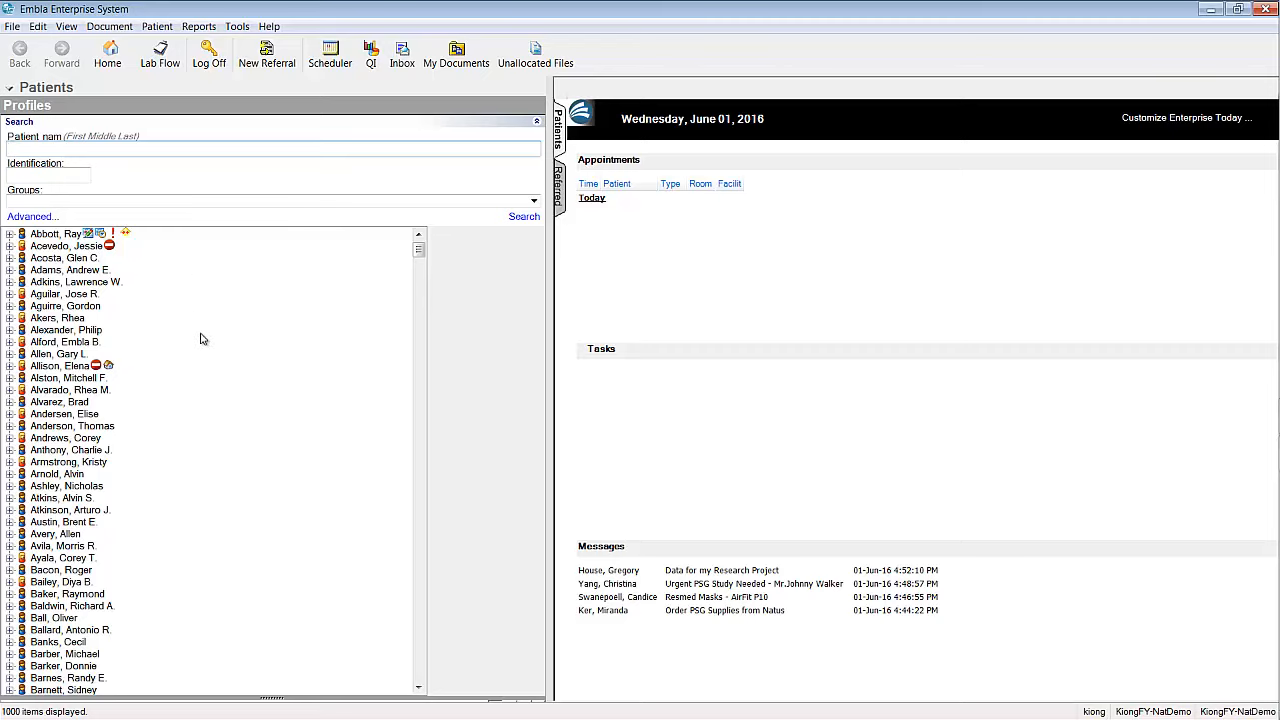
Step: Look through the available patient groups in the patient search's group filter
click(534, 202)
mouse_move(535, 235)
mouse_down()
mouse_move(551, 272)
mouse_move(542, 247)
mouse_up()
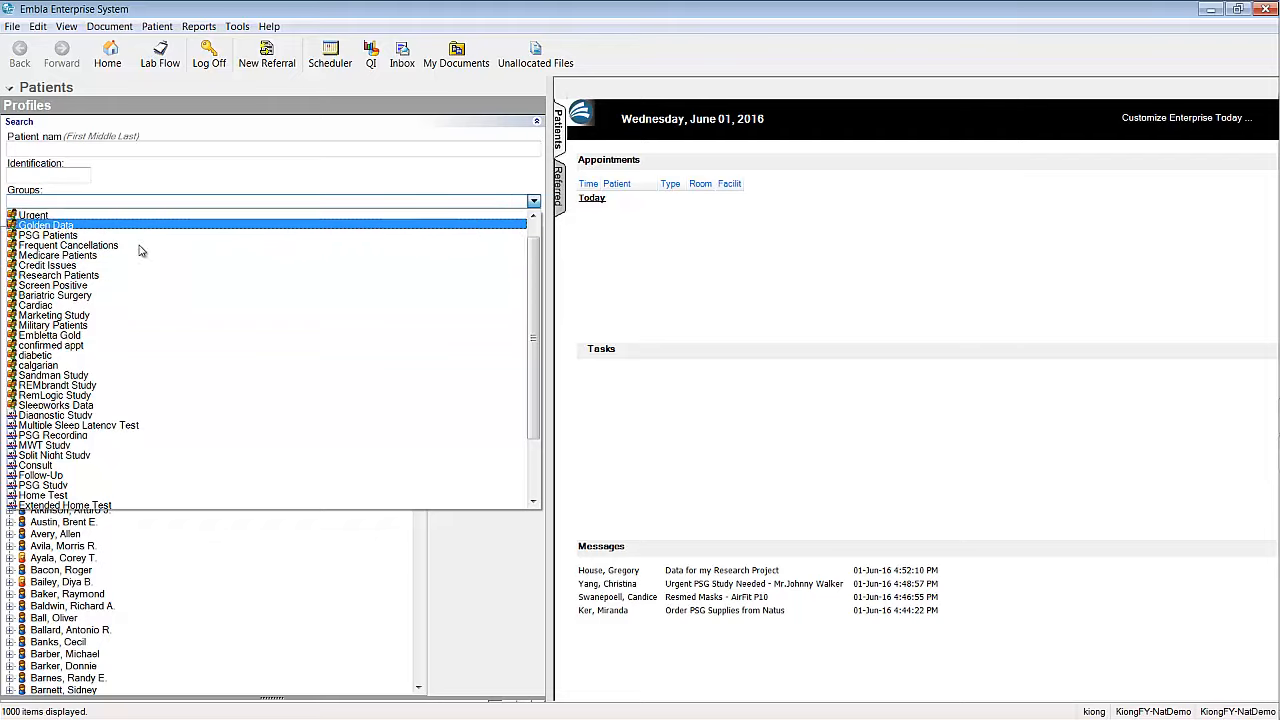
click(533, 203)
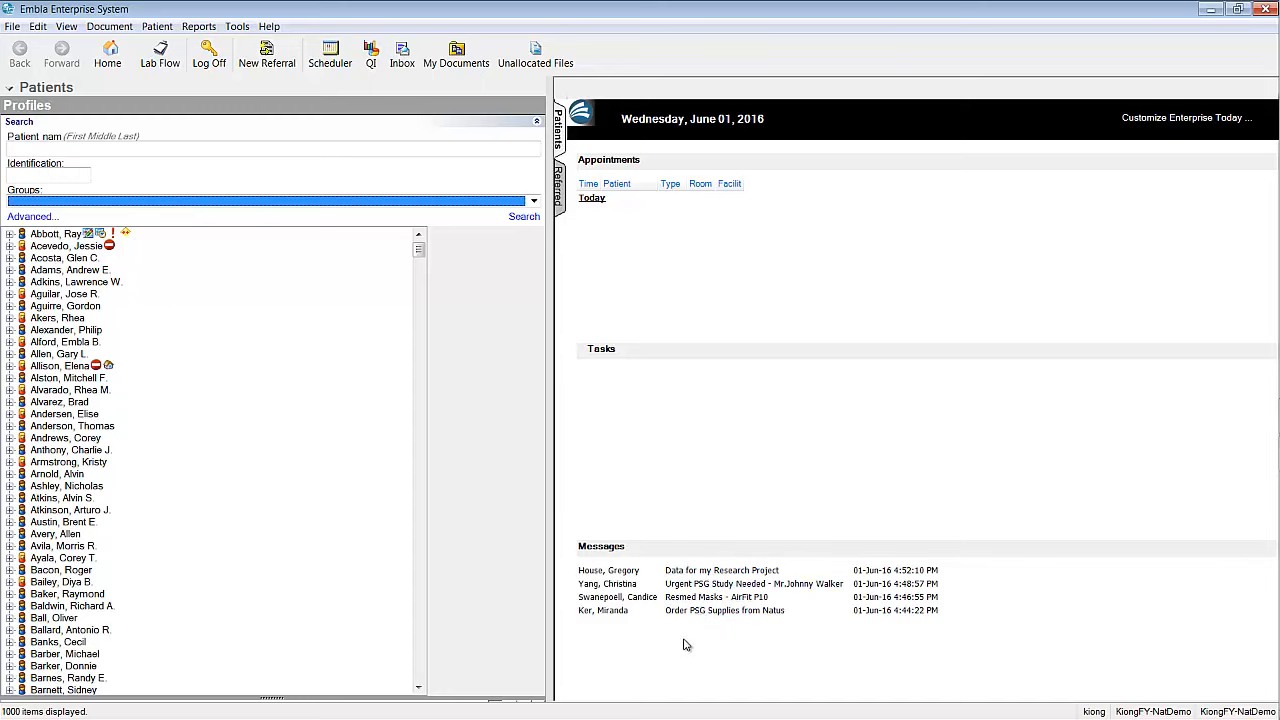
Step: Read the message about the urgently needed PSG study and return to the home page
click(673, 586)
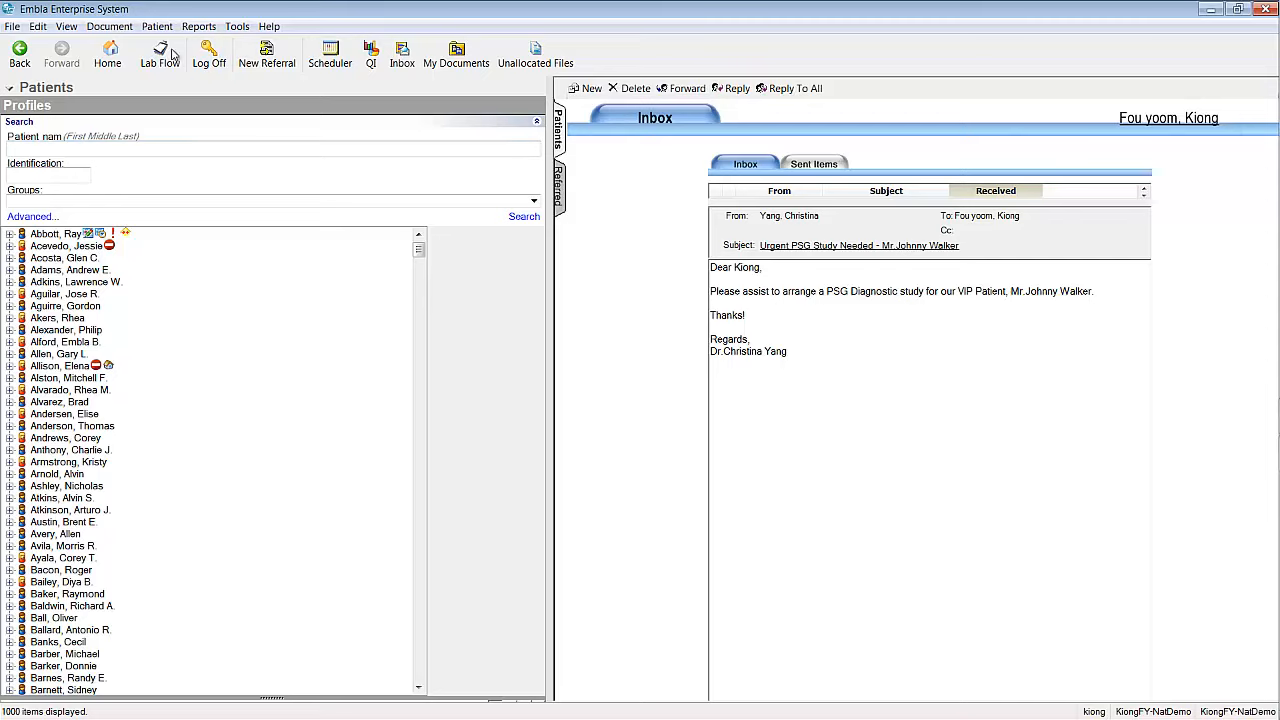
click(110, 60)
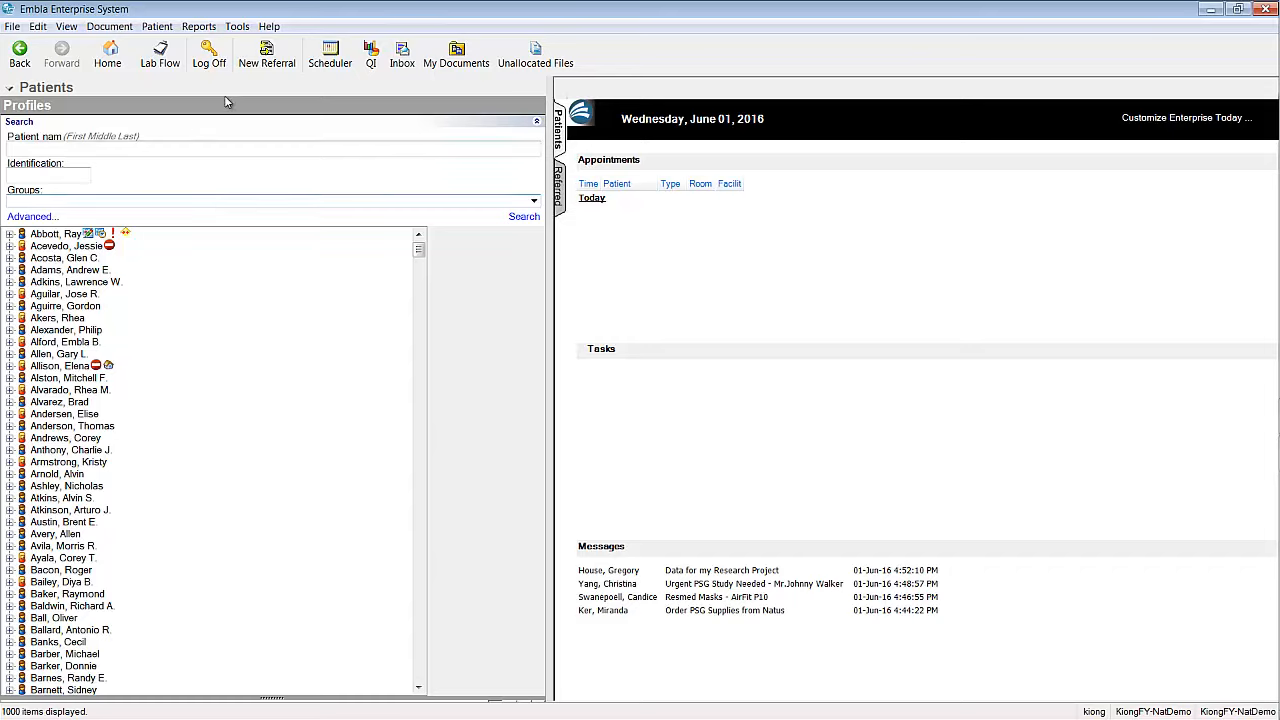
Step: Open the group permissions and display those of the Sleep Technologists group
click(240, 27)
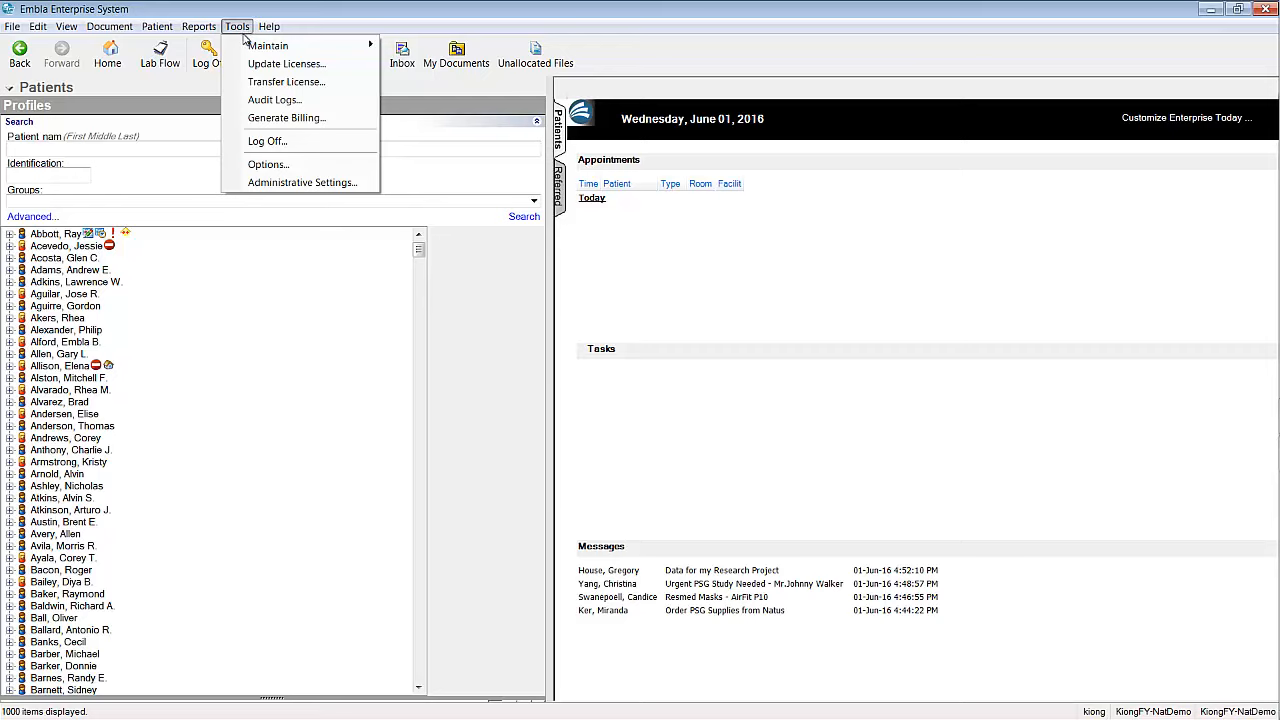
mouse_move(245, 49)
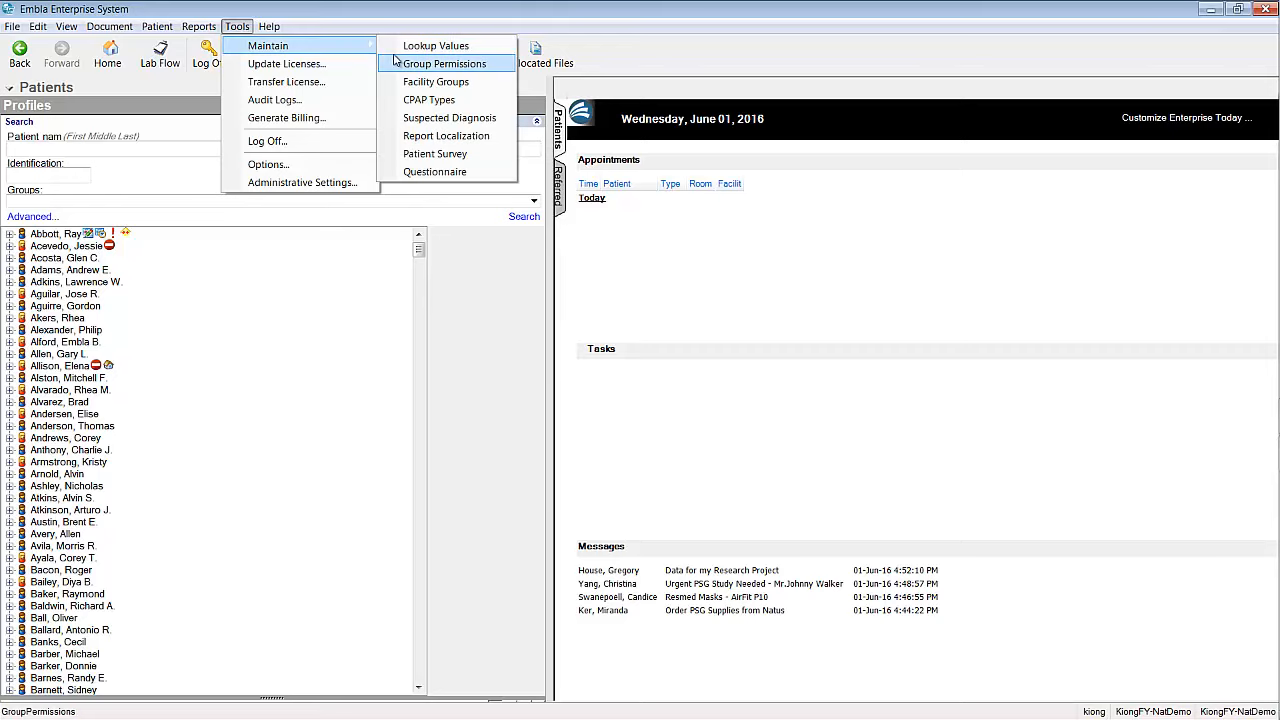
click(440, 64)
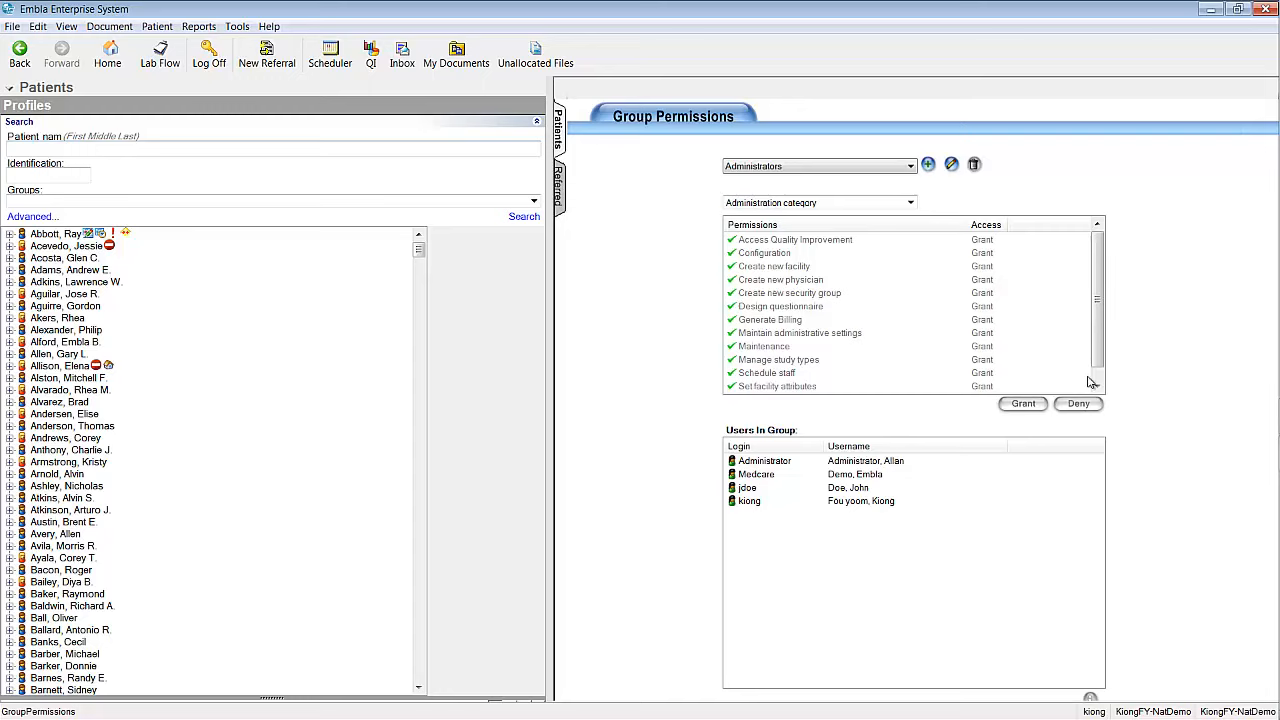
click(911, 167)
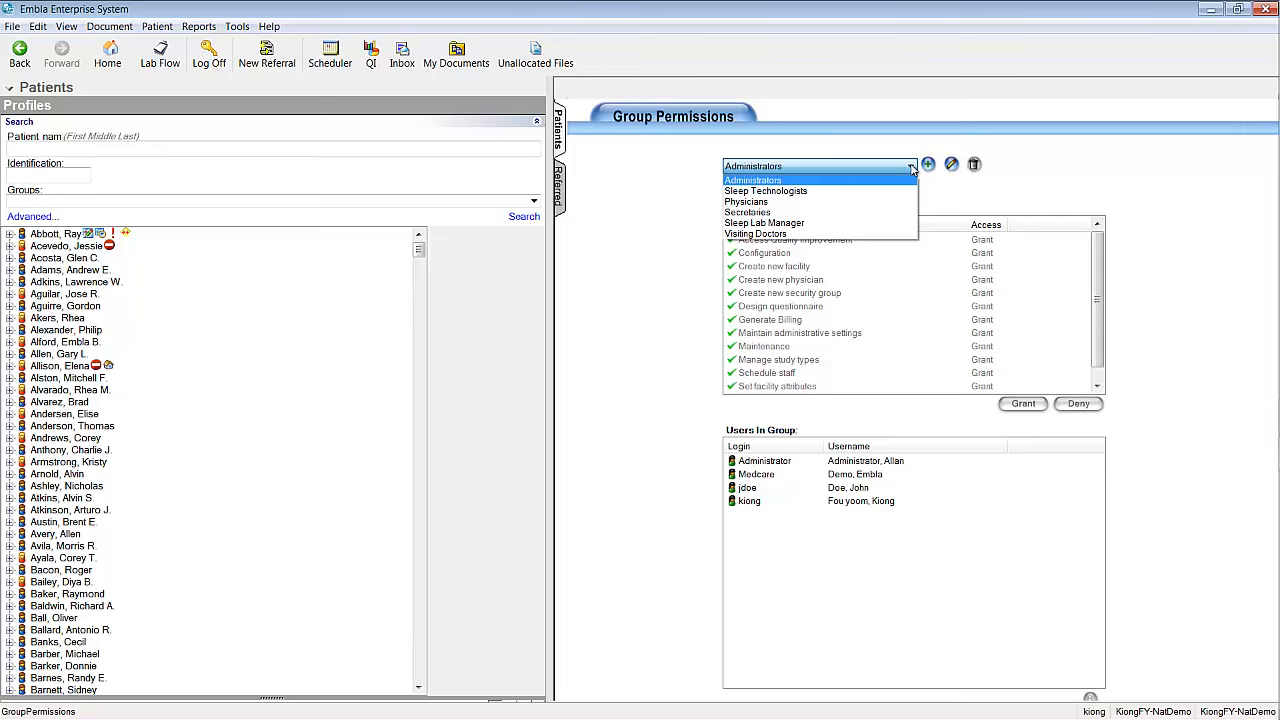
click(893, 191)
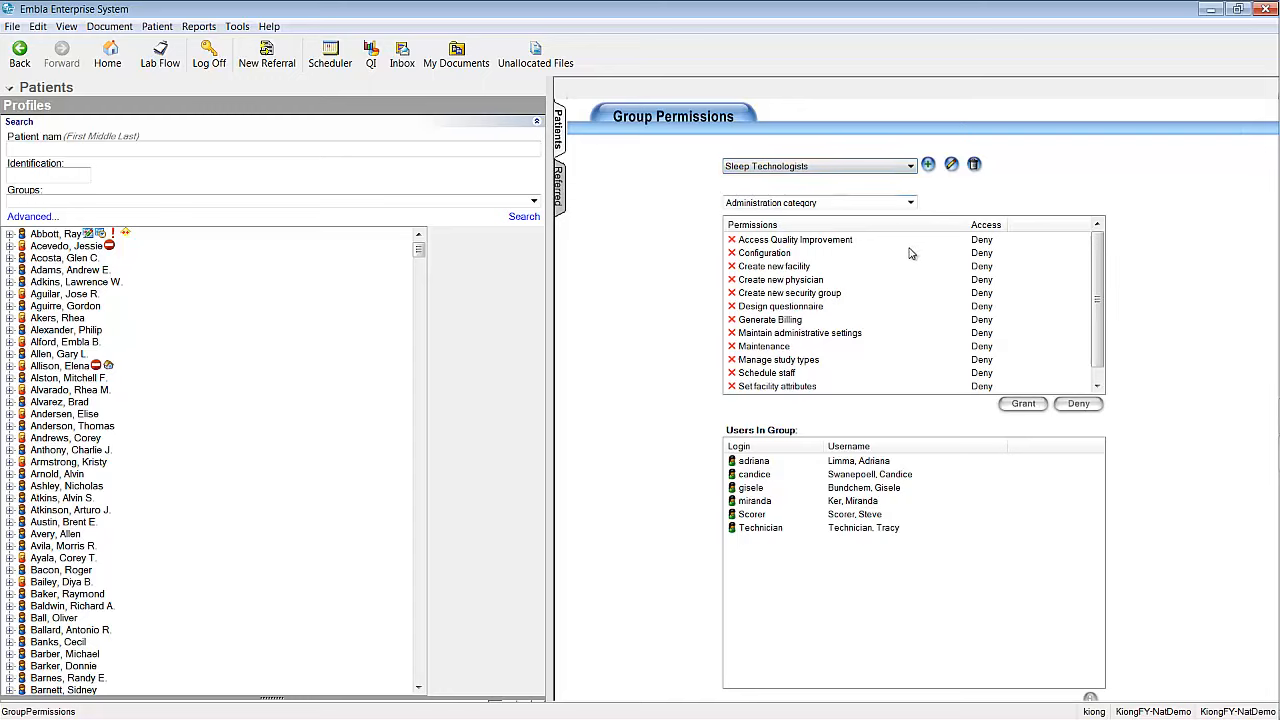
Step: Review the Sleep Technologists' permissions for document management, lookup values, patient management, reports and security management
click(910, 203)
click(895, 227)
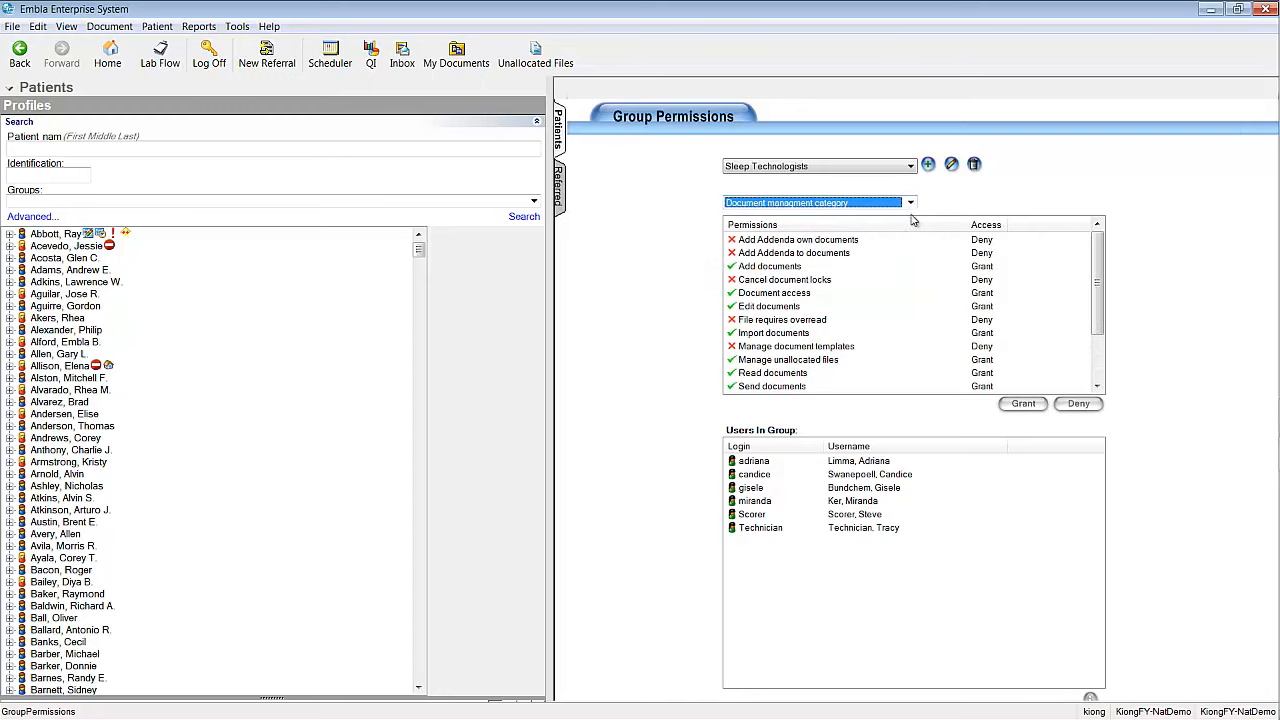
click(910, 203)
click(895, 236)
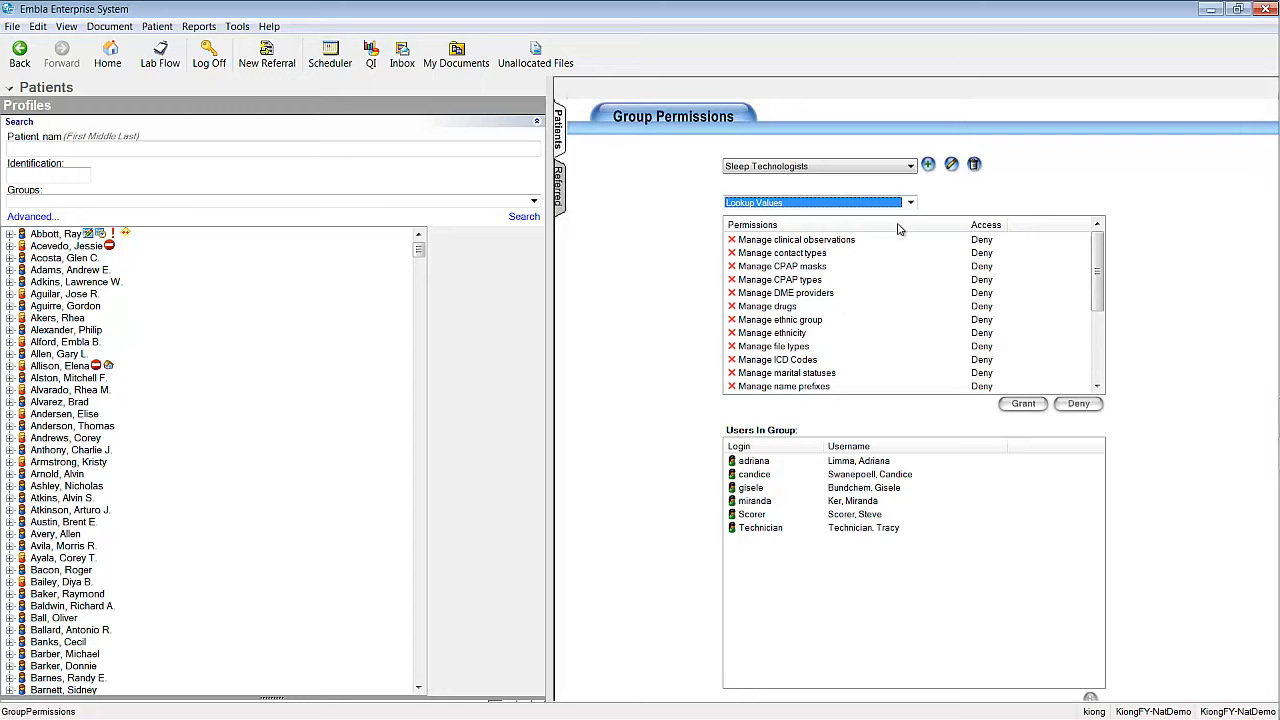
click(910, 203)
click(885, 247)
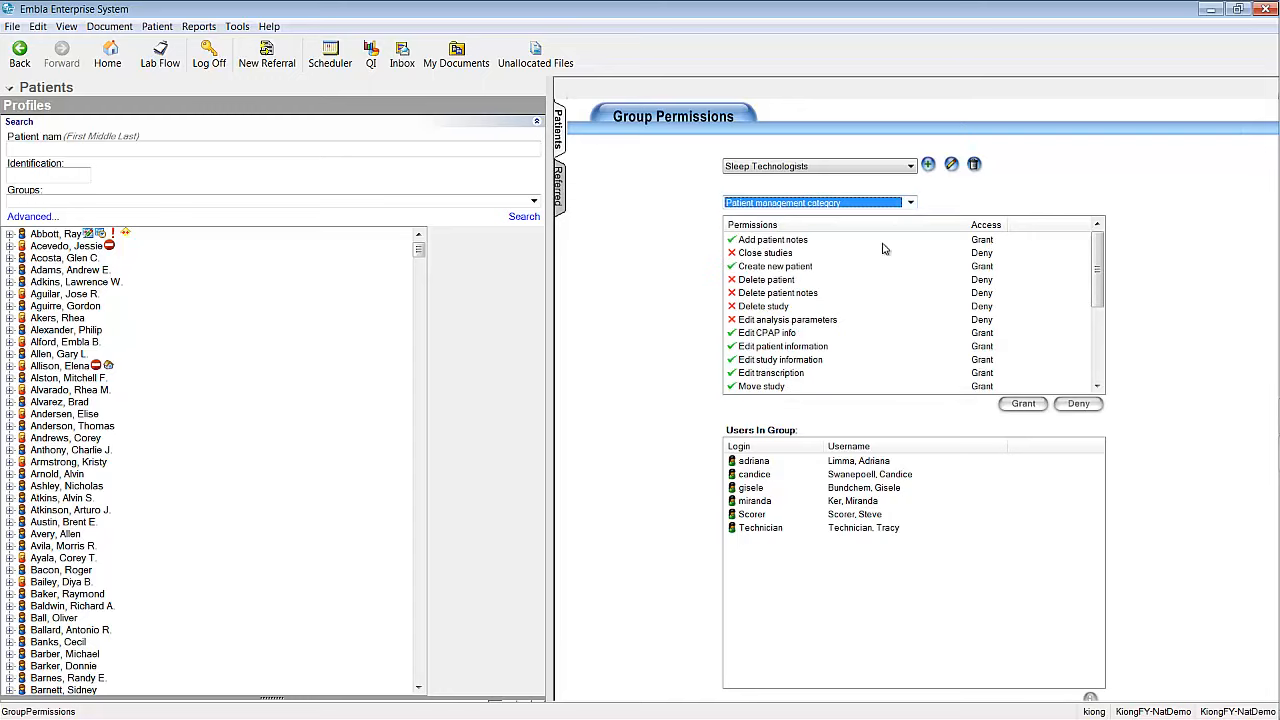
click(910, 203)
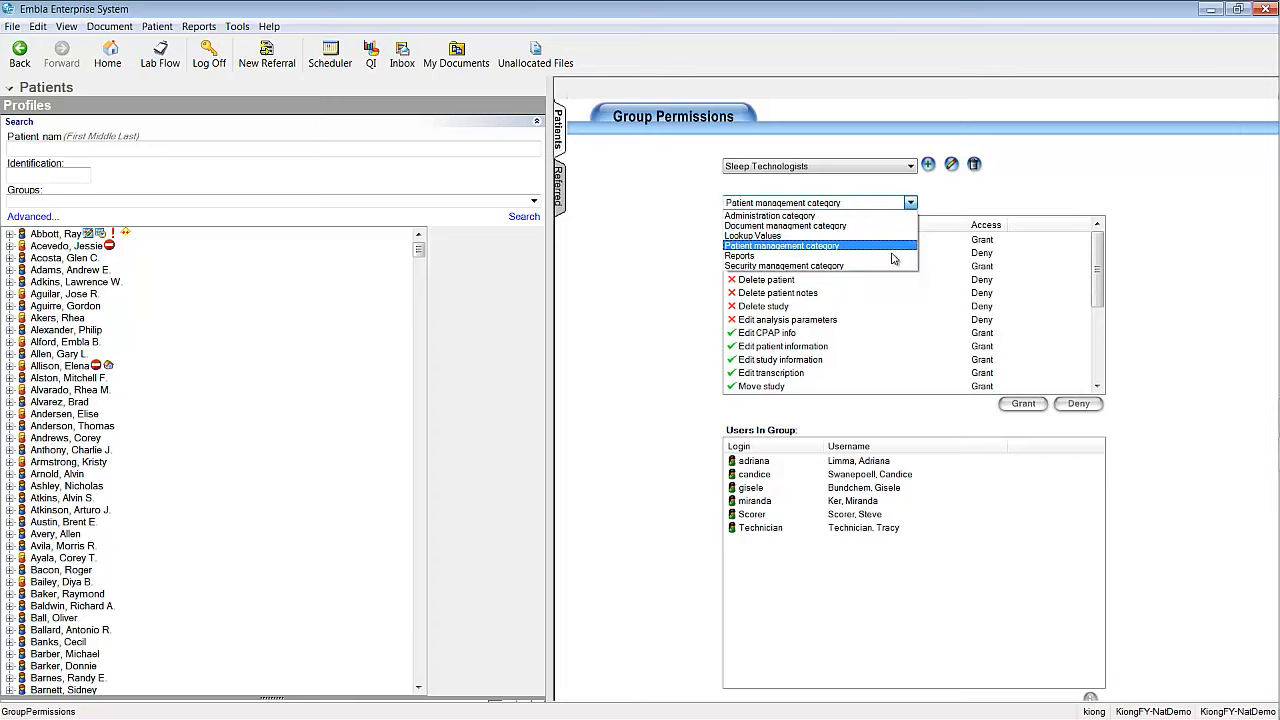
click(889, 252)
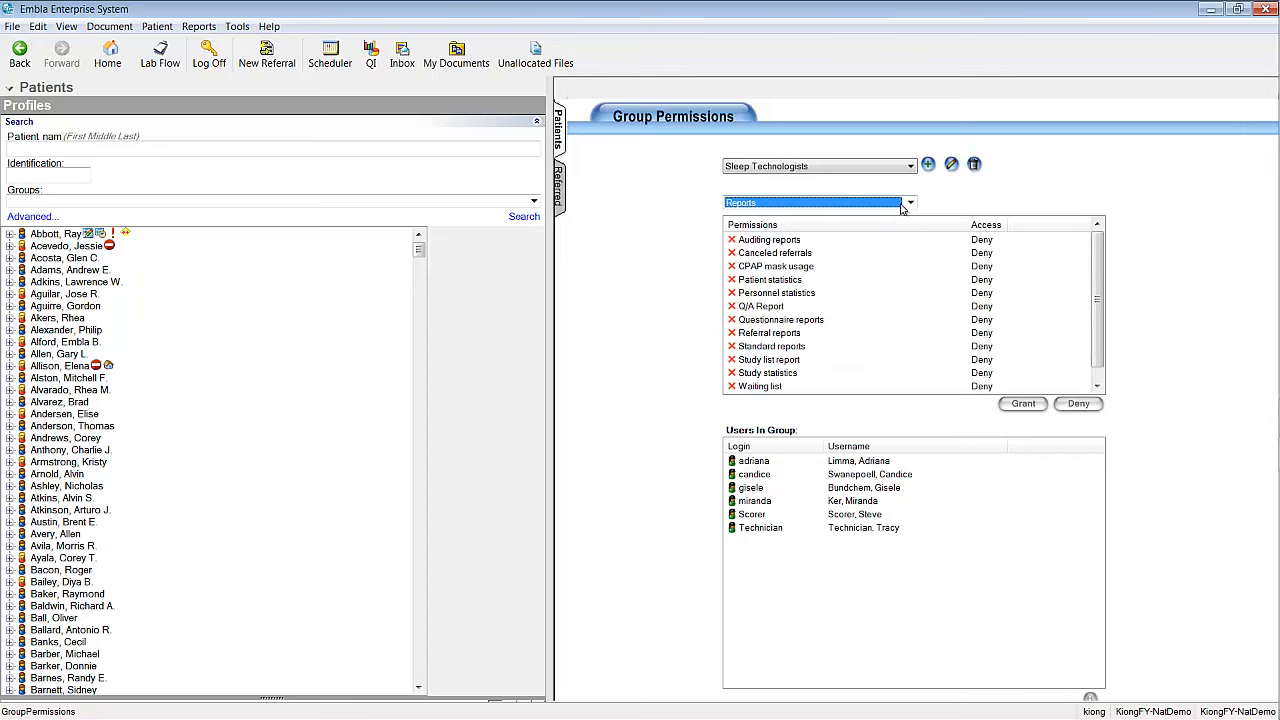
click(909, 203)
click(887, 266)
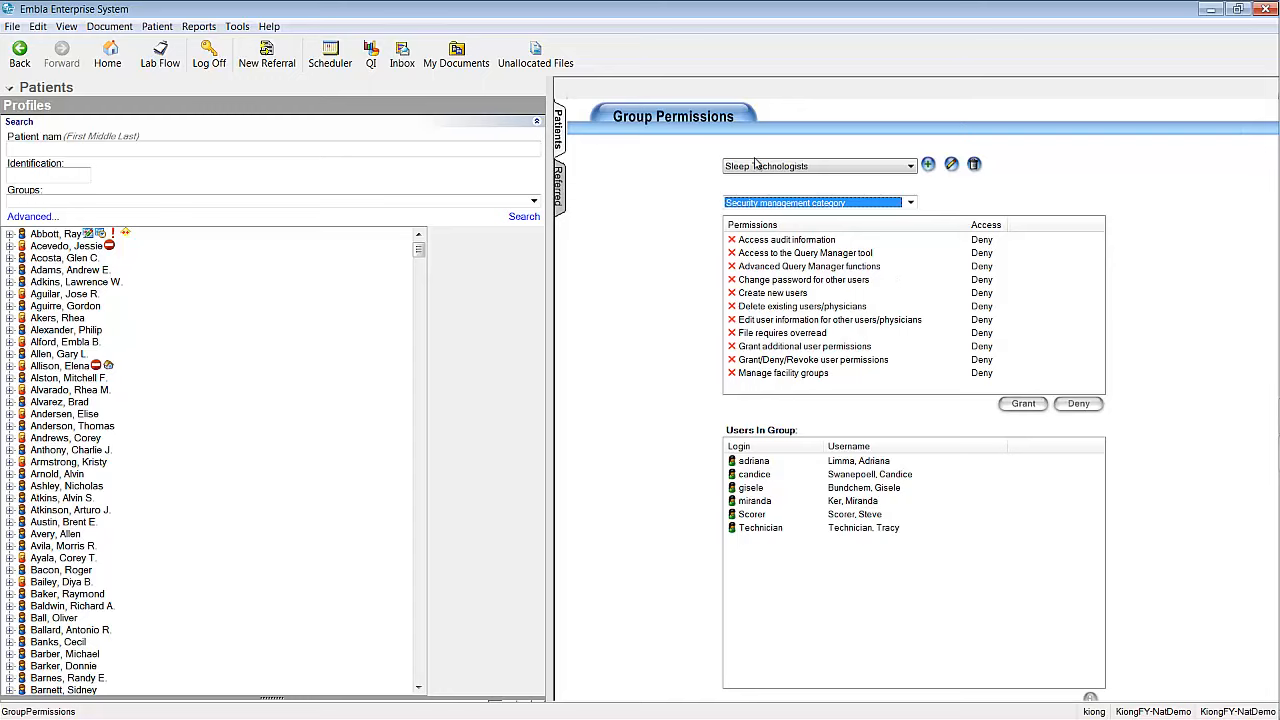
Step: Open the CPAP types maintenance list and look through its entries down to the end
click(237, 26)
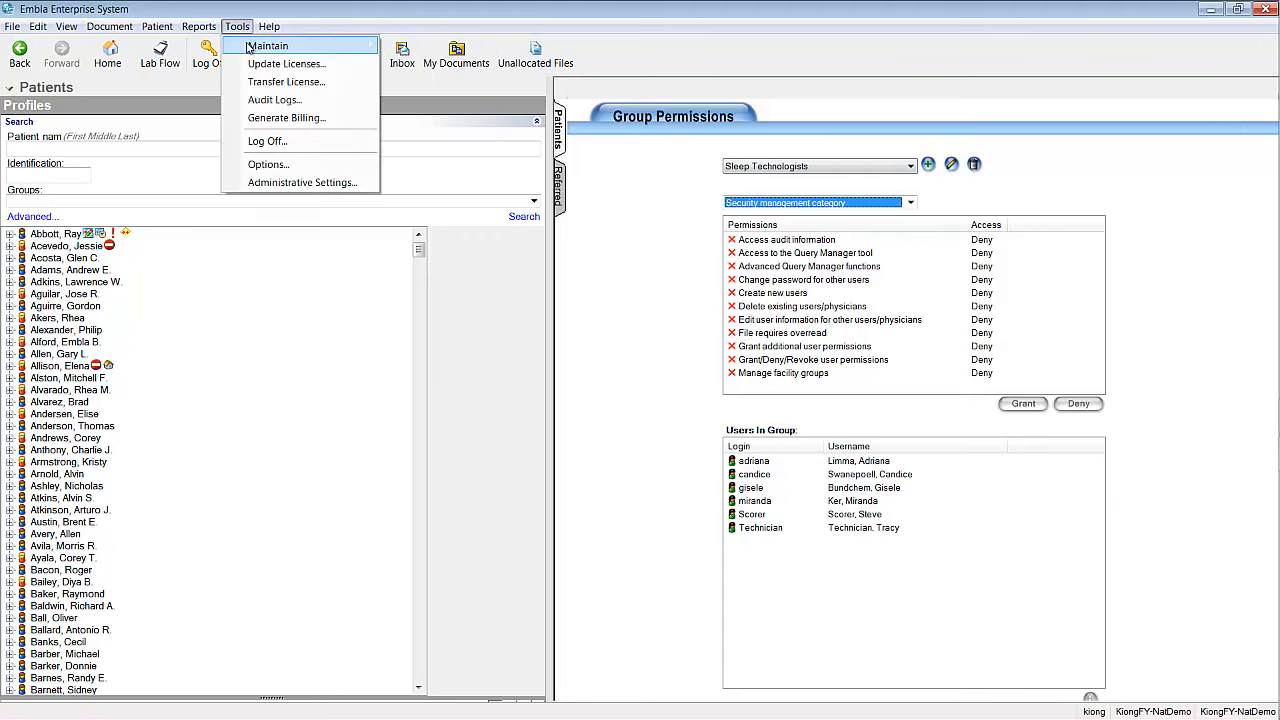
mouse_move(250, 47)
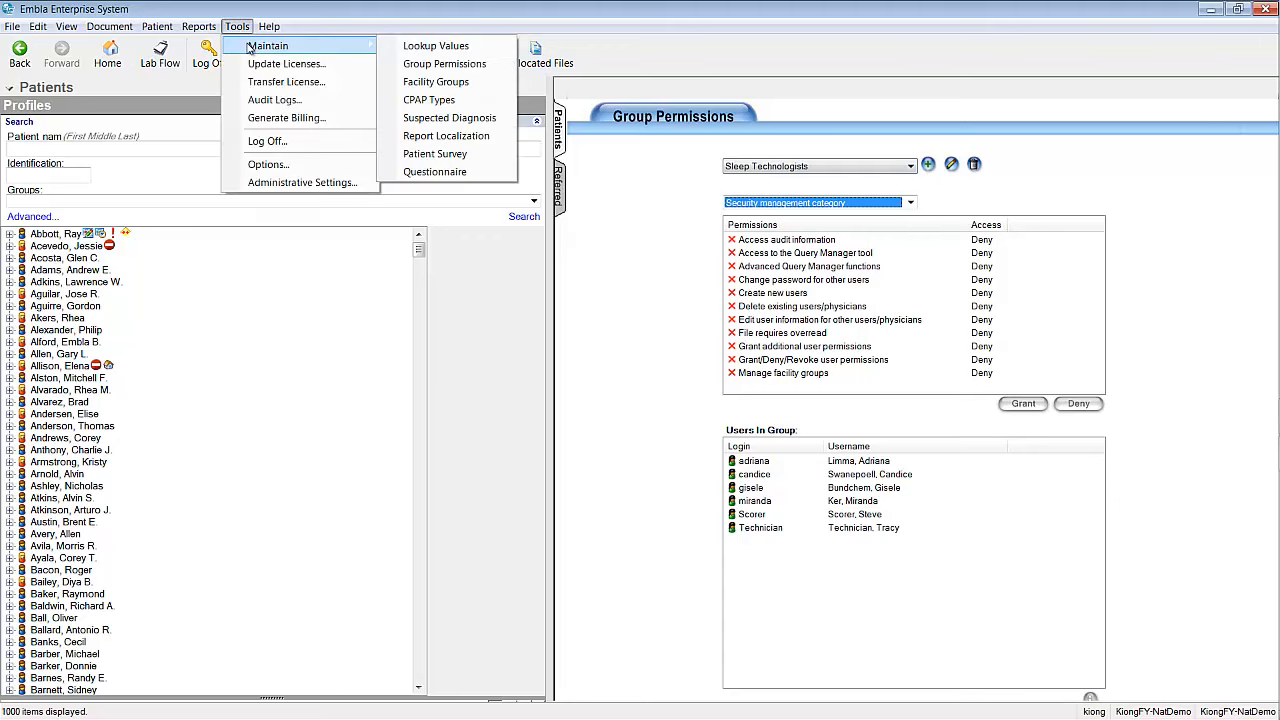
click(430, 100)
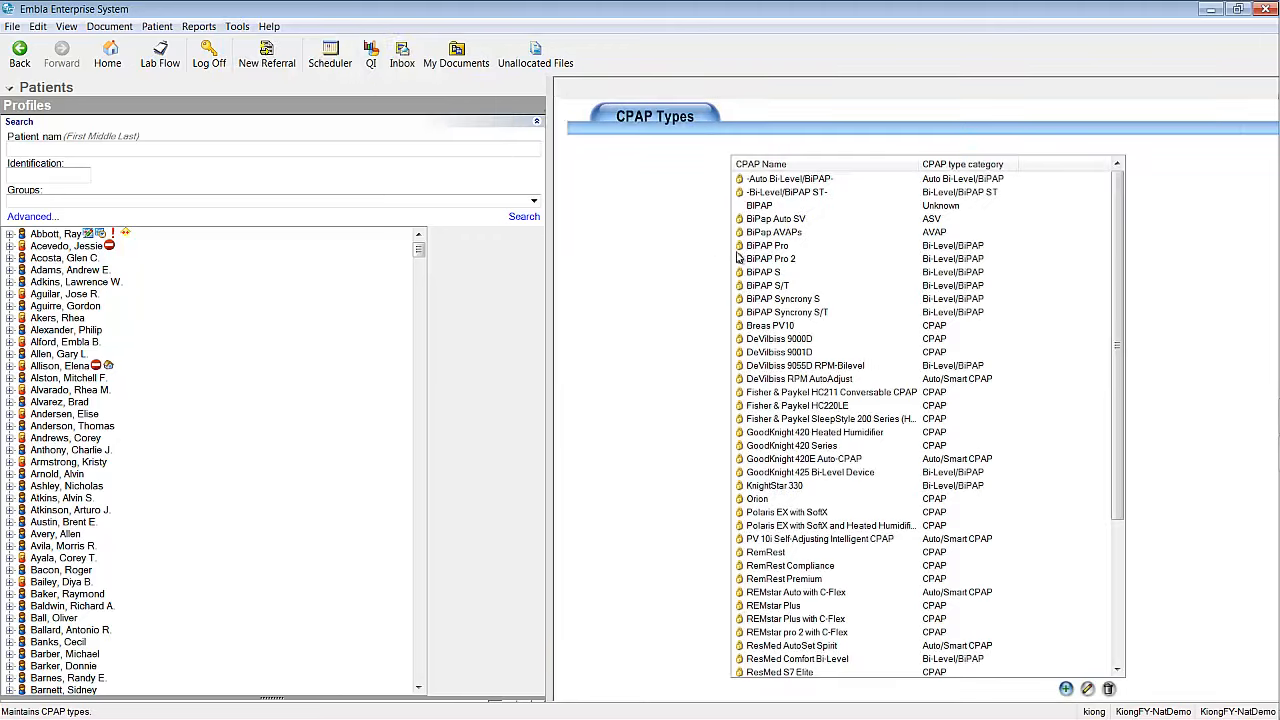
click(867, 325)
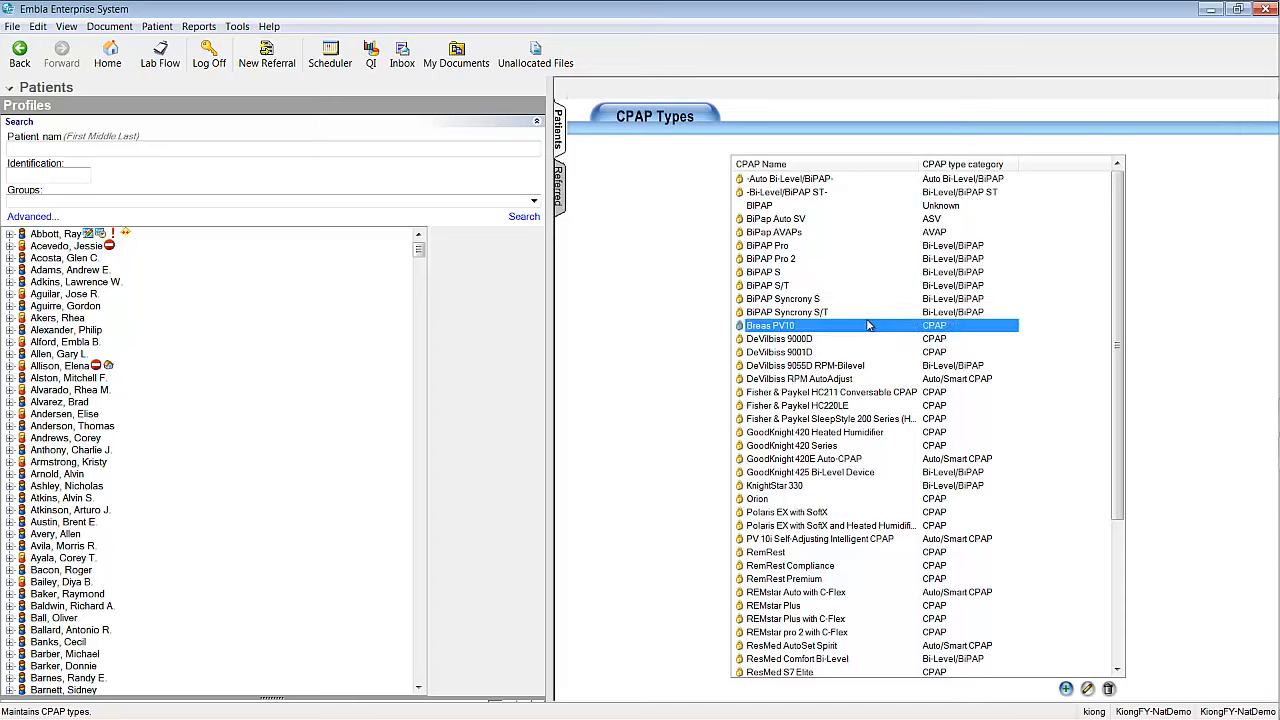
scroll(870, 324, down, 5)
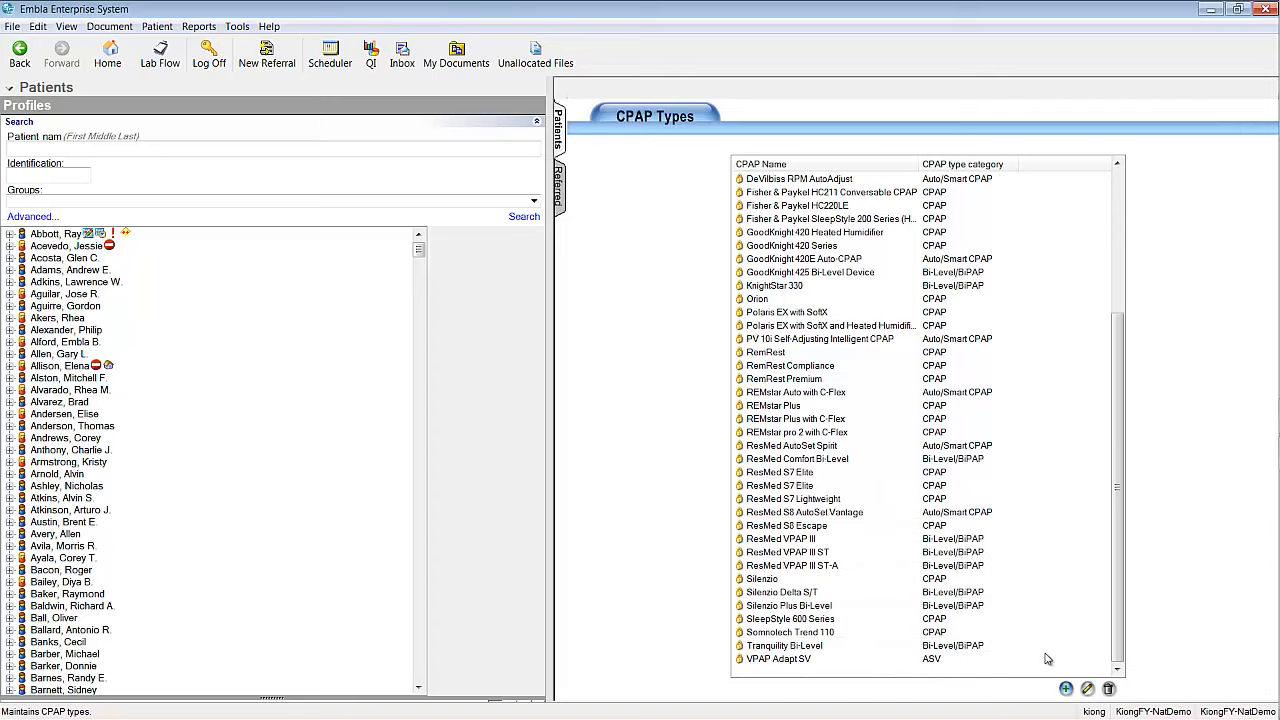
Step: Check which categories are offered for a new CPAP type, and cancel without adding one
click(1066, 689)
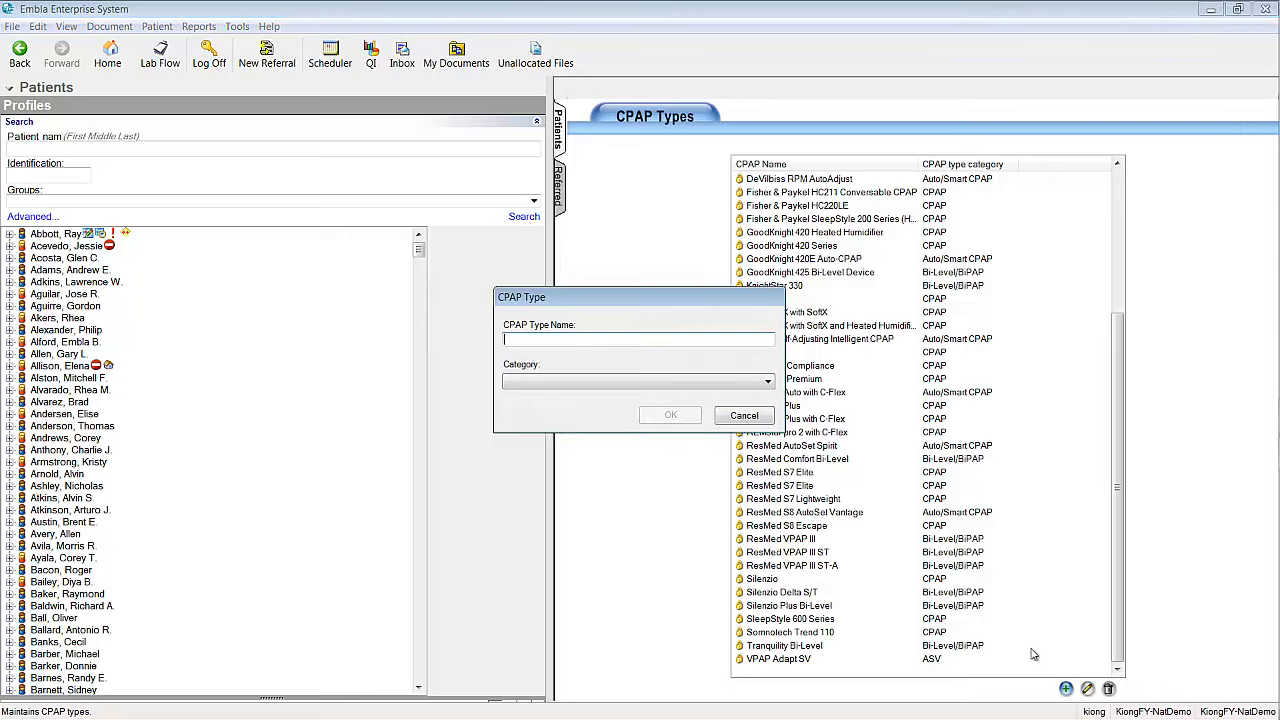
click(609, 383)
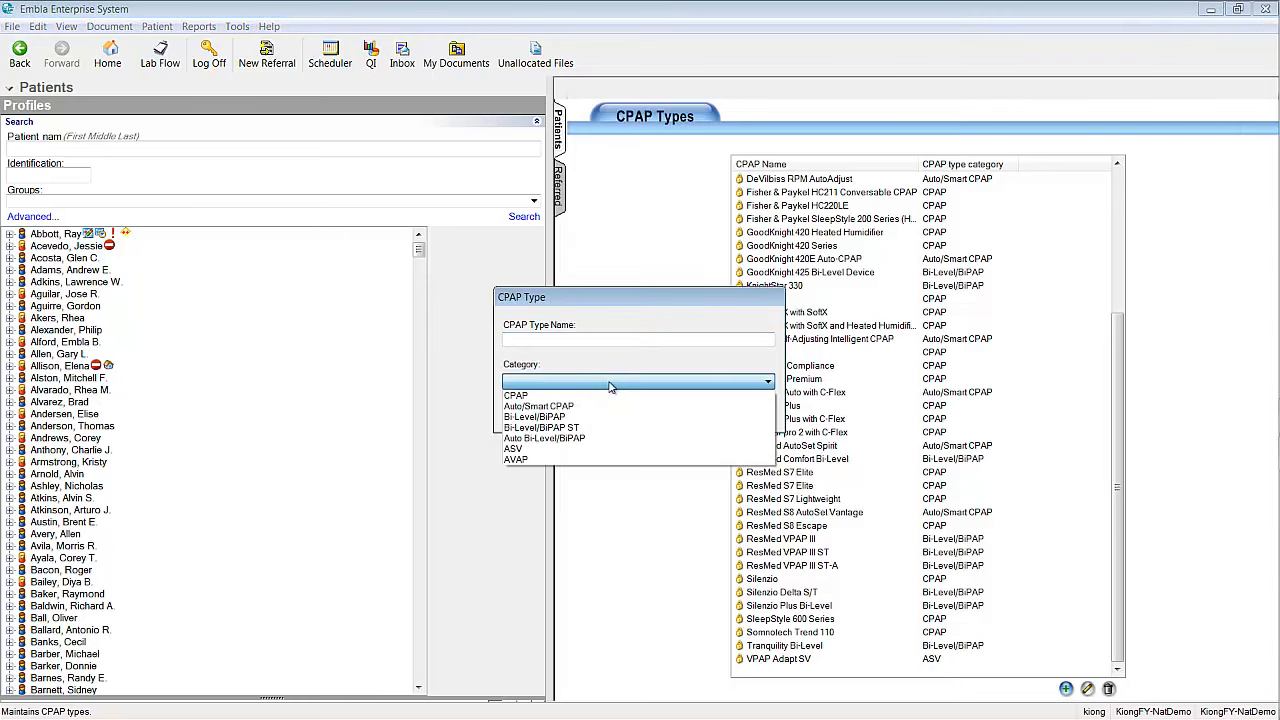
click(610, 385)
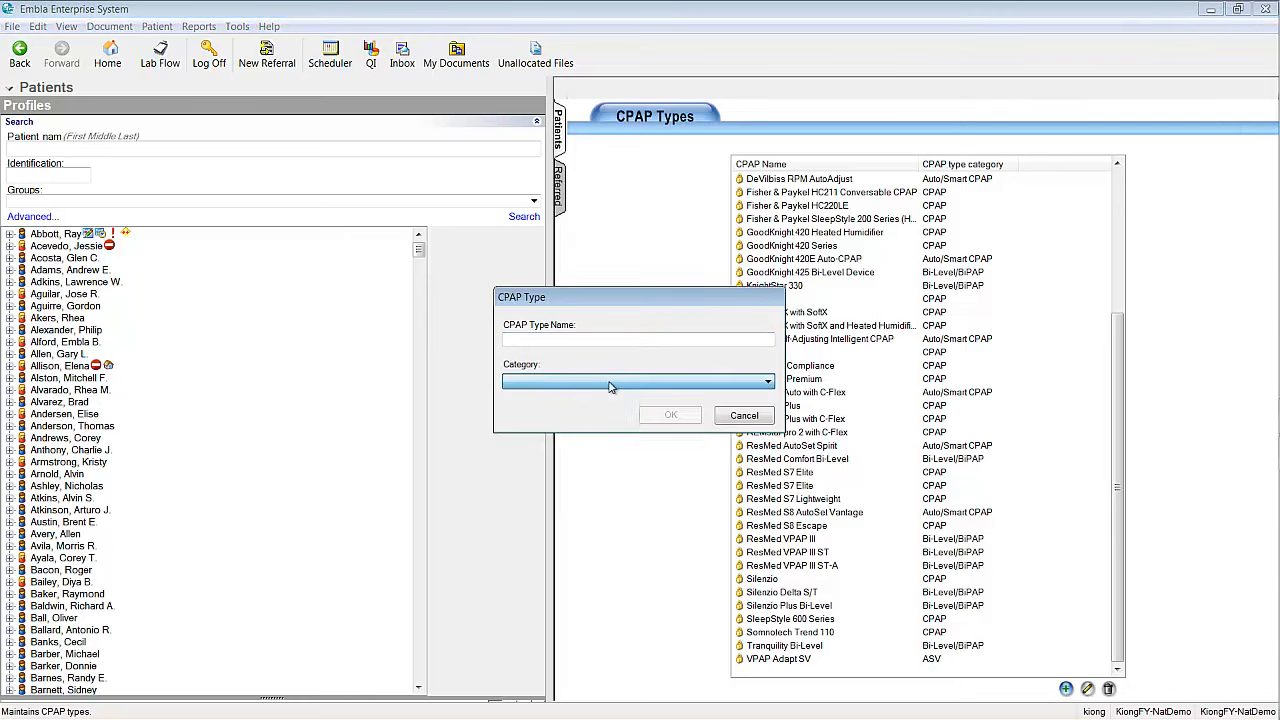
click(752, 424)
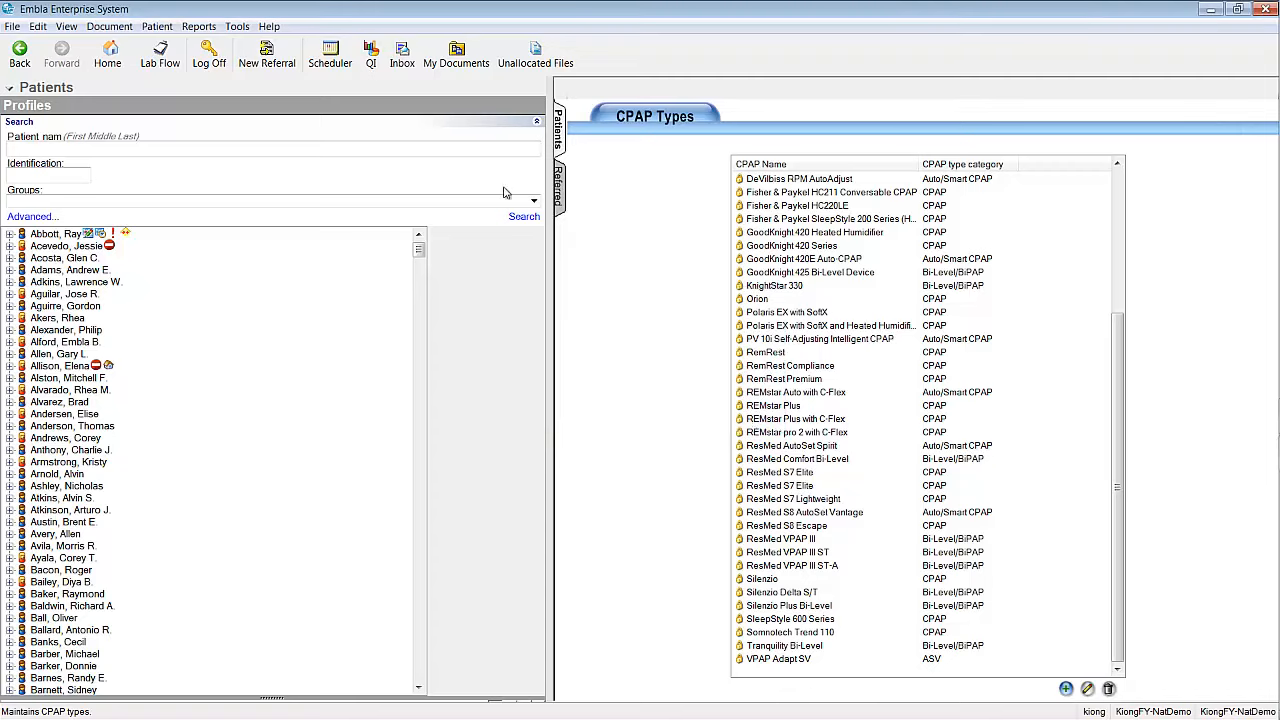
Step: Open the lookup values maintenance page and display the CPAP Masks values
click(237, 26)
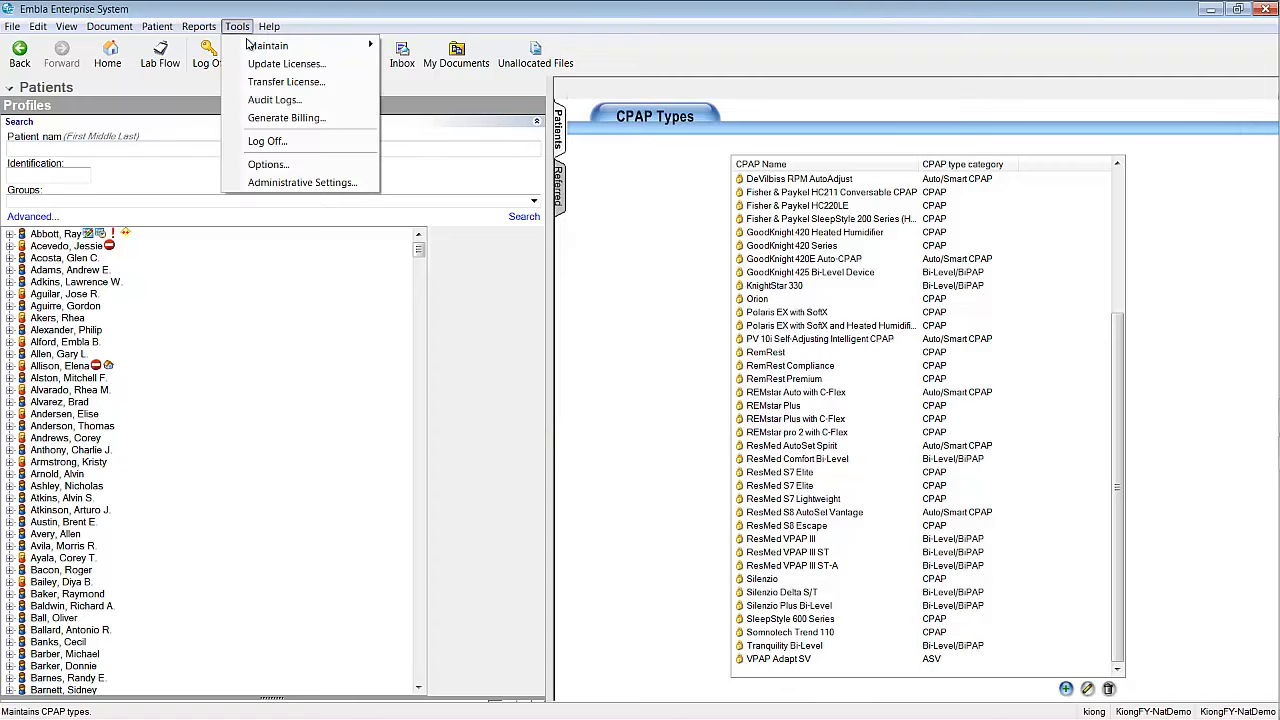
mouse_move(250, 45)
click(435, 45)
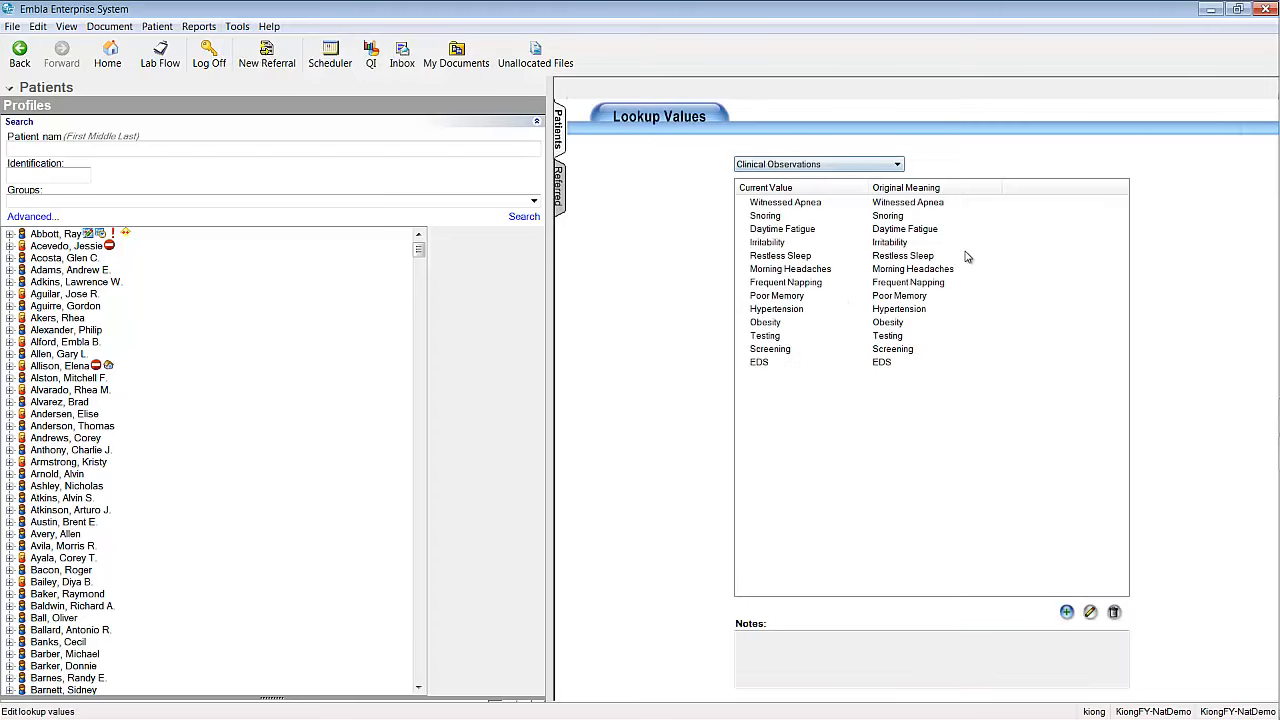
click(897, 166)
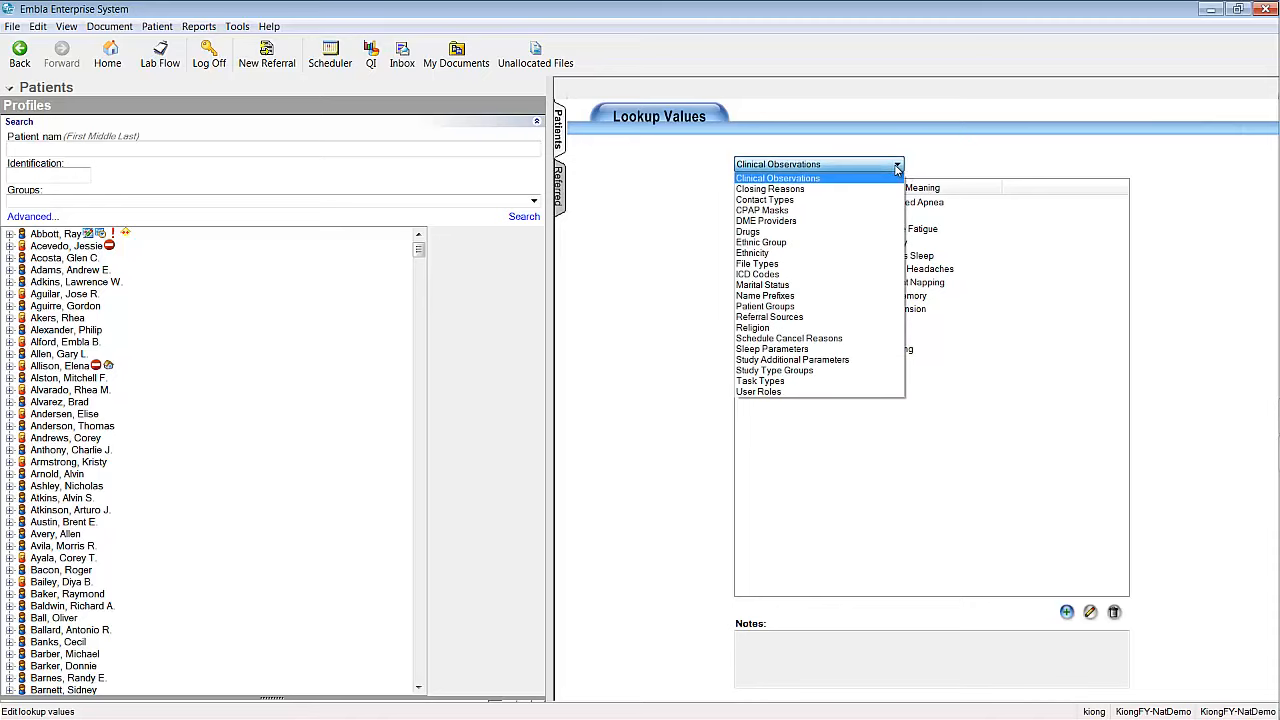
click(865, 211)
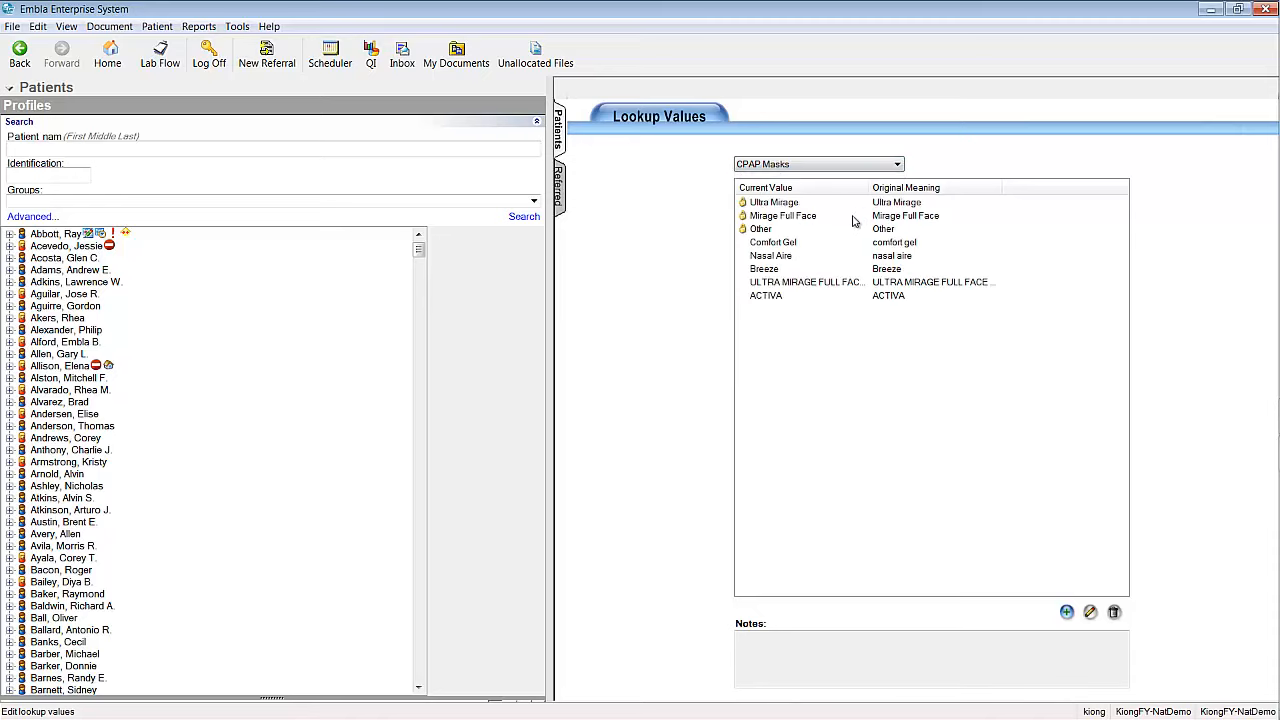
Step: Display the Drugs lookup values and browse through the list
click(897, 164)
click(872, 232)
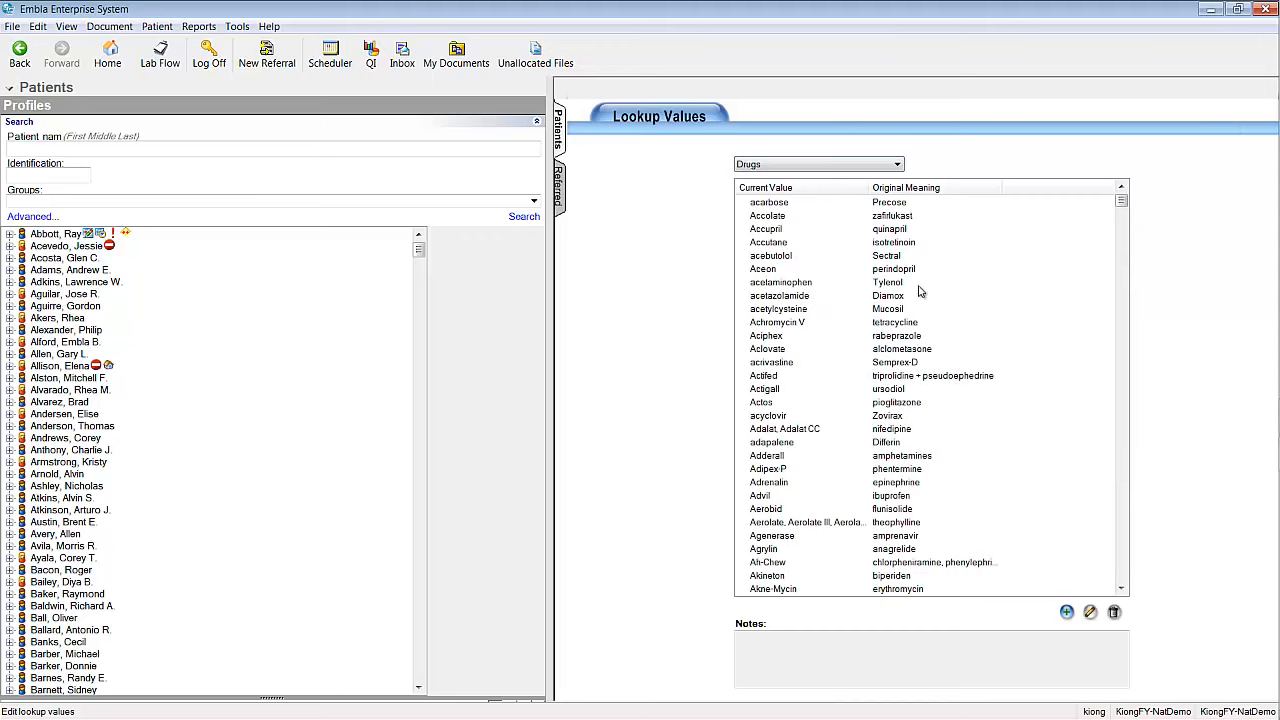
click(989, 327)
scroll(993, 333, down, 12)
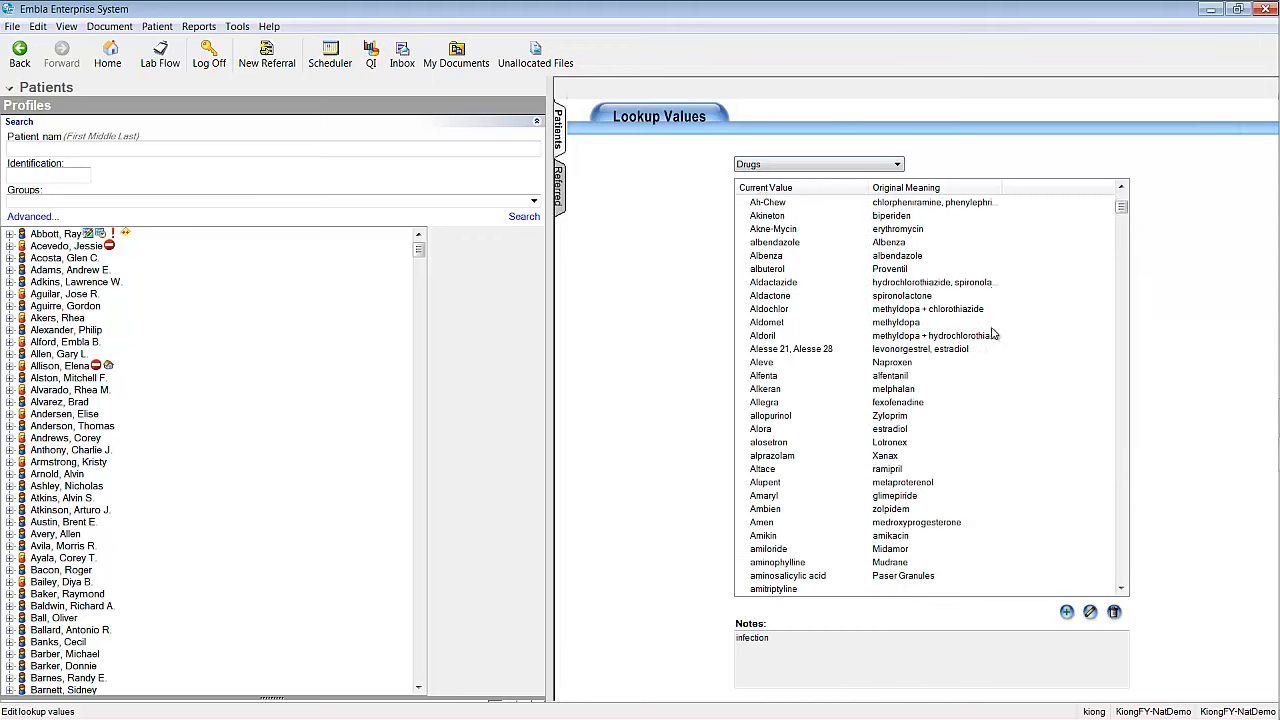
Step: Display the User Roles lookup values and return to the home page
click(897, 166)
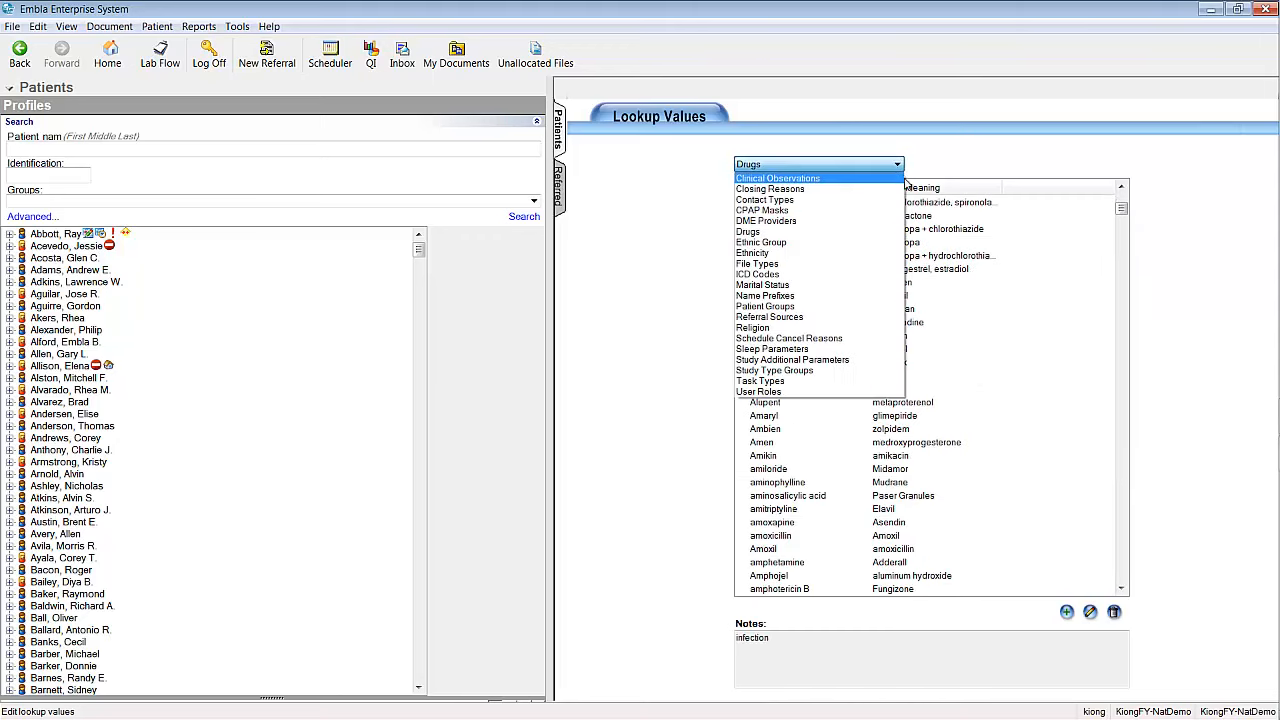
click(792, 391)
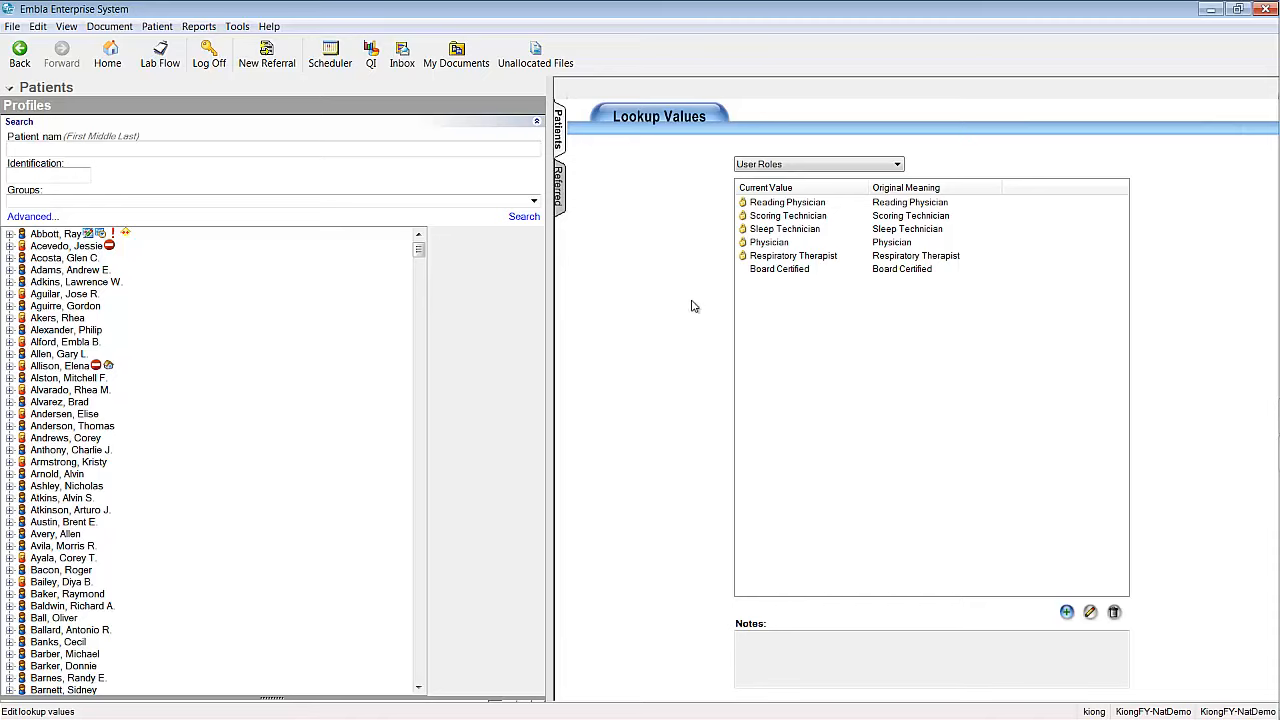
click(110, 56)
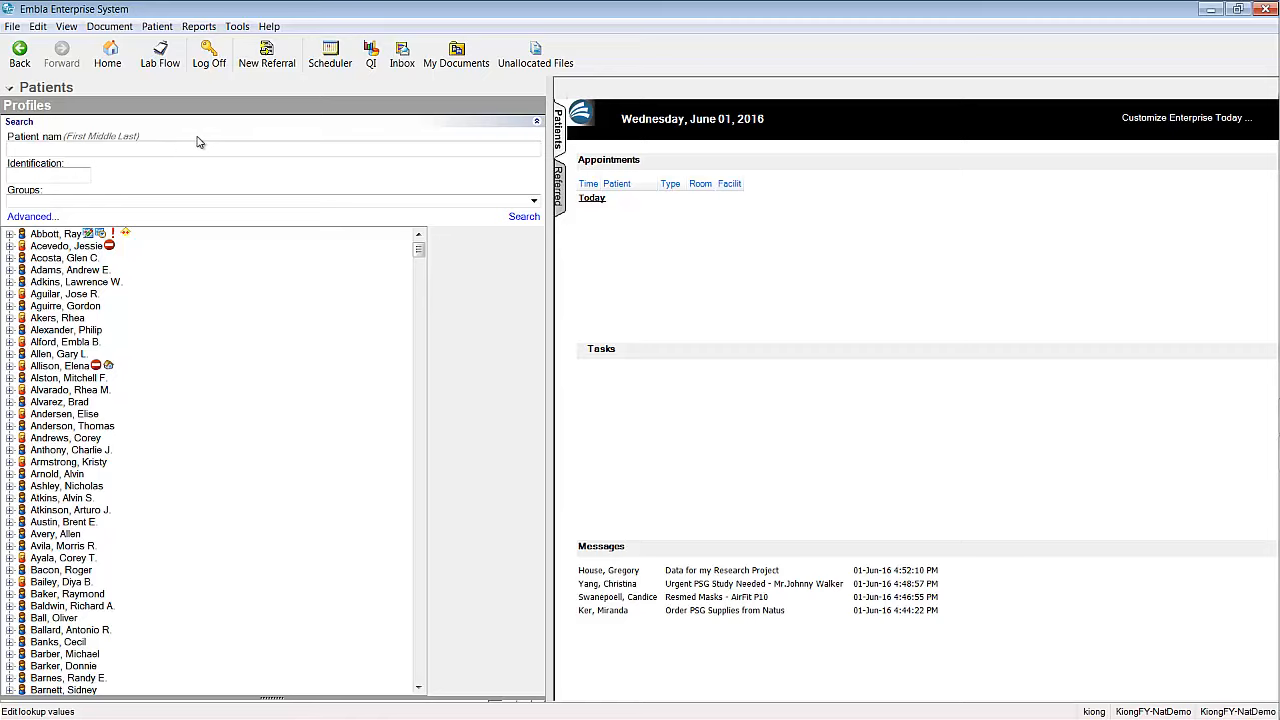
Step: Start a new referral and enter the patient's title as Mr with the first and last name
click(256, 66)
click(585, 355)
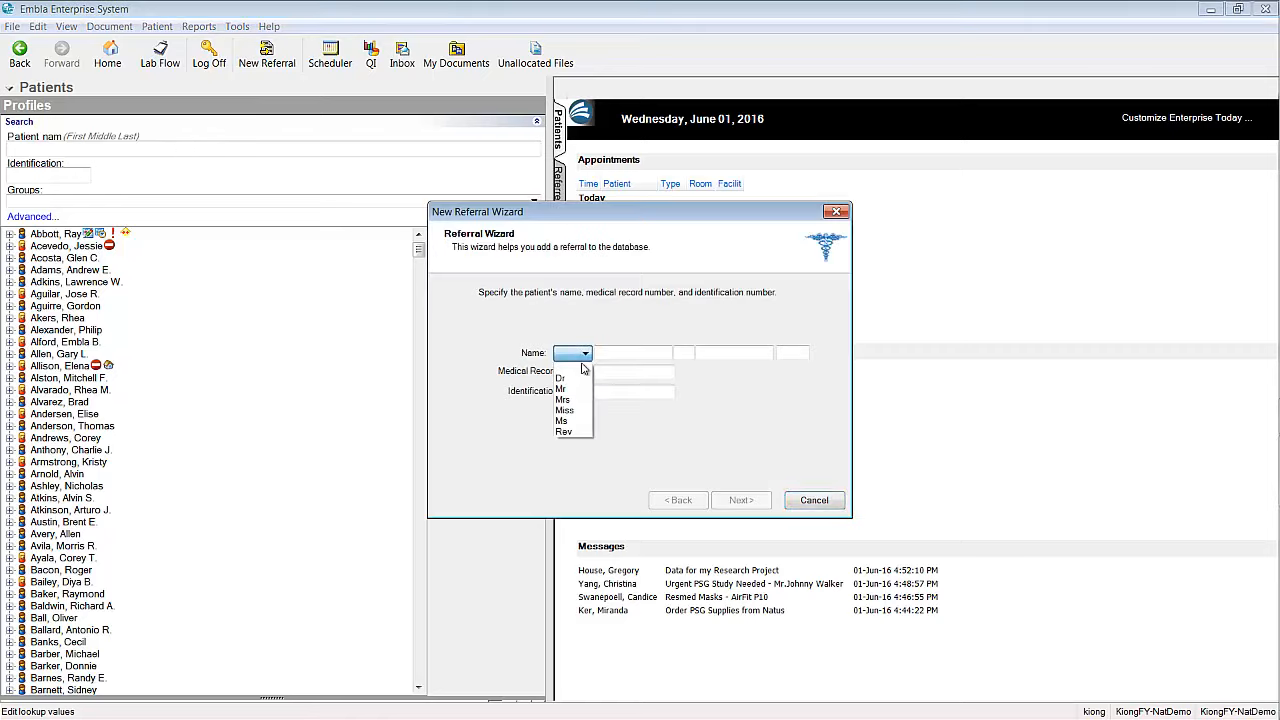
click(570, 381)
click(623, 352)
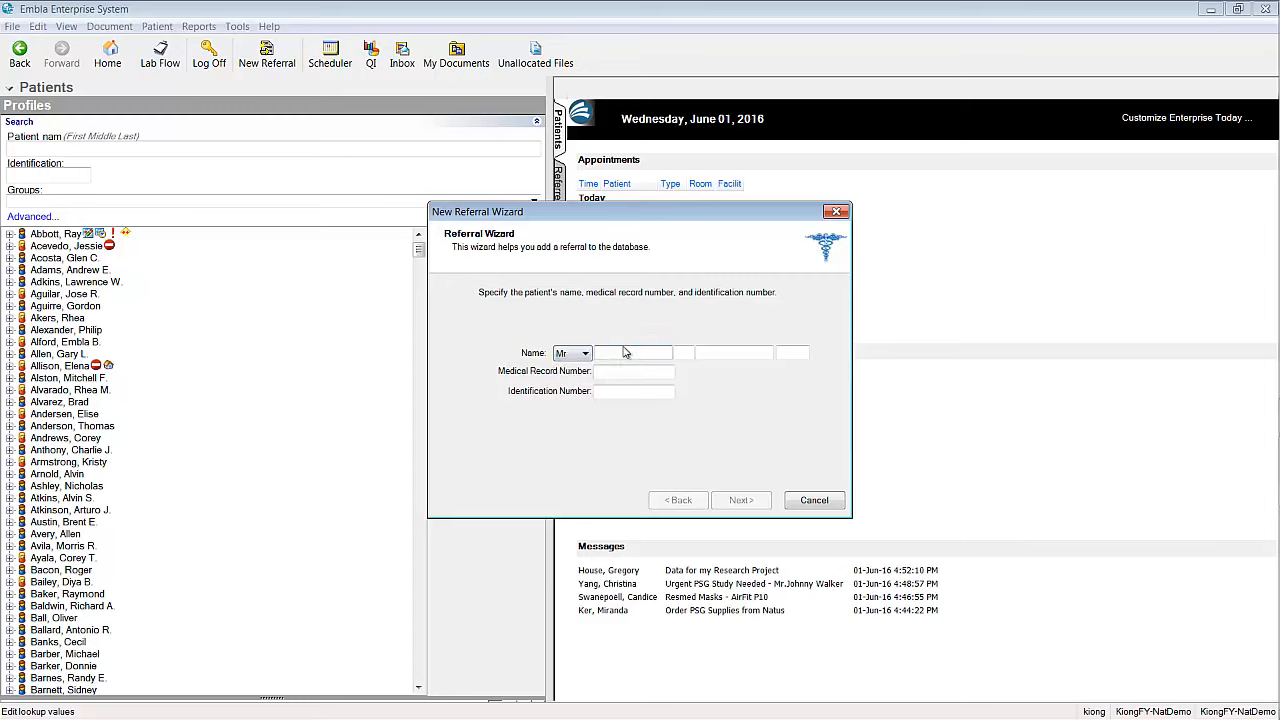
text(Johnny Walk)
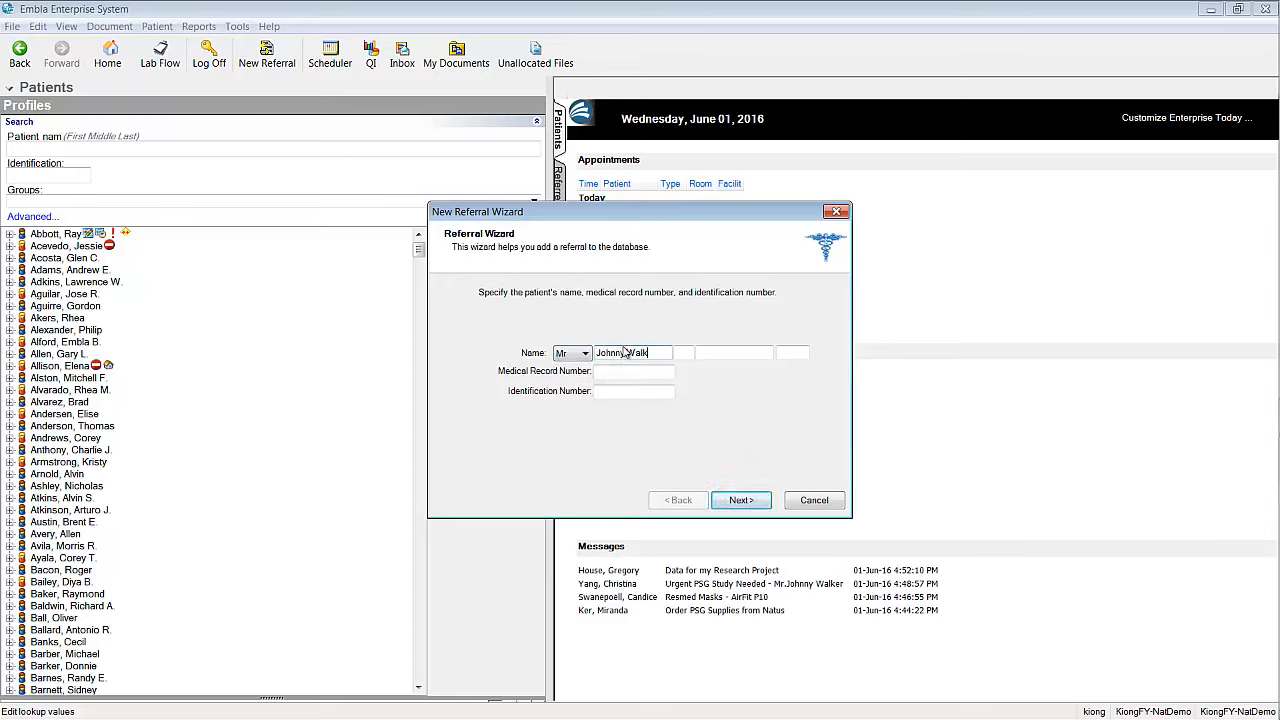
key(BackSpace)
key(BackSpace)
key(BackSpace)
key(BackSpace)
key(Tab)
key(Tab)
text(W)
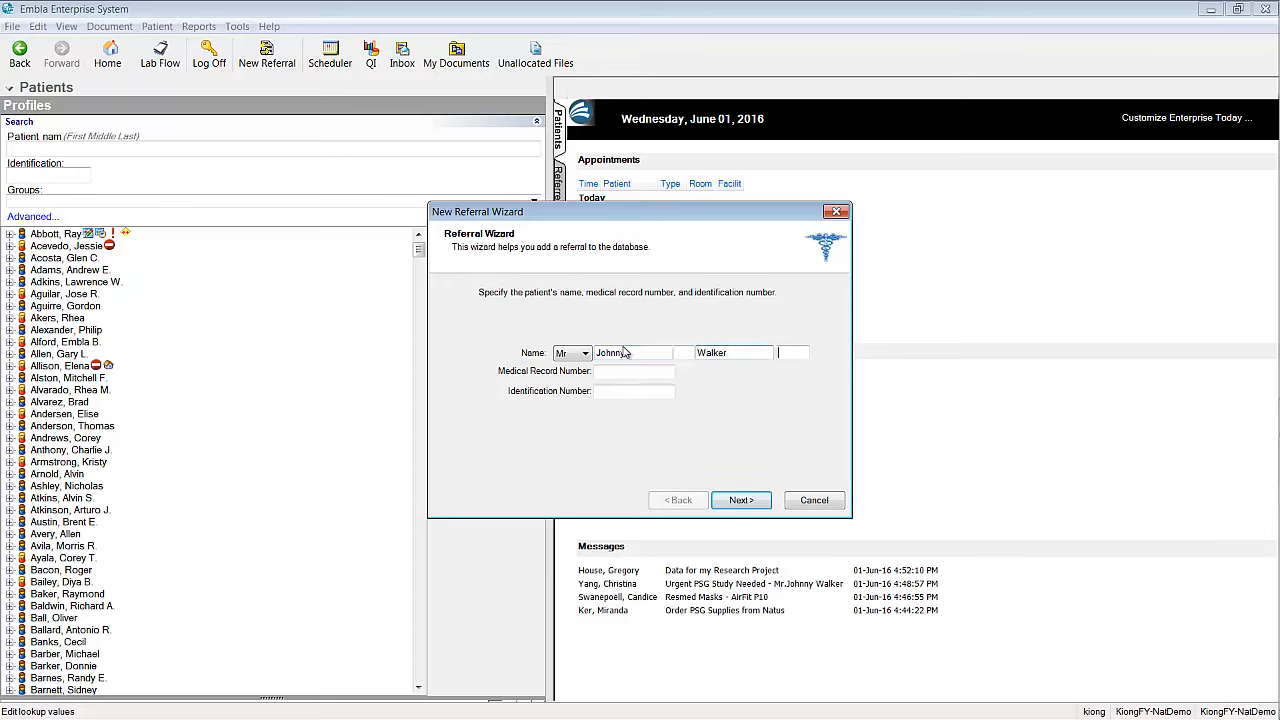
Step: Enter the patient's medical record number and agree to add the patient to the database
key(Tab)
text(123456777)
click(738, 501)
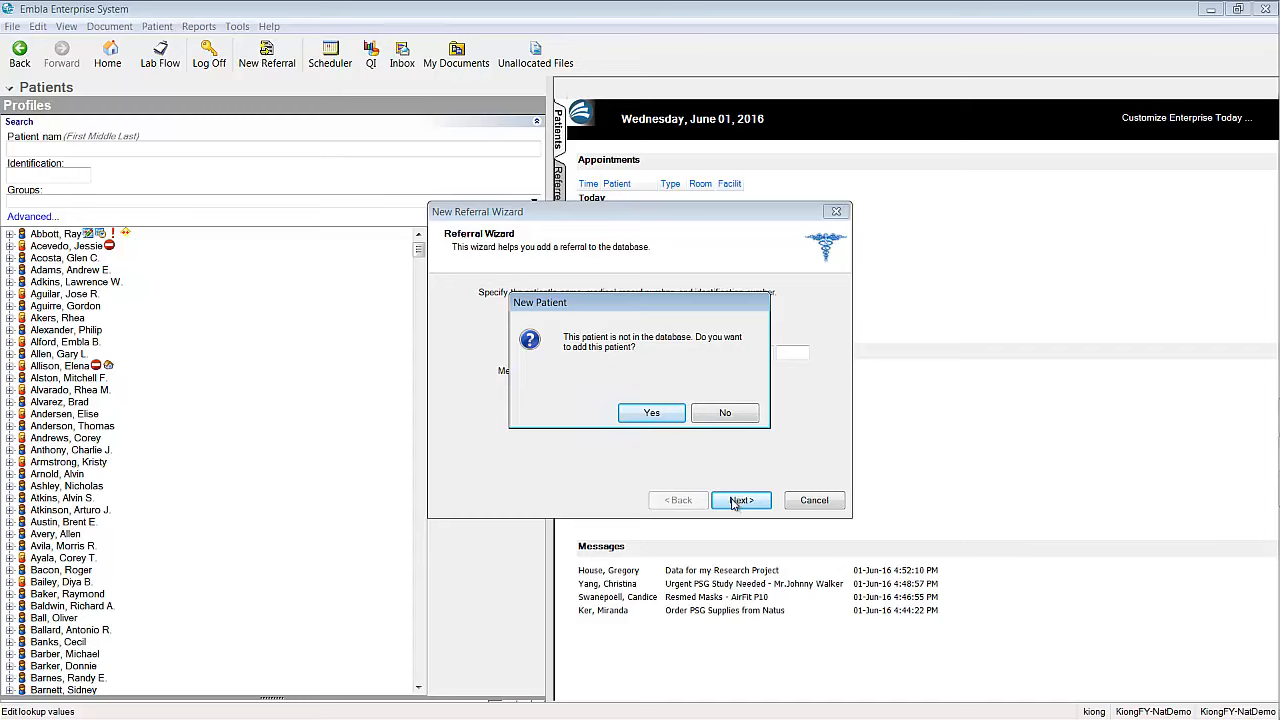
click(652, 414)
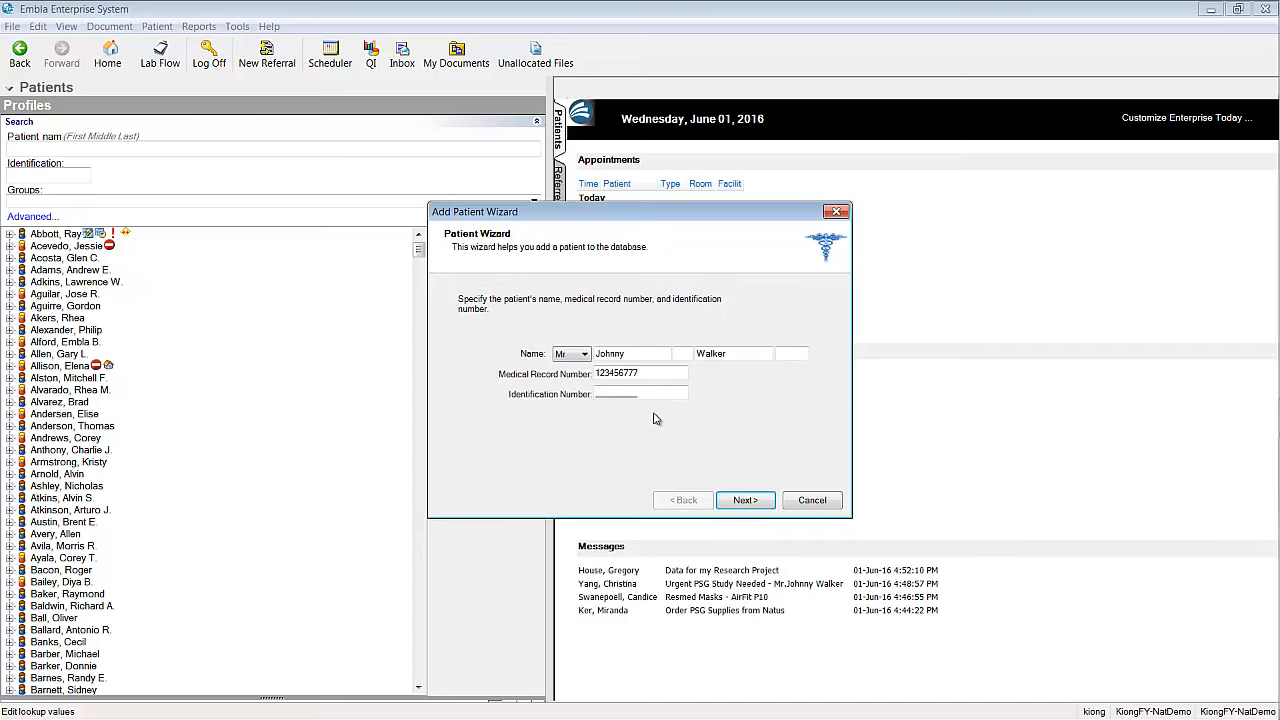
Step: Accept the patient's identification details and set the gender to Male, leaving the other demographics blank
click(757, 503)
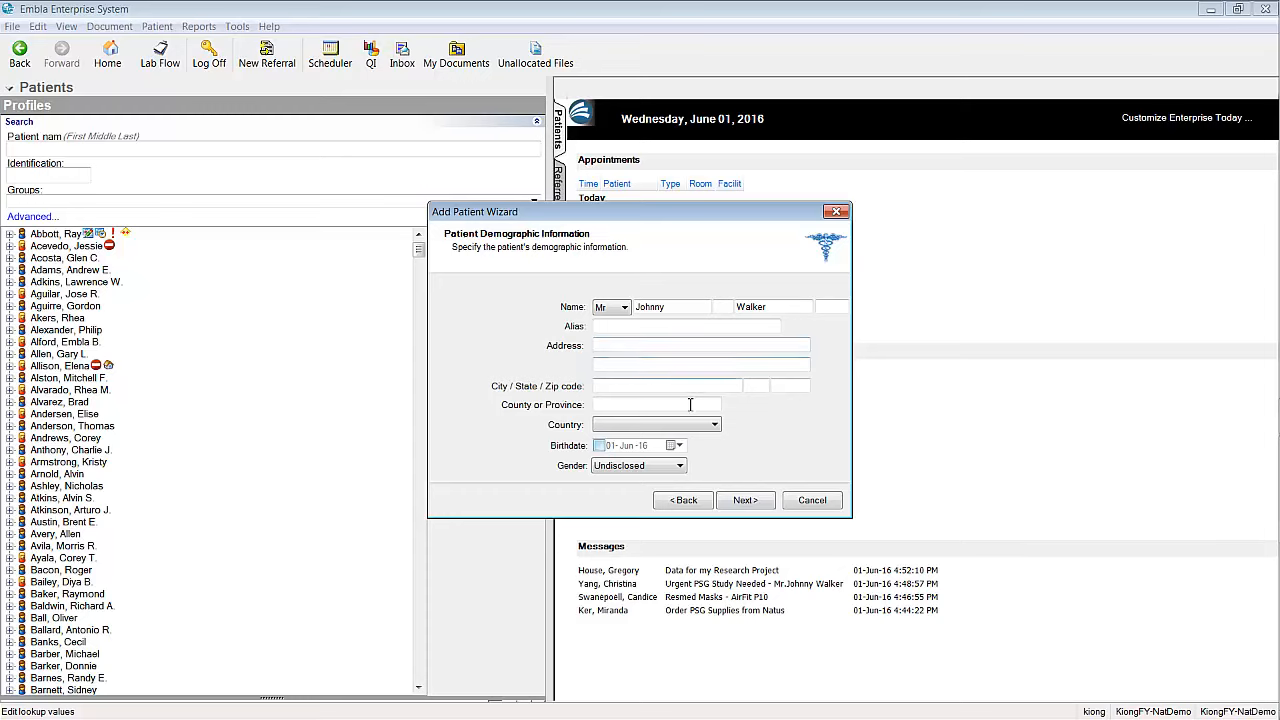
click(681, 466)
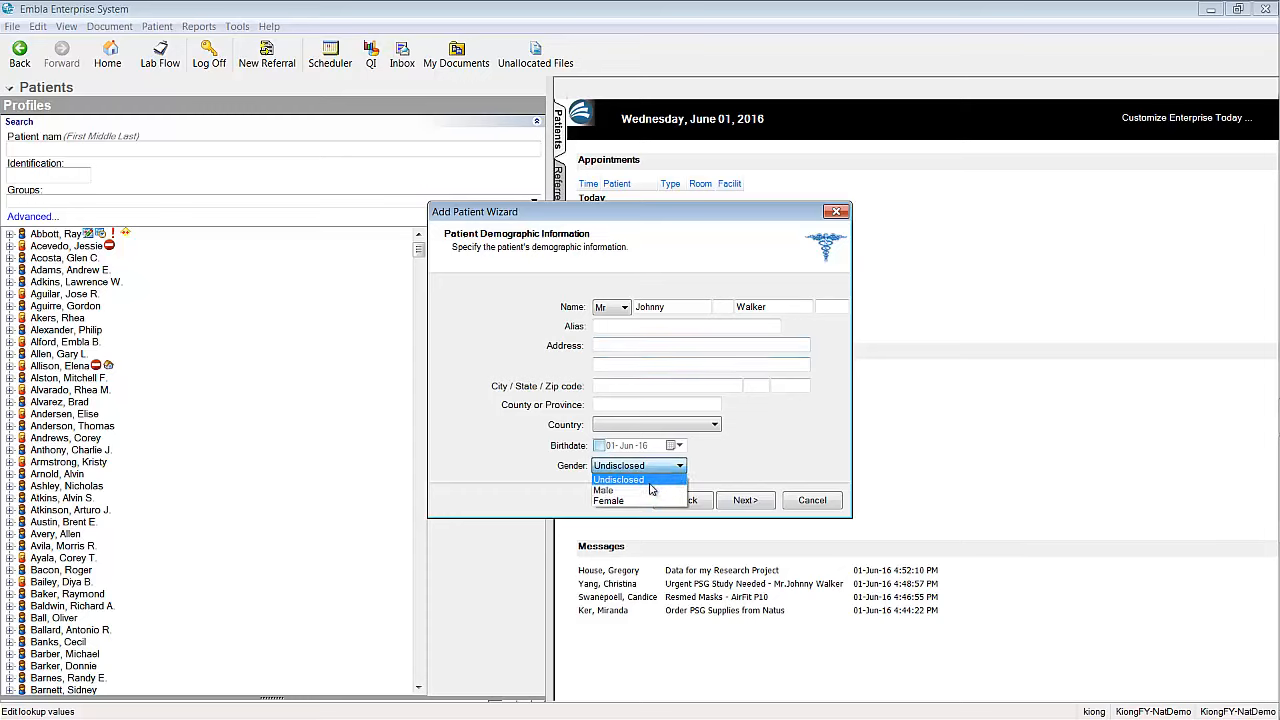
click(653, 488)
click(758, 503)
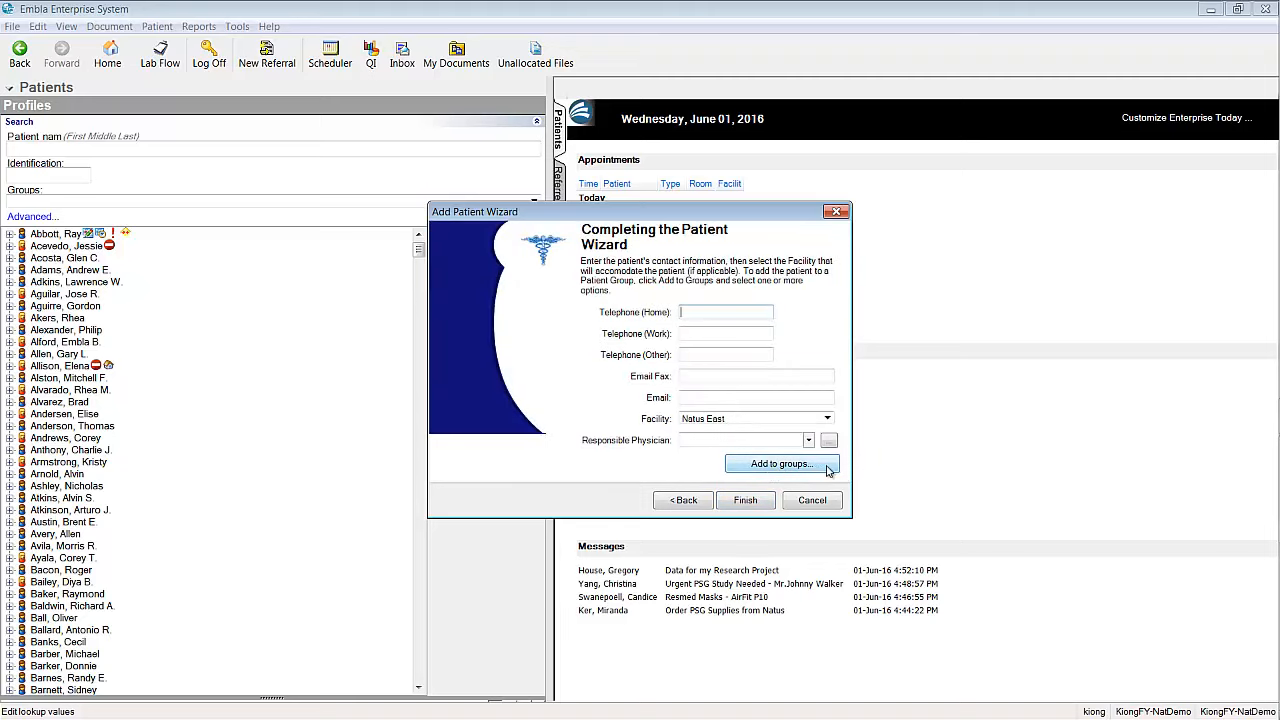
Step: Add the new patient to the Urgent patient group
click(826, 468)
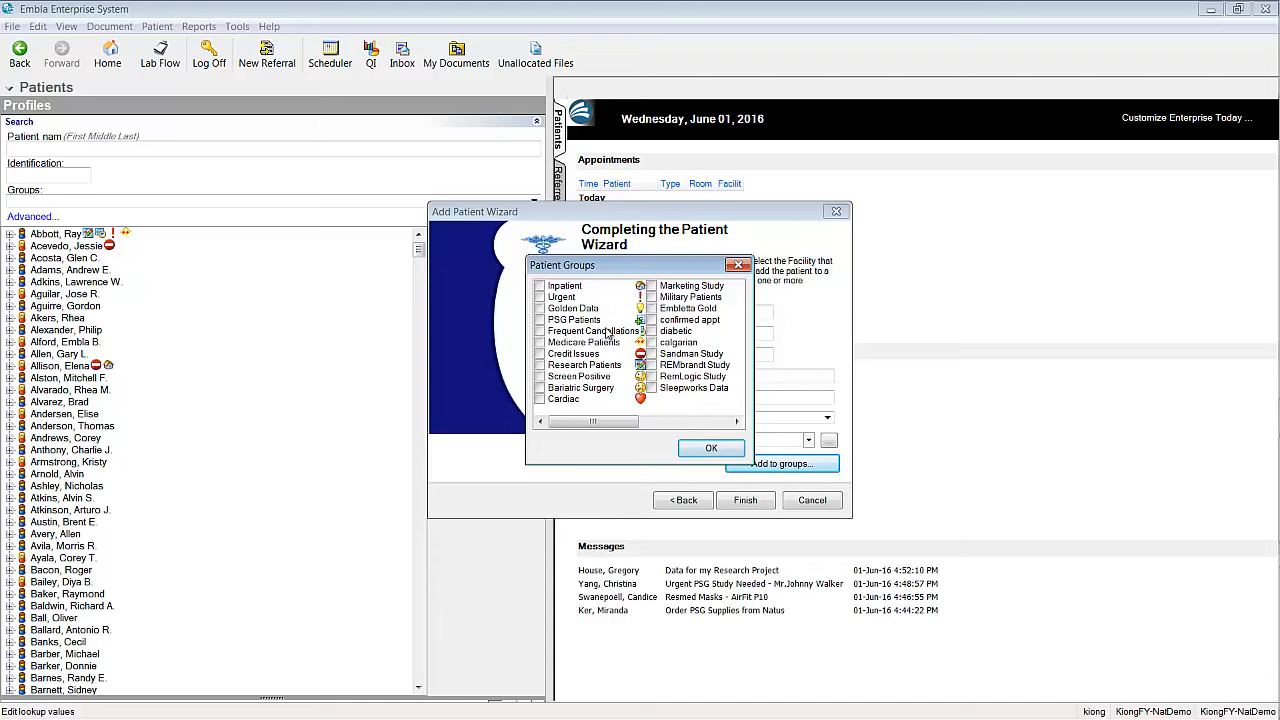
click(540, 297)
click(711, 451)
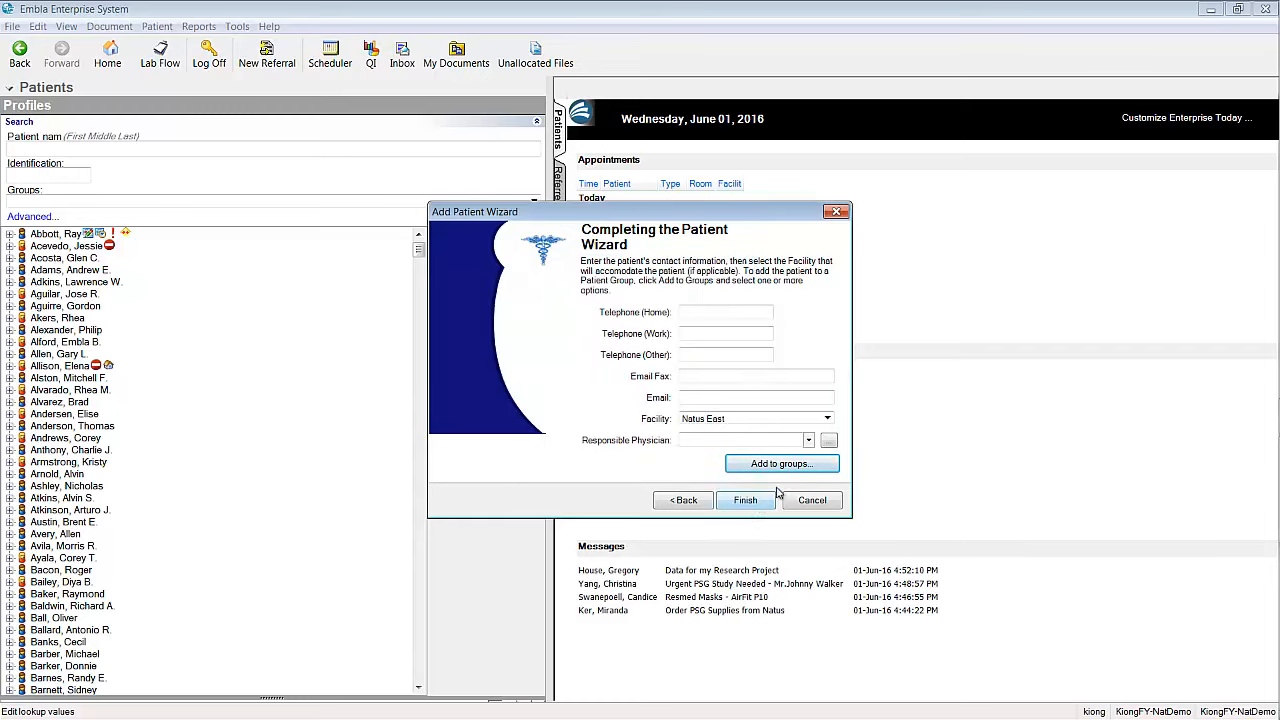
Step: Review the facility choices, keep Natus East, and finish adding the patient
click(827, 420)
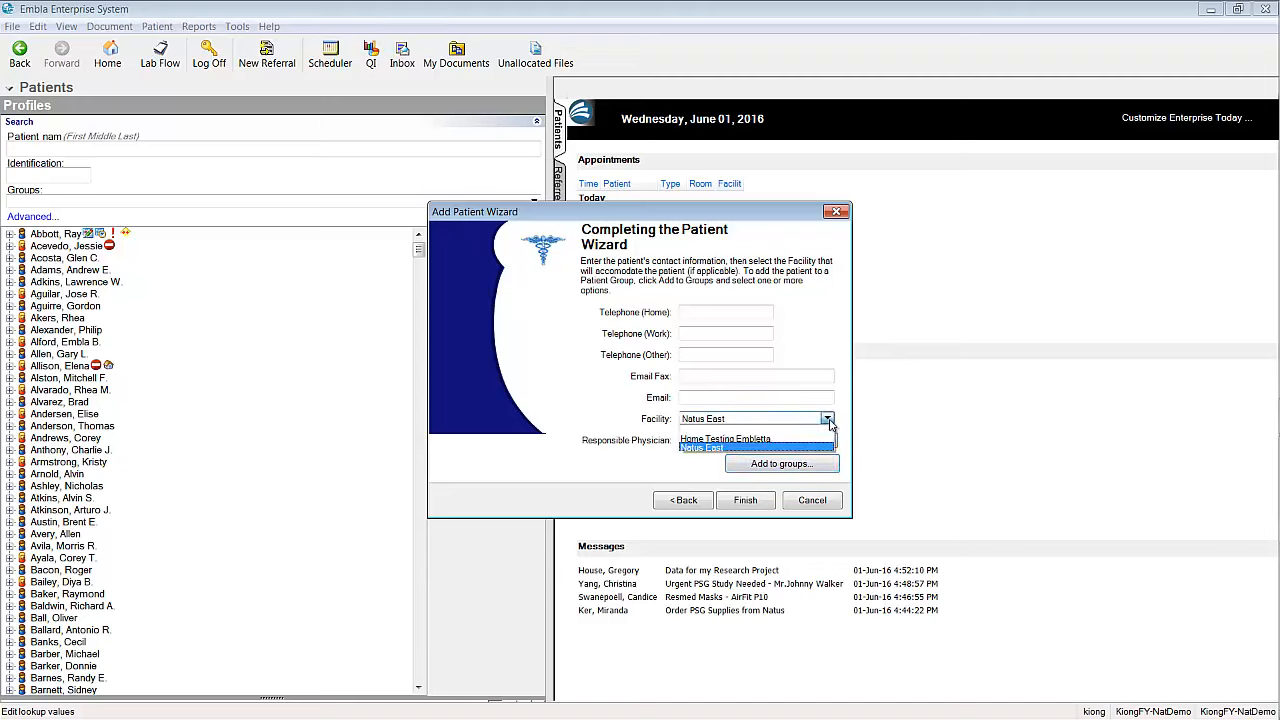
click(827, 420)
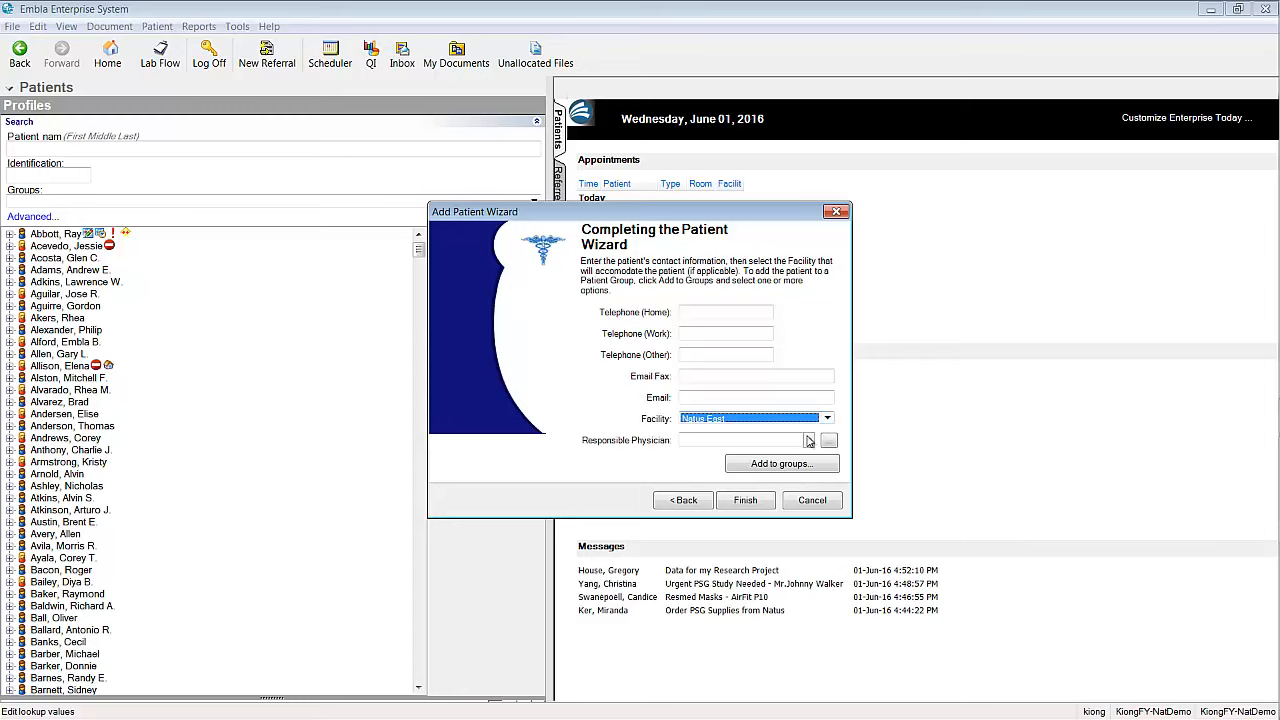
click(756, 502)
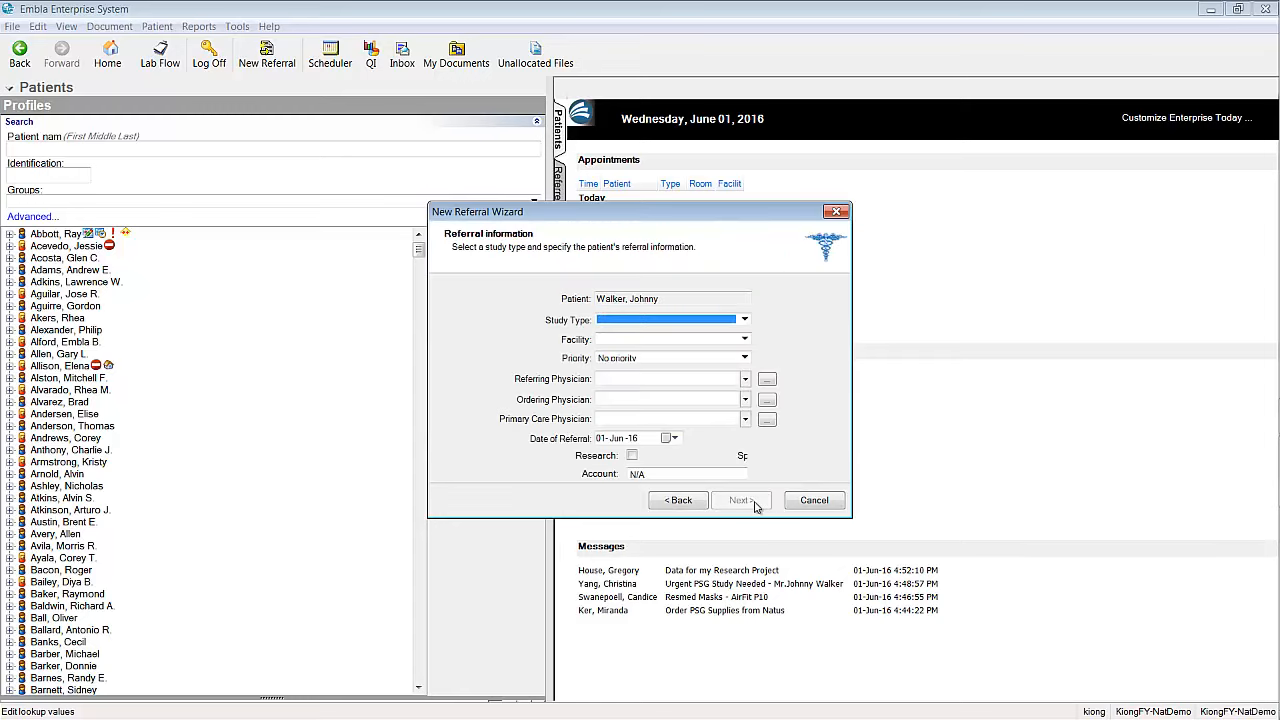
Step: Set the referral's study type to PSG Study and its priority to High
click(746, 320)
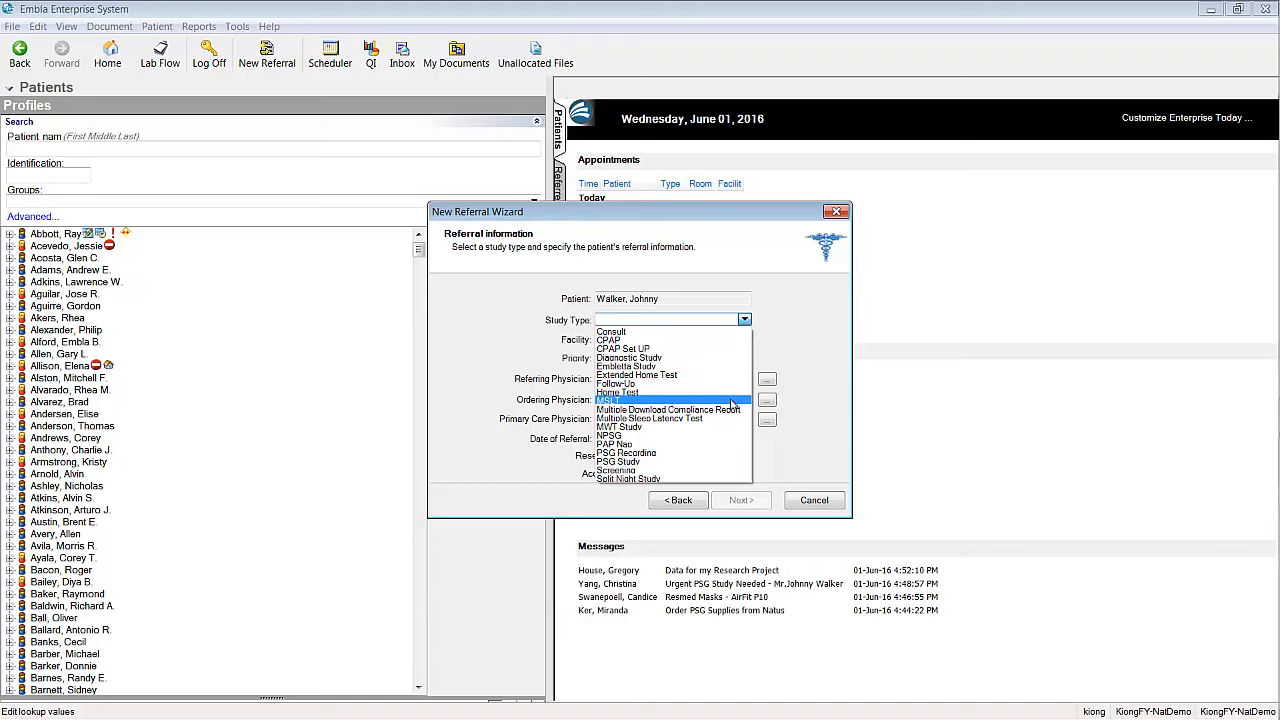
click(706, 462)
click(738, 358)
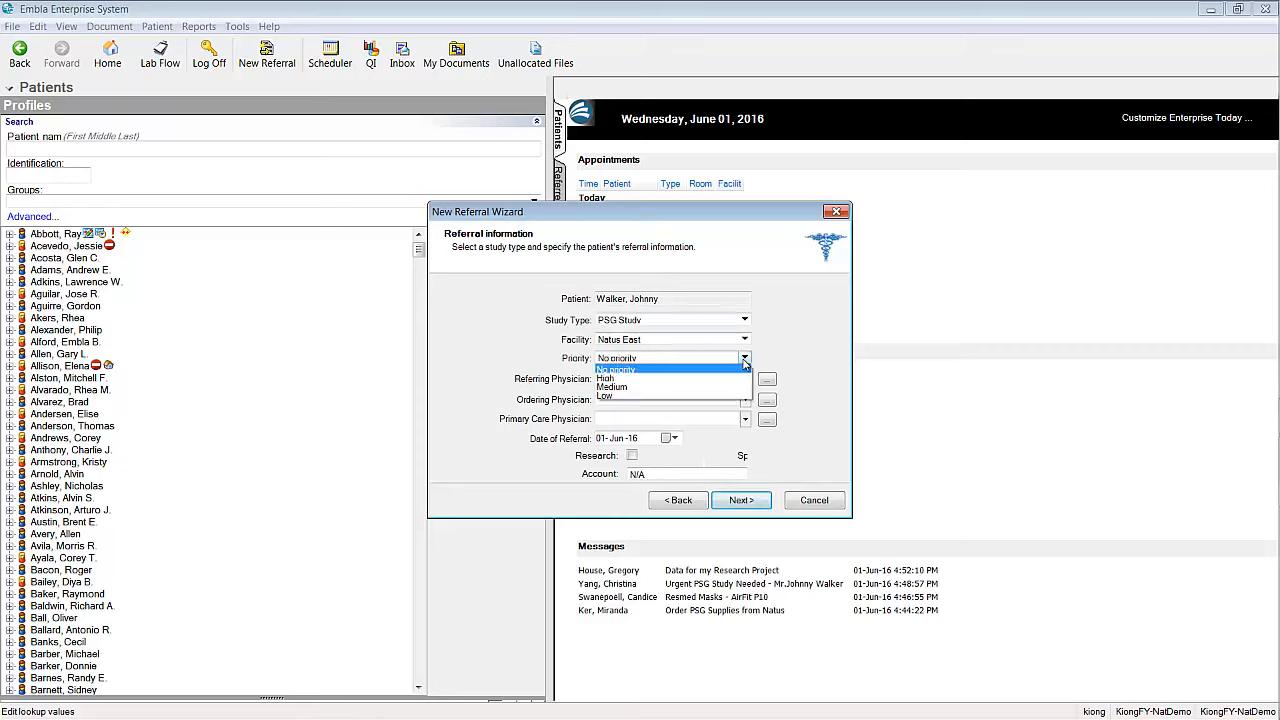
click(728, 374)
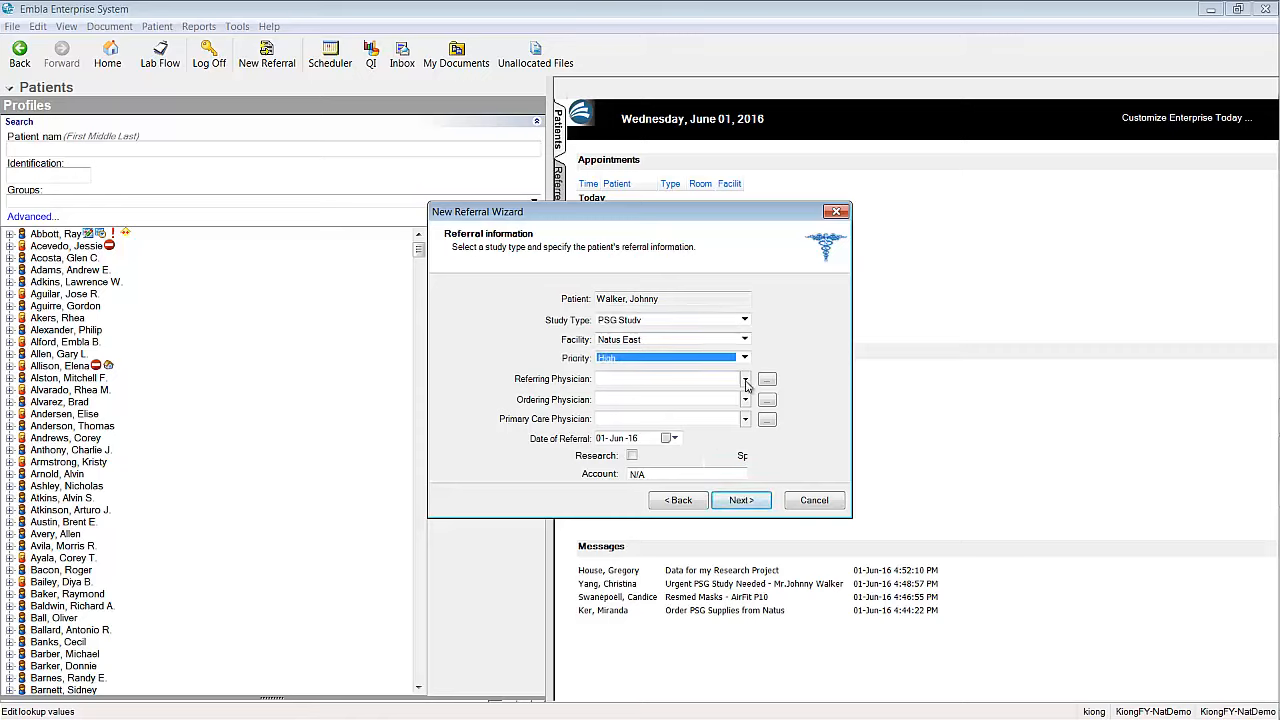
Step: Search for the requesting doctor by first name and assign them as the referring physician
click(745, 381)
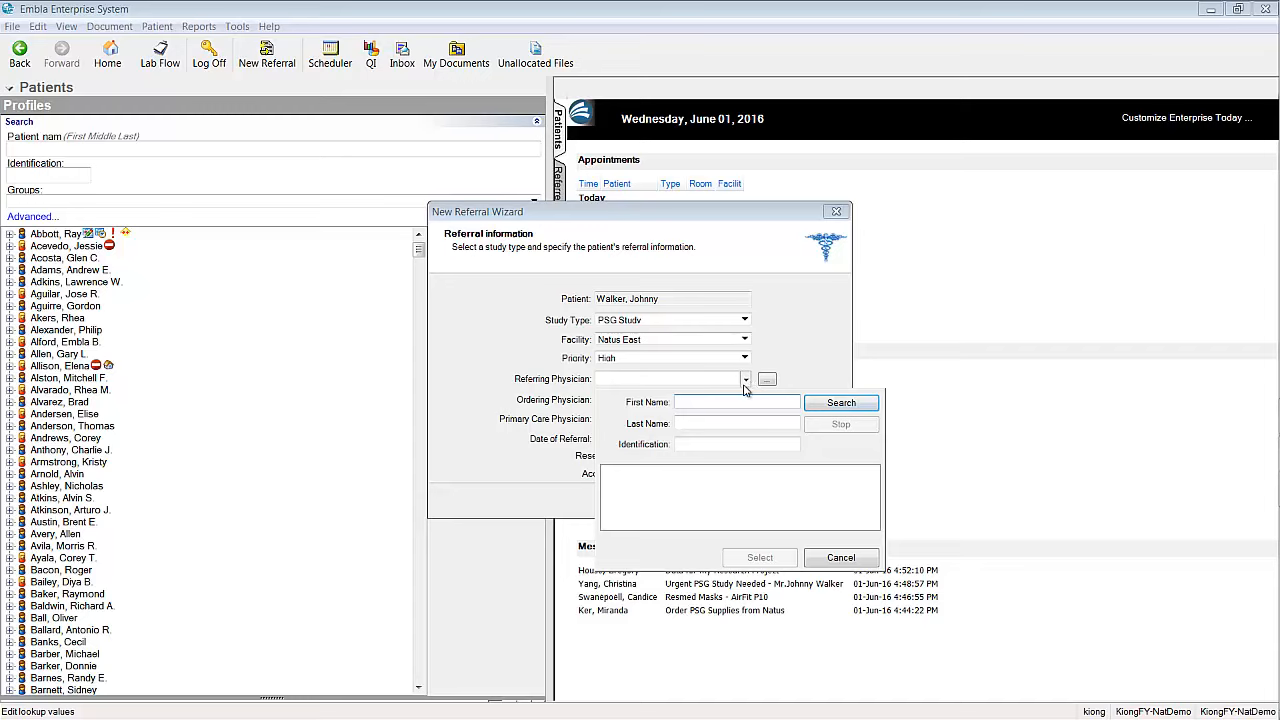
text(christina)
click(840, 403)
click(655, 496)
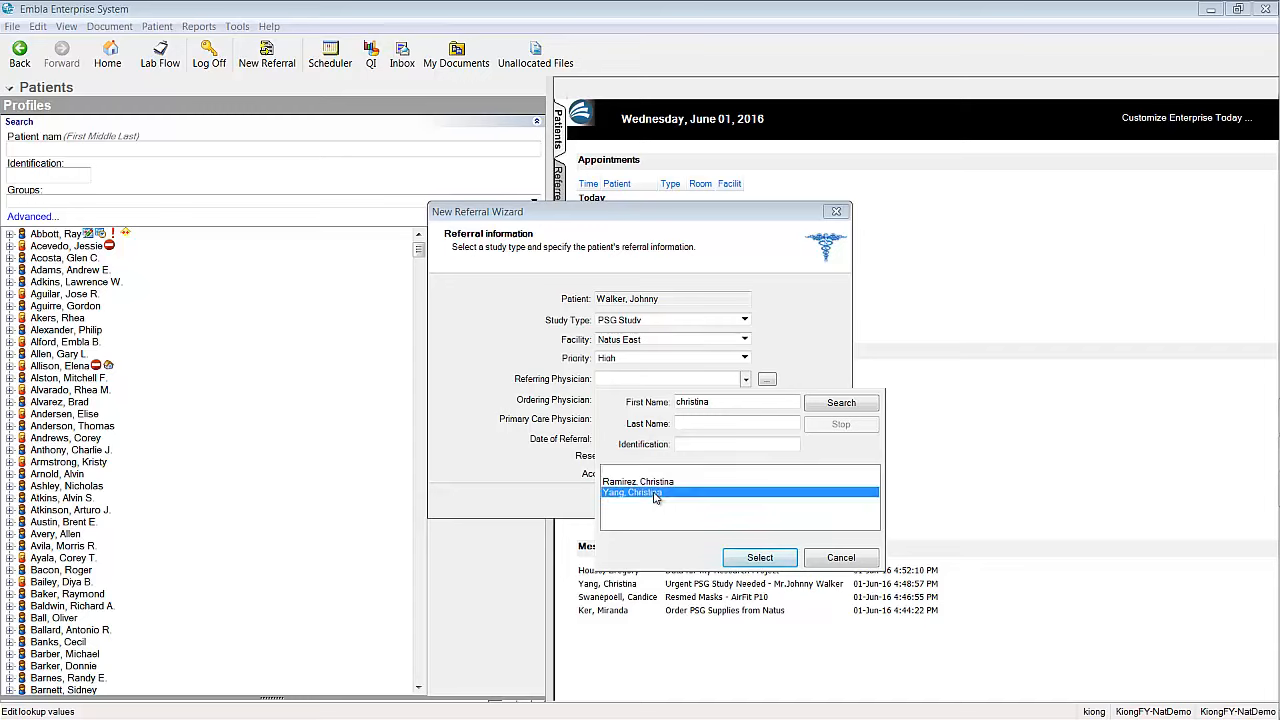
click(762, 558)
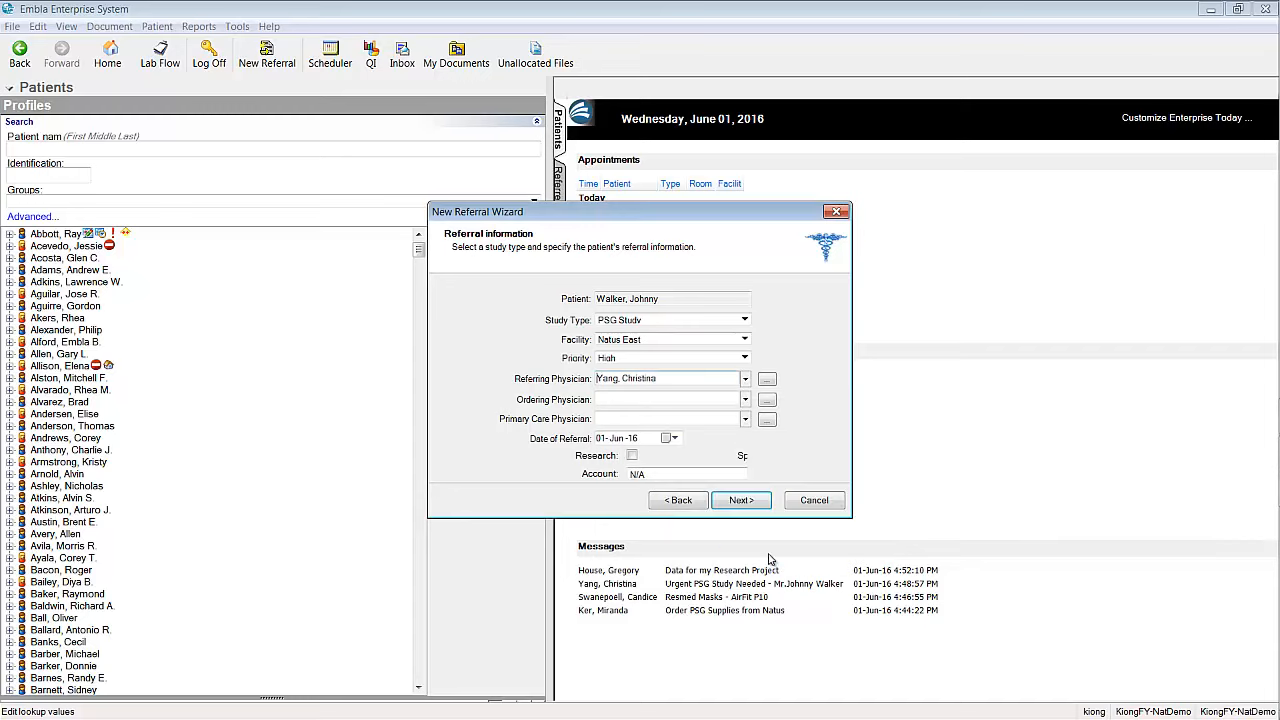
Step: Assign the same doctor as the ordering physician and accept the referral information
click(745, 402)
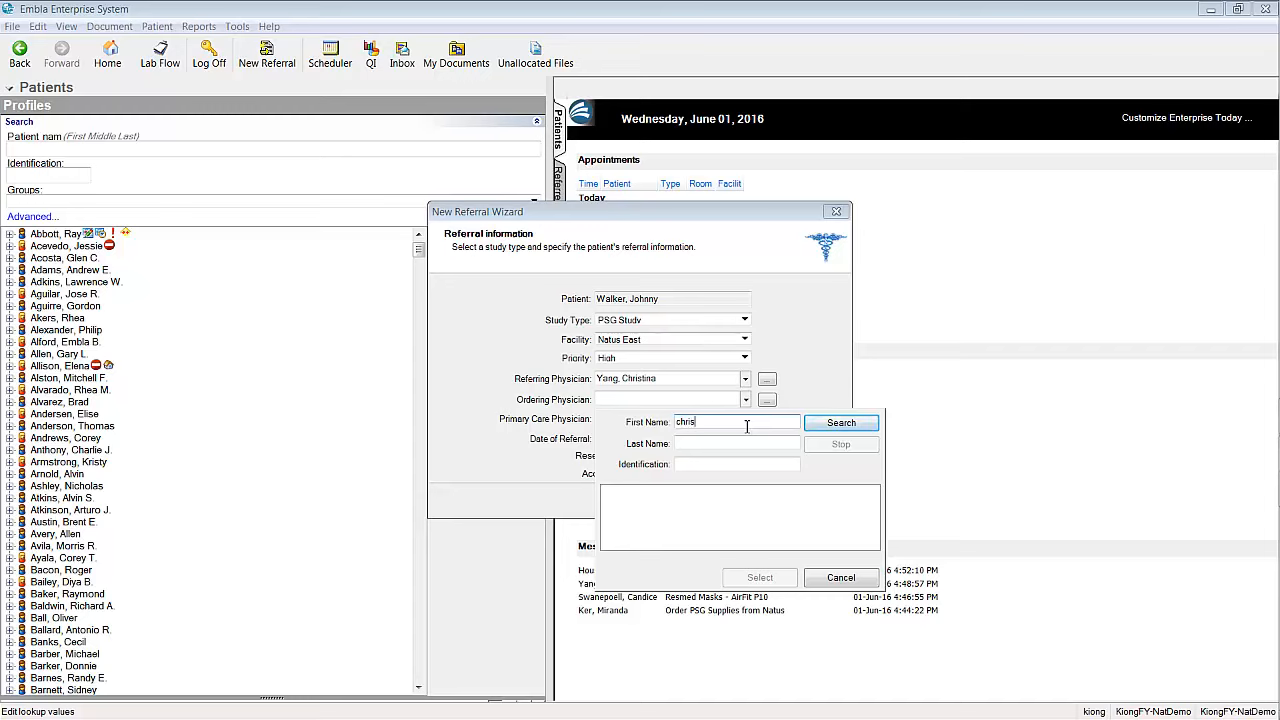
click(847, 426)
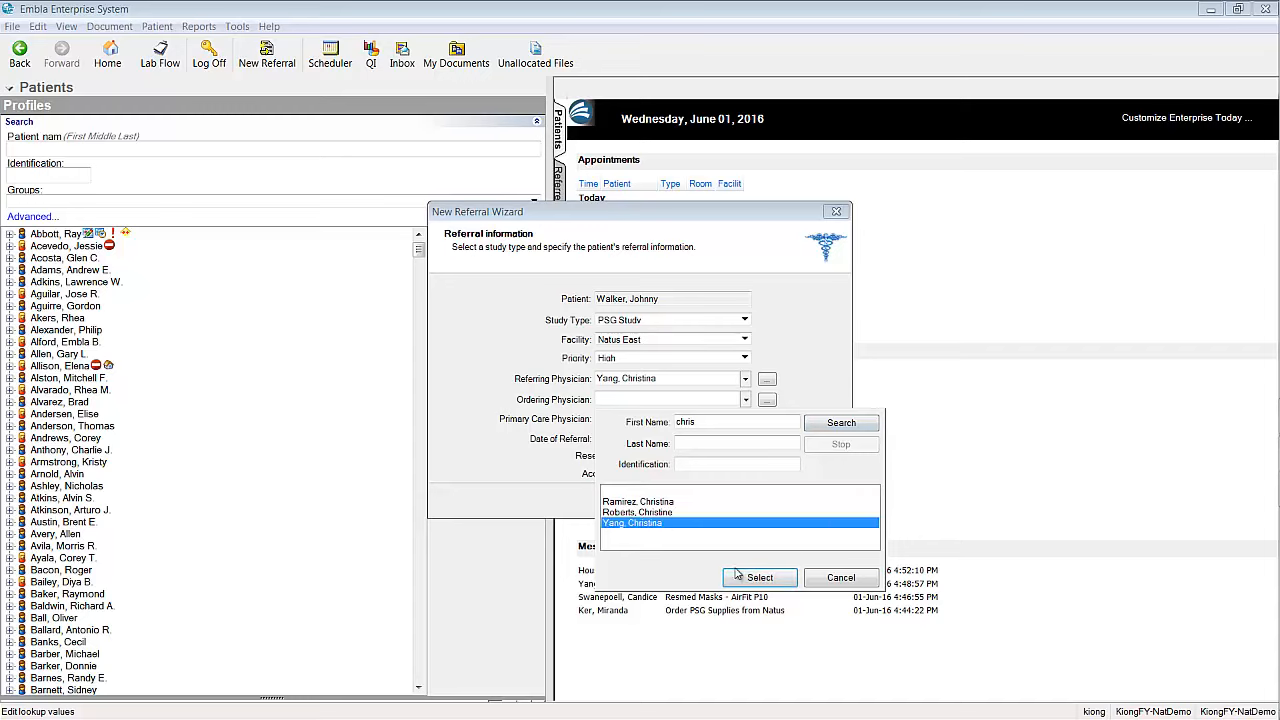
click(763, 578)
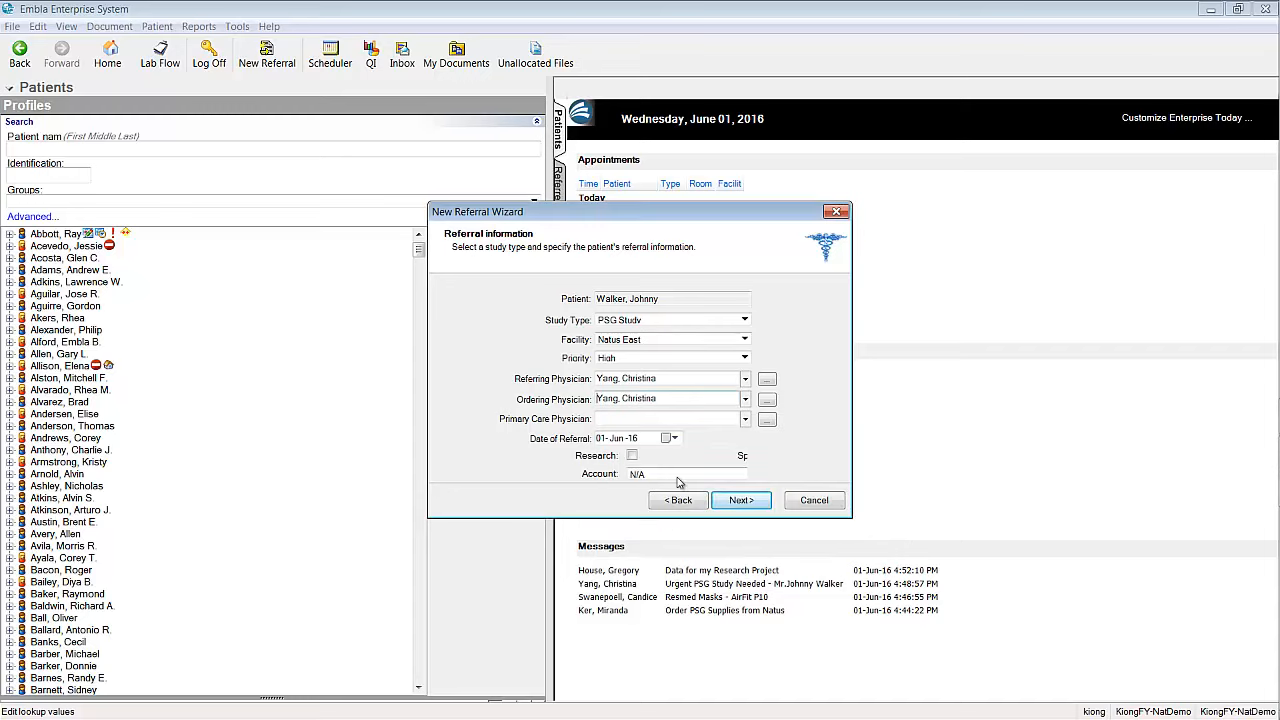
click(745, 505)
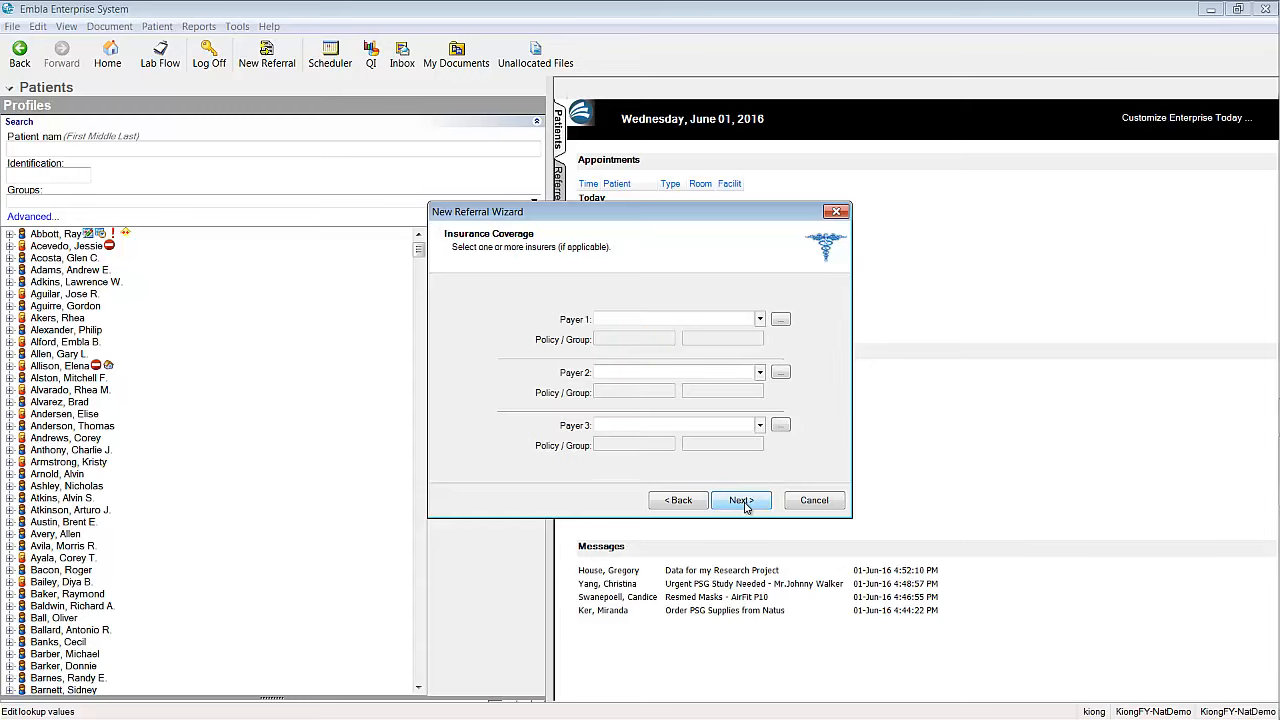
Step: Leave insurance coverage and referral reasons blank, and complete the referral with the note "This is a VIP patient"
click(745, 503)
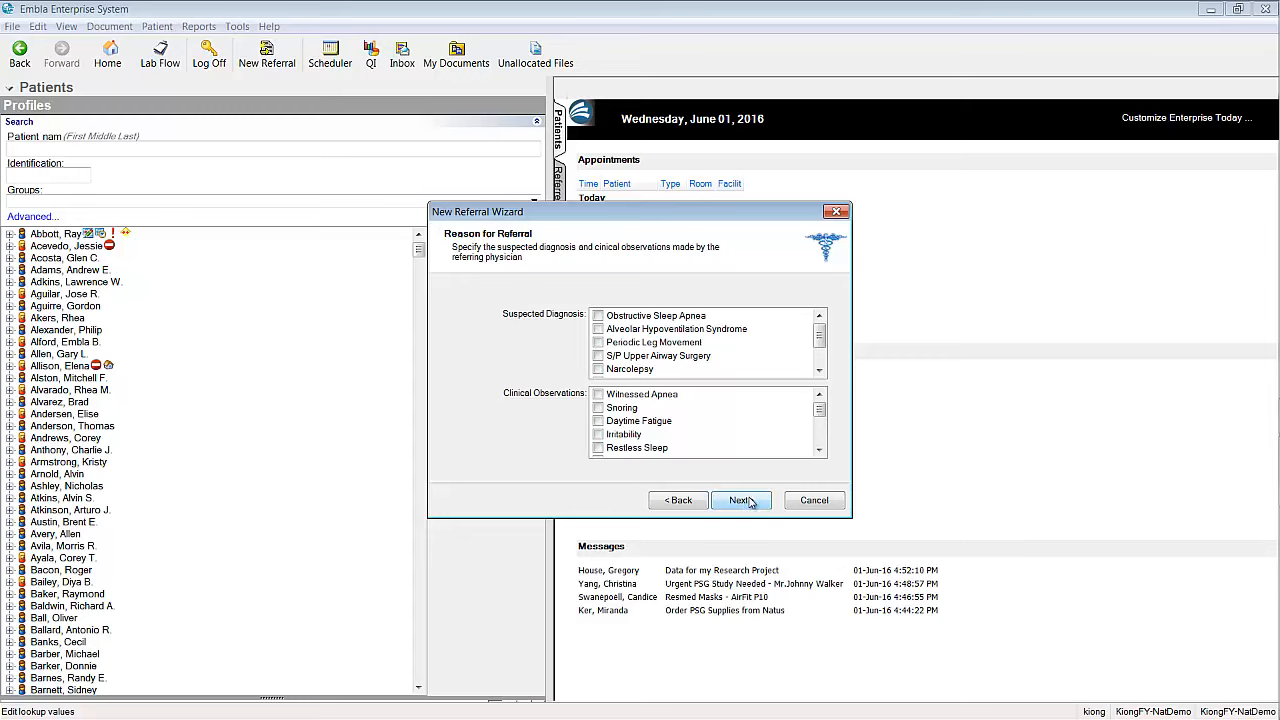
click(745, 501)
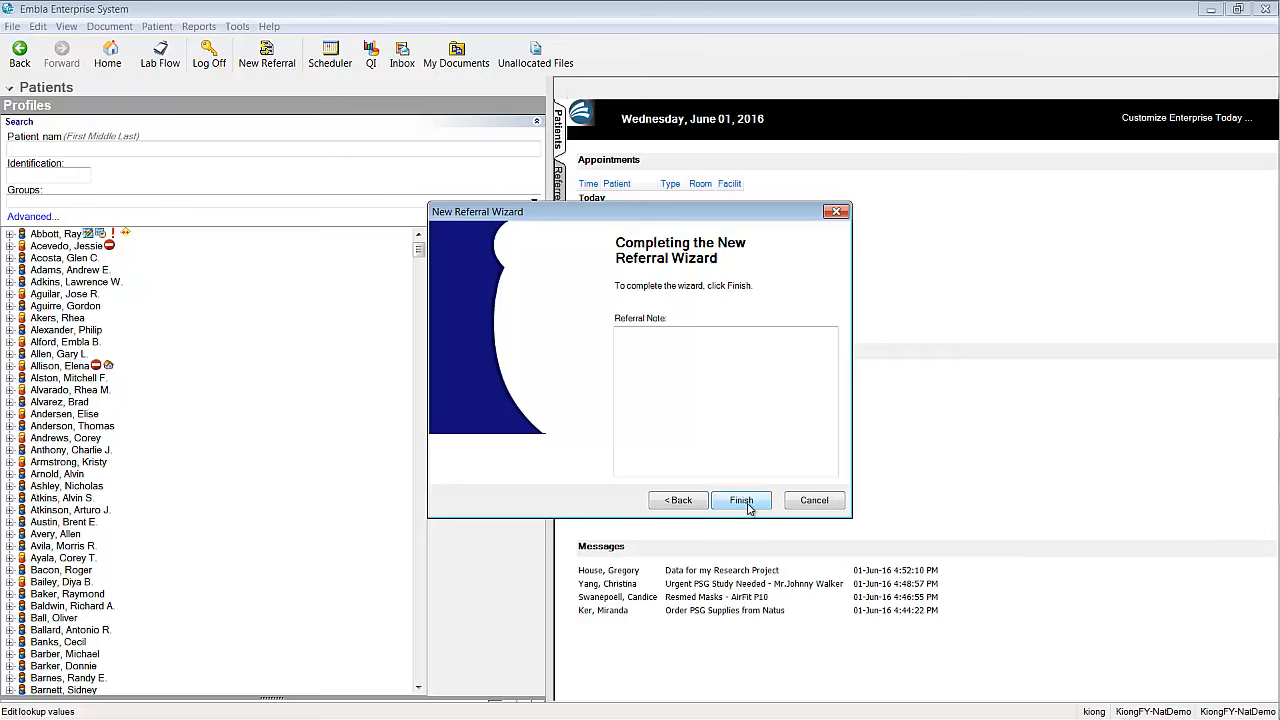
click(651, 380)
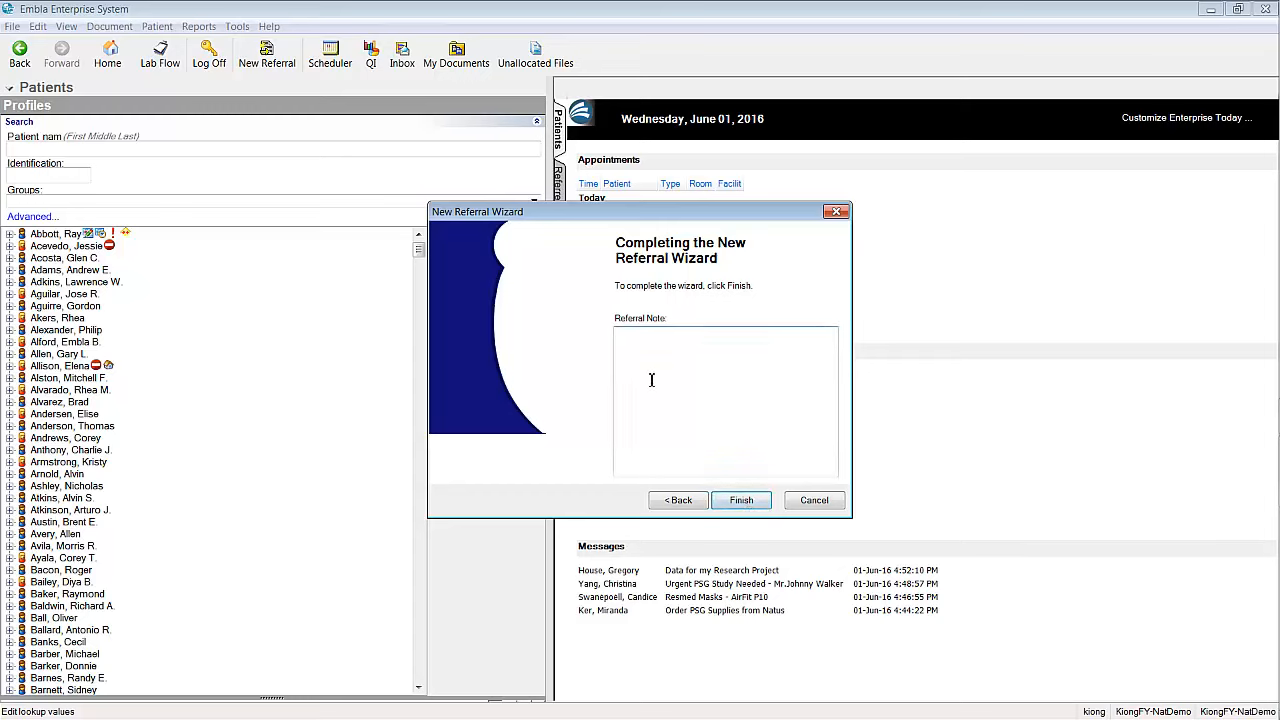
text(This is a VIP patient)
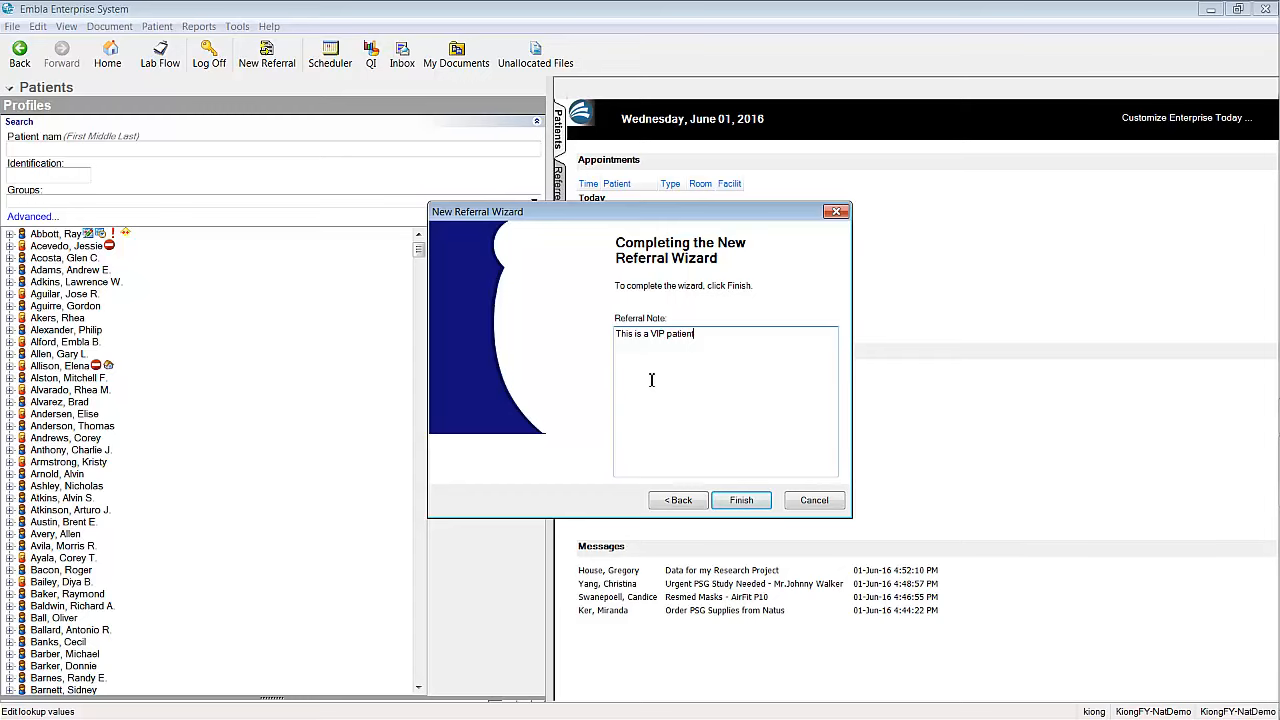
click(736, 510)
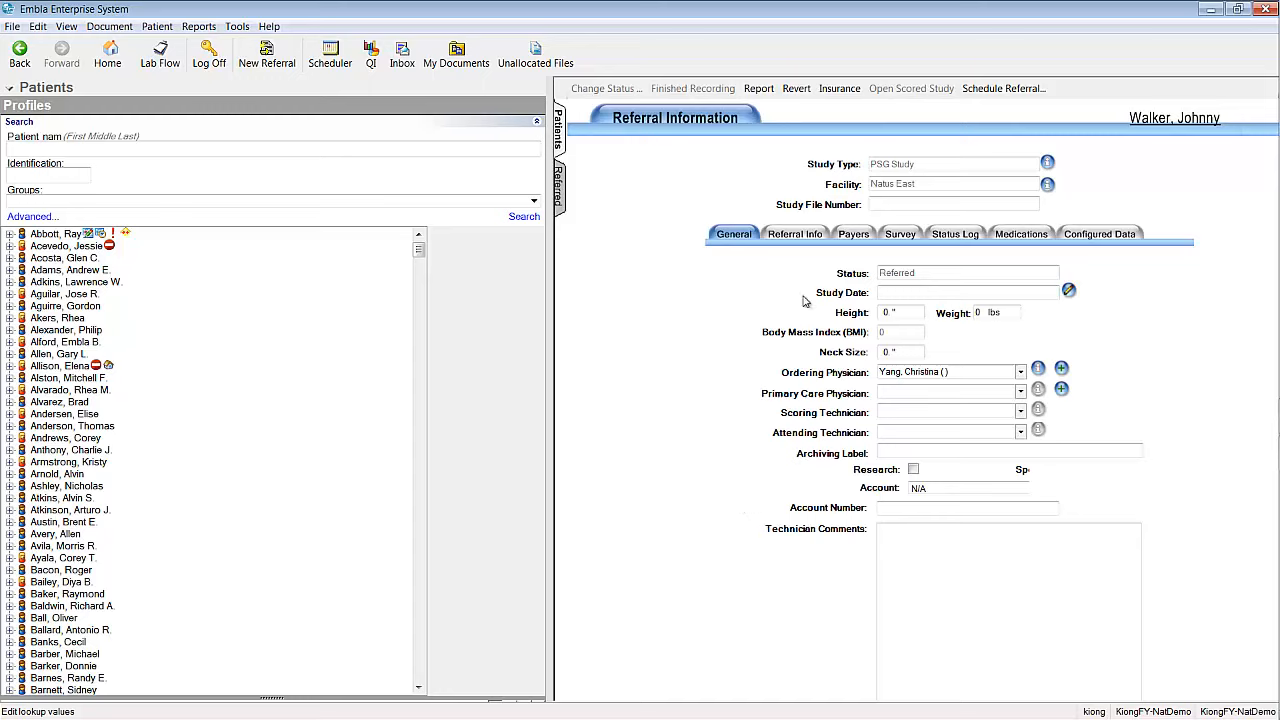
Step: Start scheduling the referral and assign room 1, keeping the date 01-Jun-16 and time 8:00 PM
click(1005, 92)
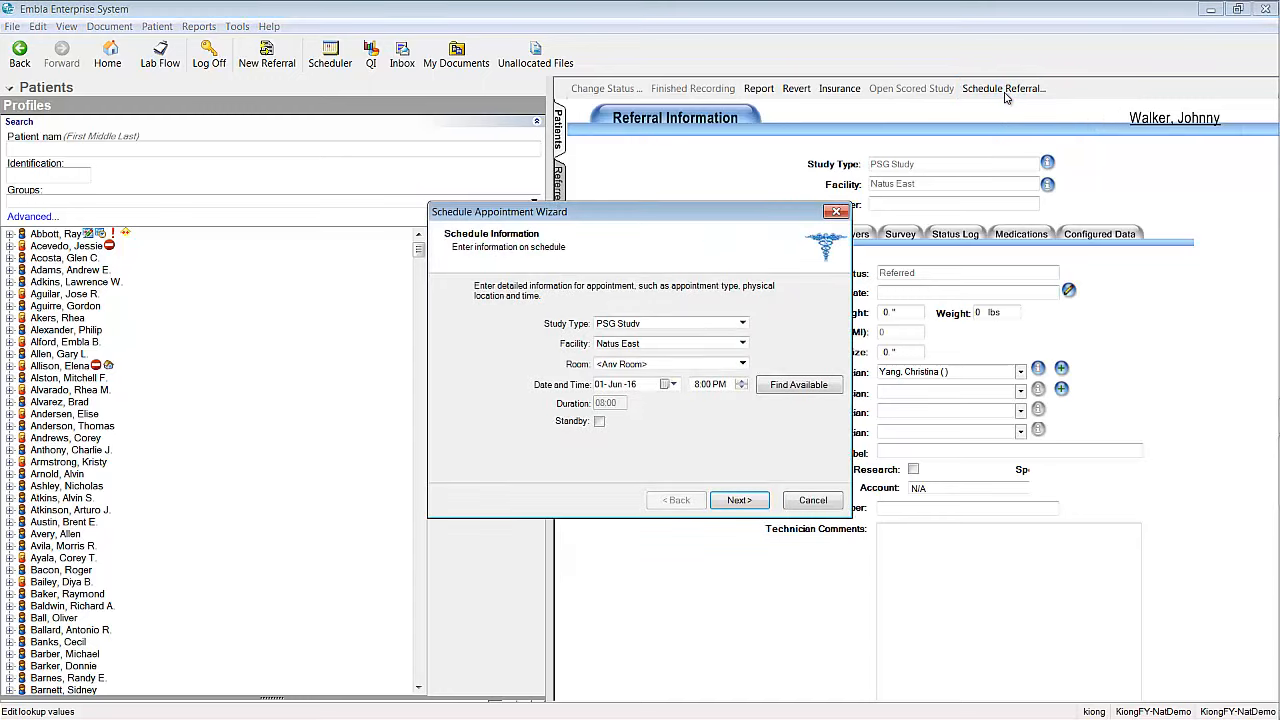
click(741, 366)
click(715, 390)
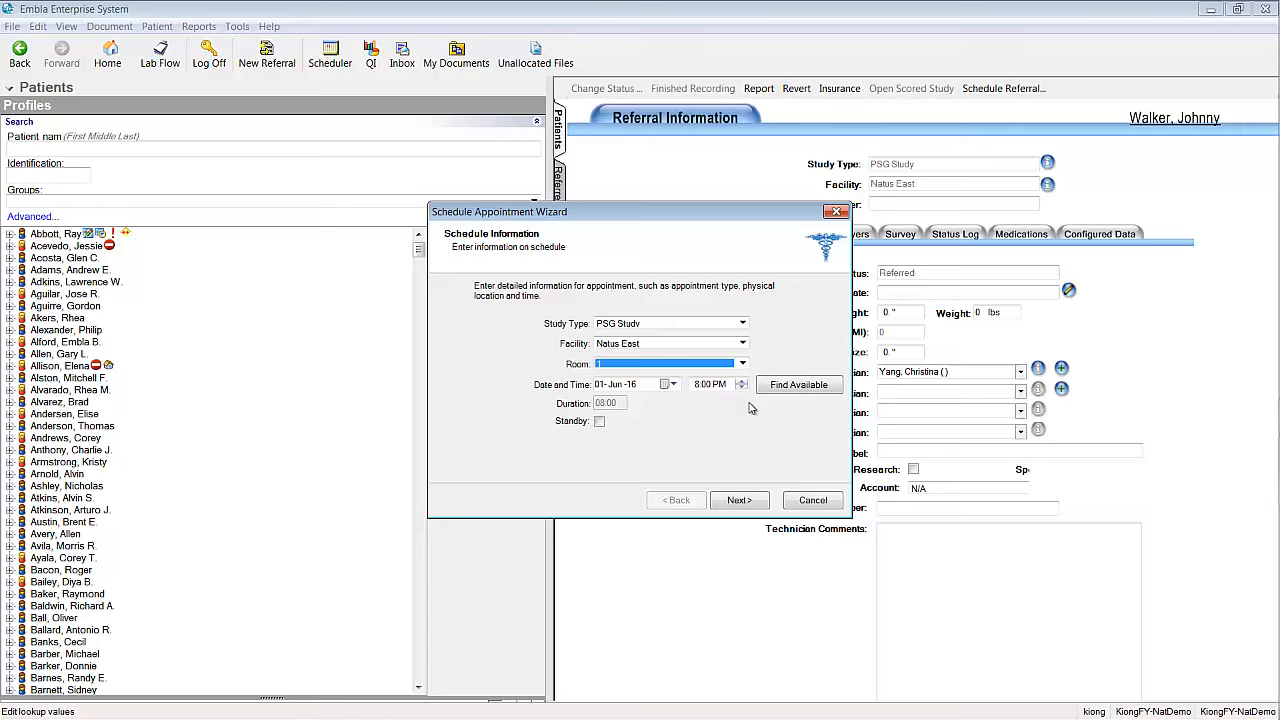
click(740, 500)
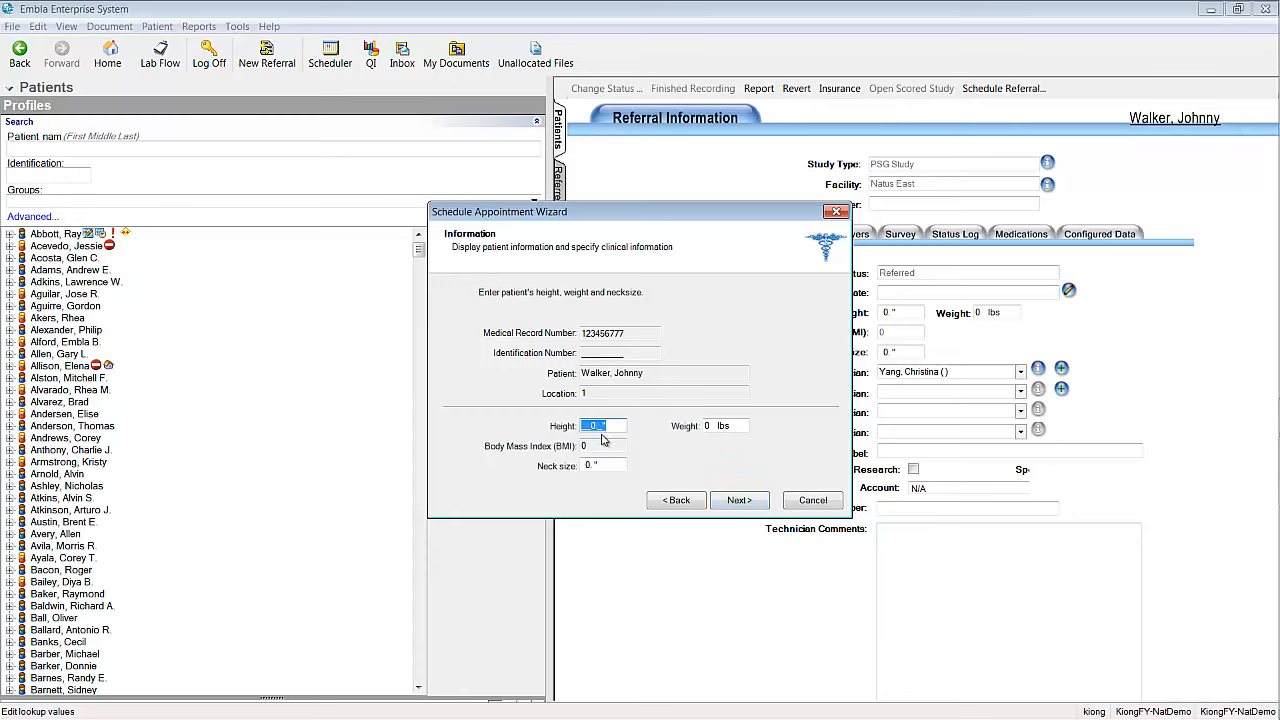
Step: Leave the patient's height, weight and neck size blank, and assign the fifth person in the staff list as sleep technician
click(746, 502)
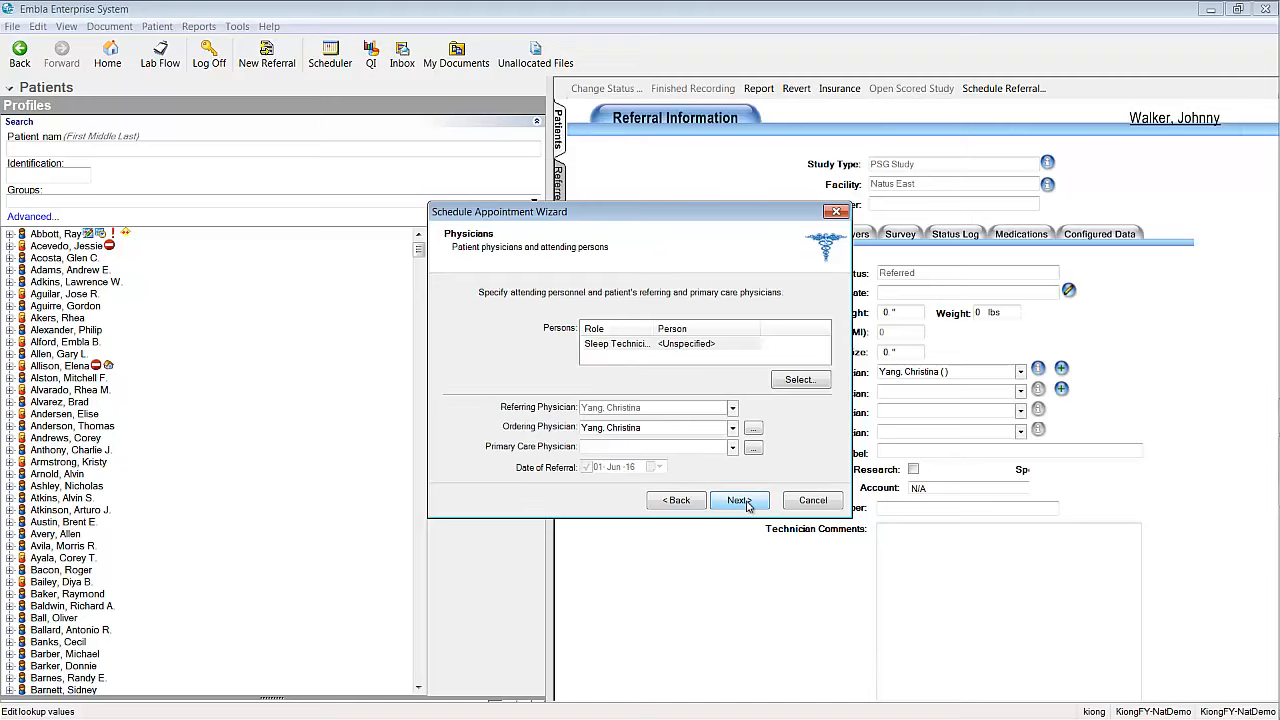
click(746, 345)
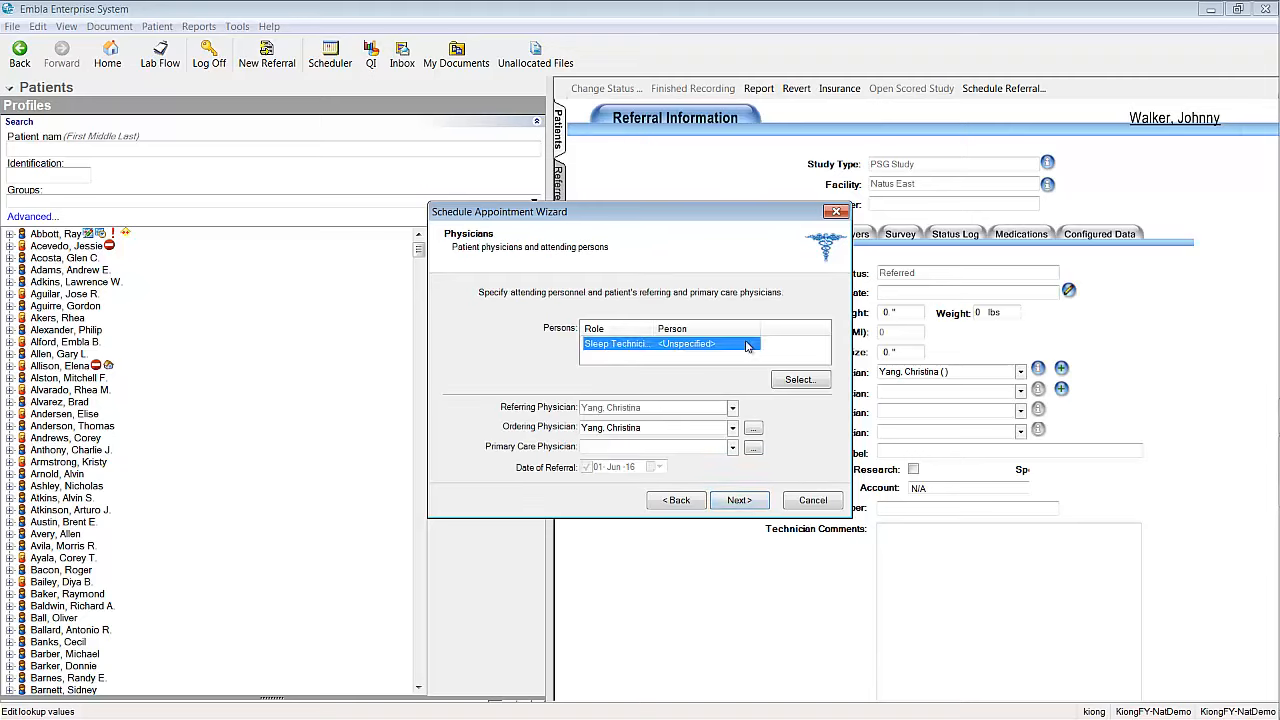
click(800, 380)
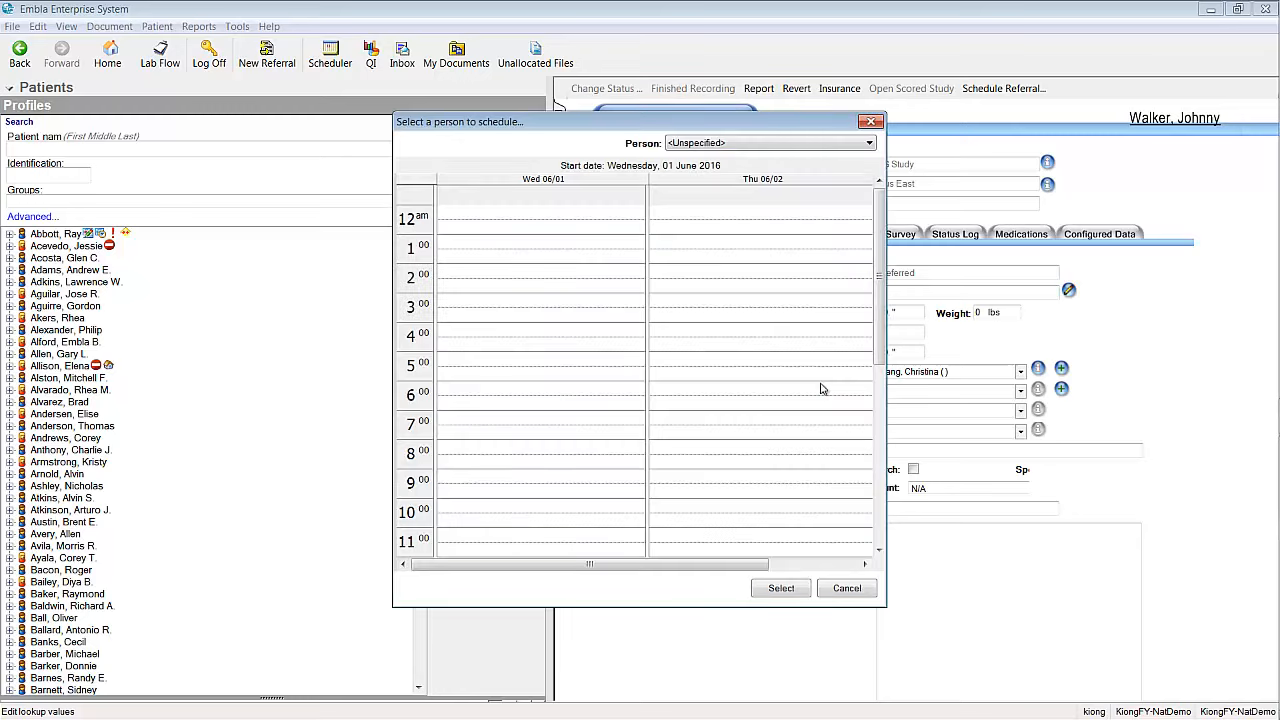
click(862, 145)
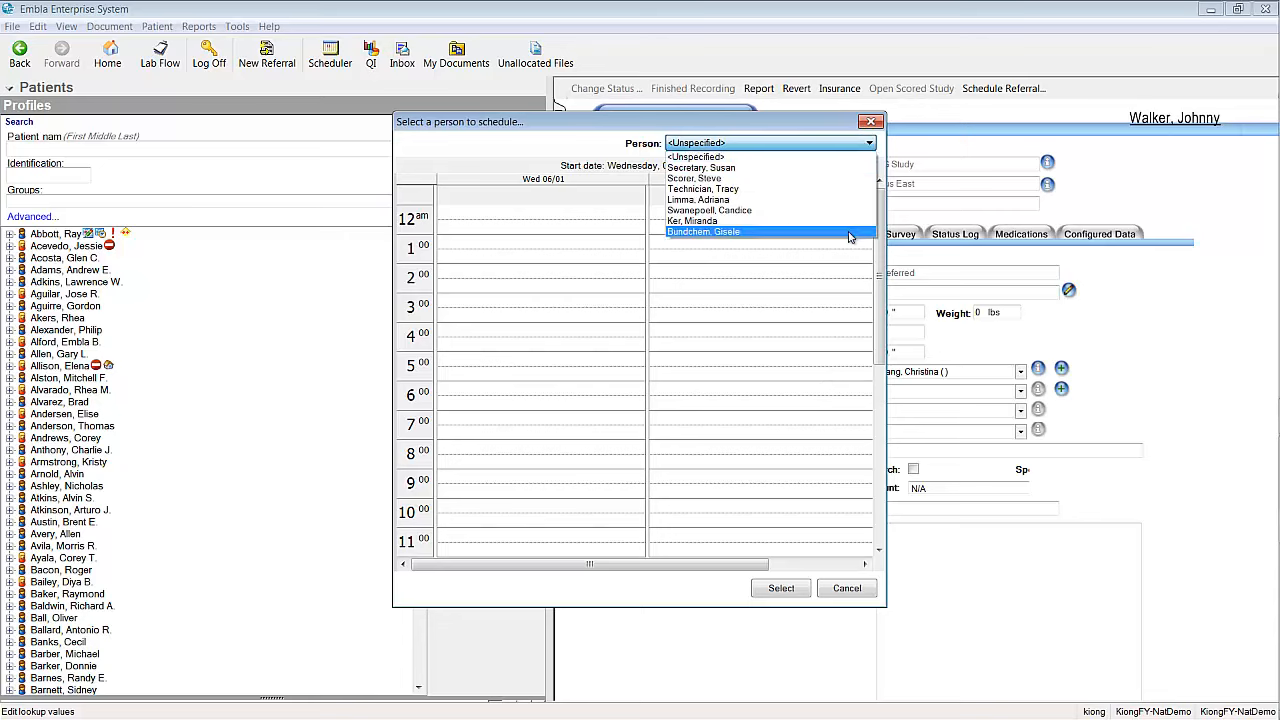
click(830, 201)
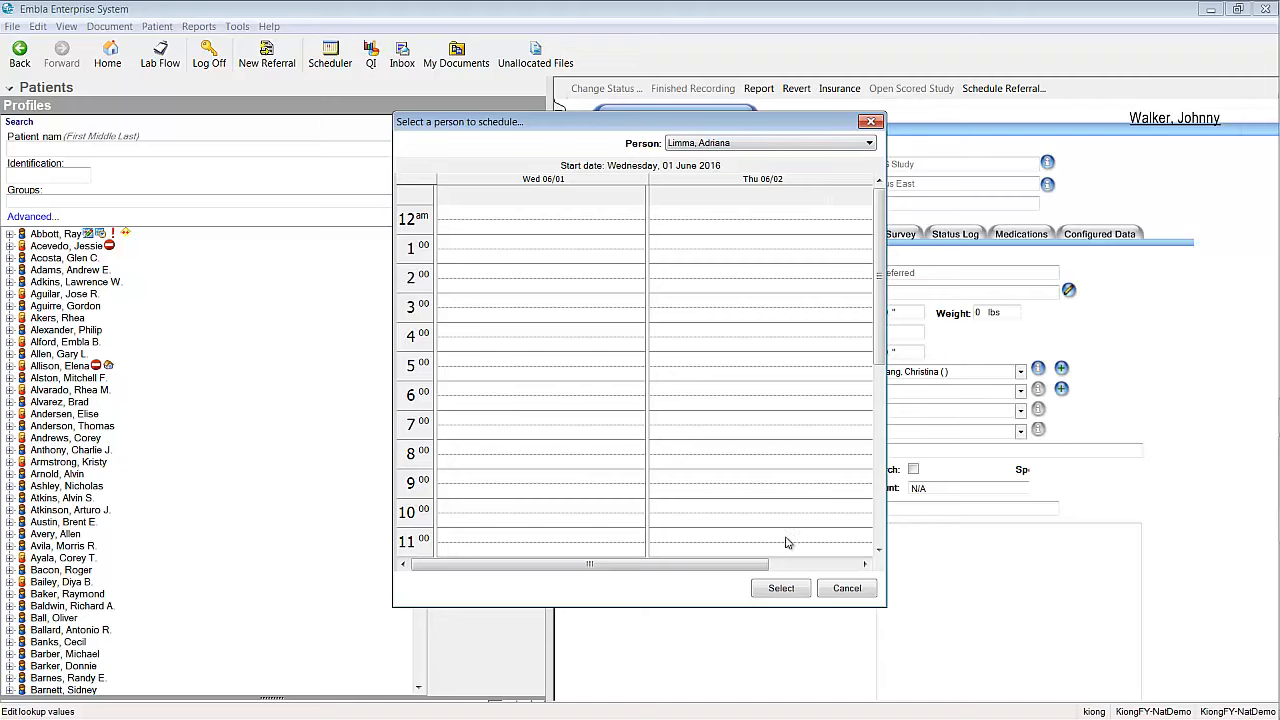
click(781, 589)
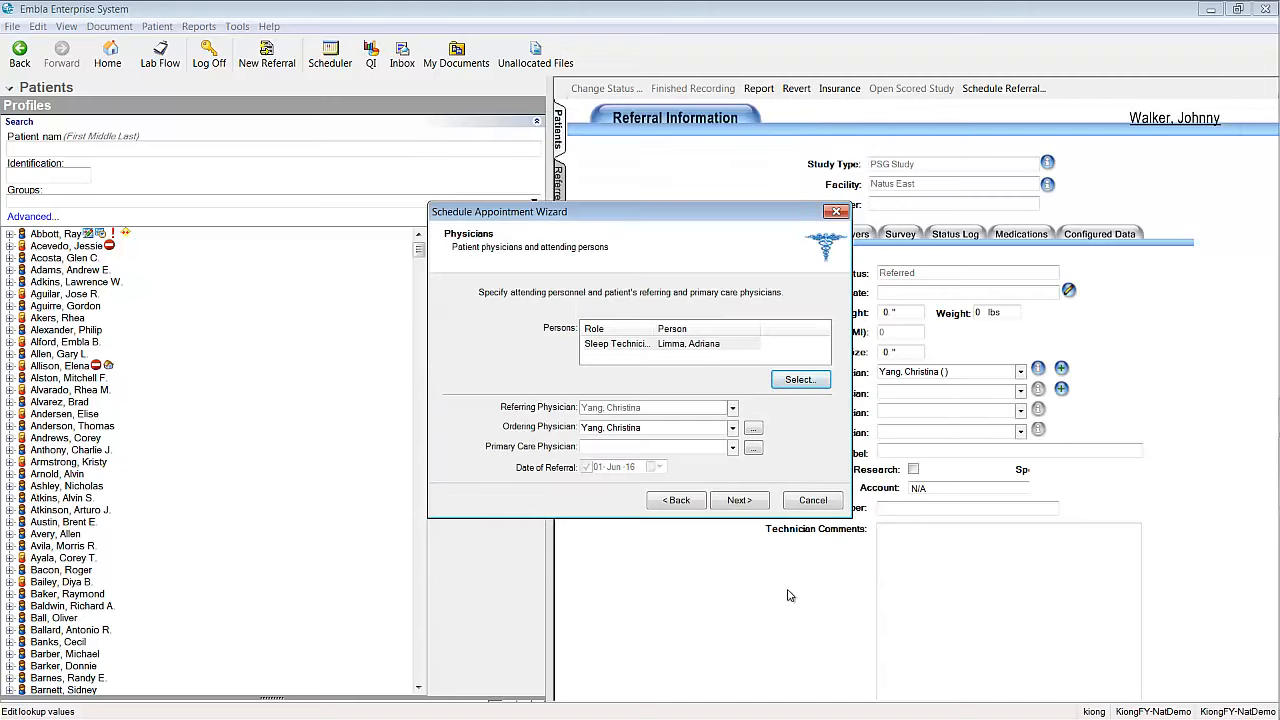
Step: Finish scheduling the appointment without technician comments, and minimize the program window
click(740, 500)
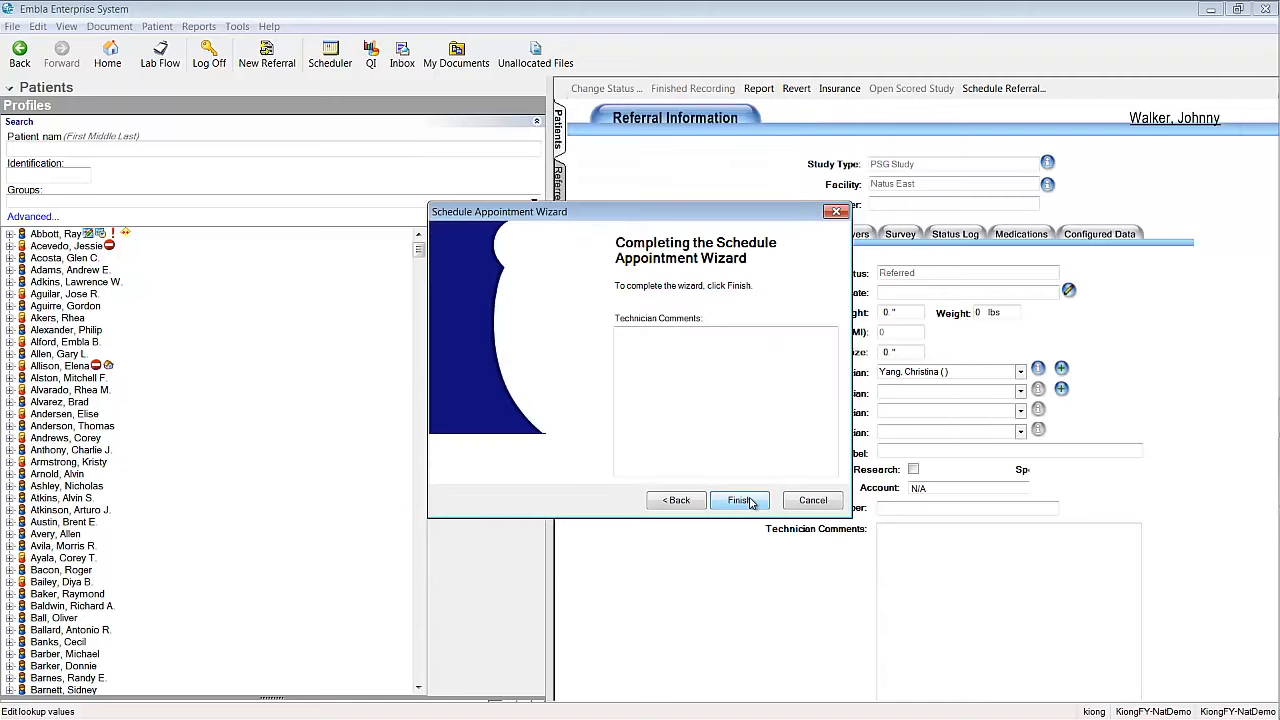
click(751, 502)
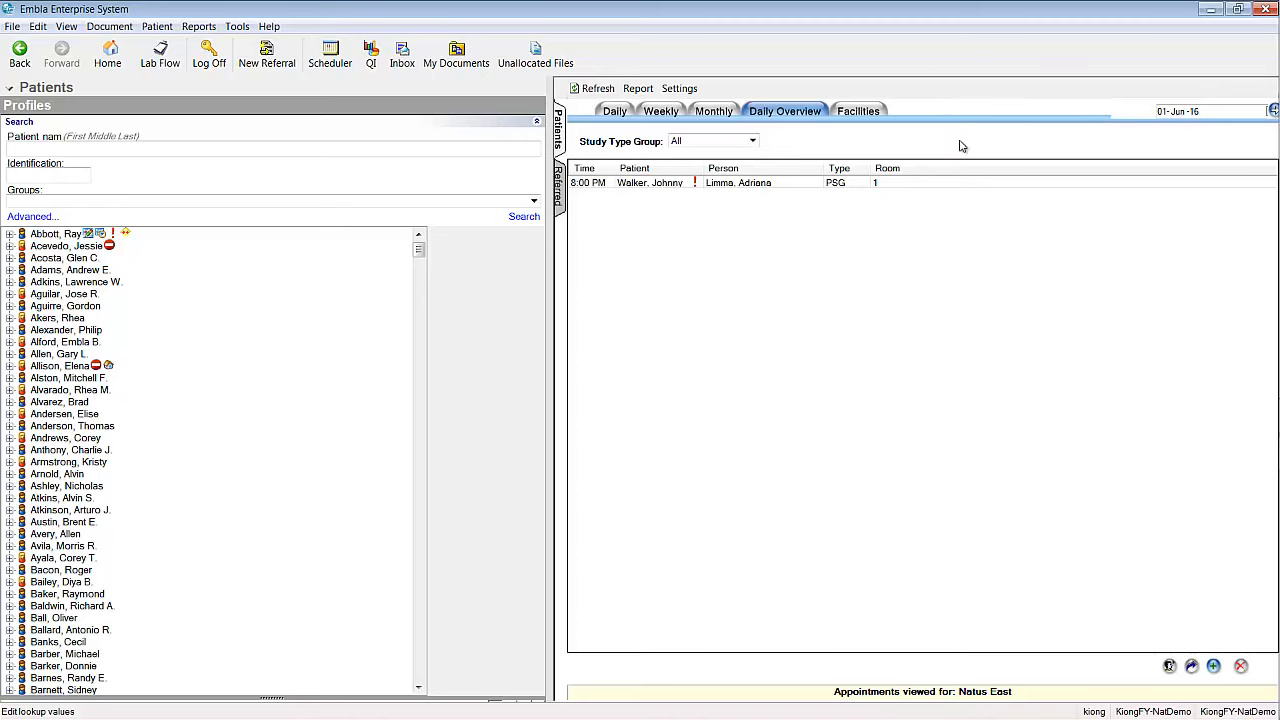
click(1206, 12)
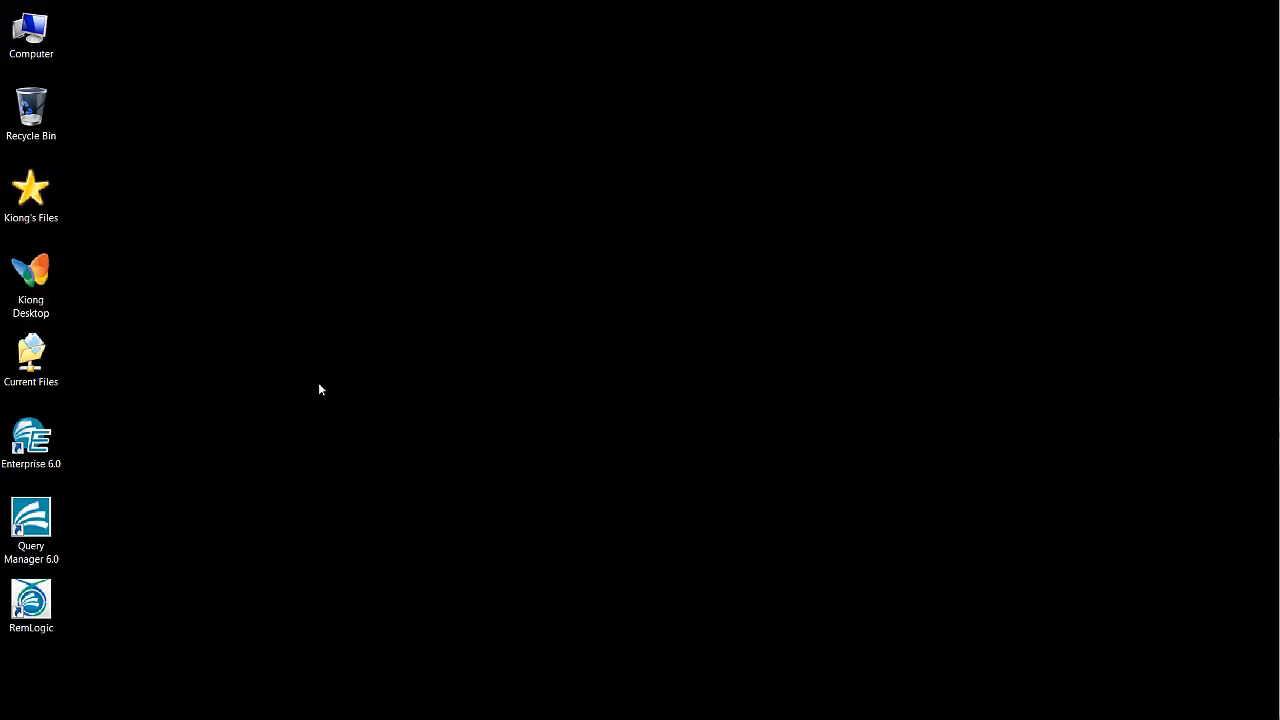
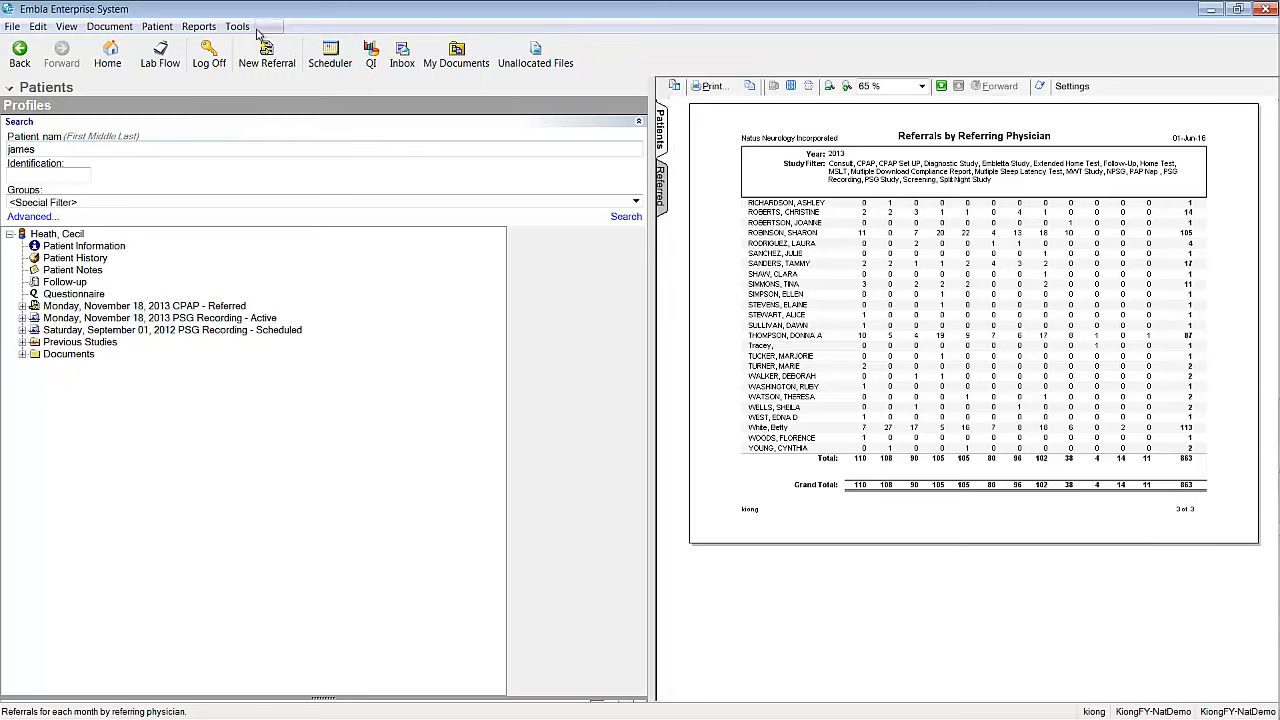
Step: Generate the Referrals by Referring Physician and Study Type report for 2013 and browse to its third page
click(207, 27)
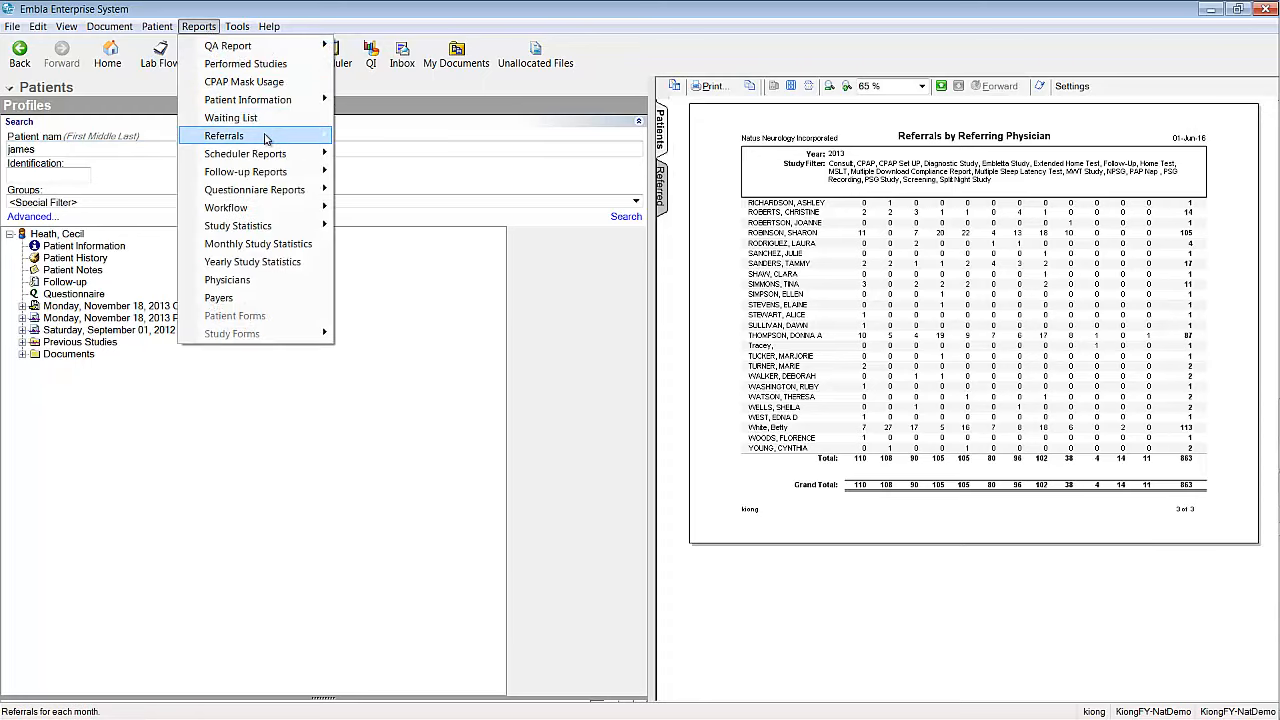
mouse_move(332, 152)
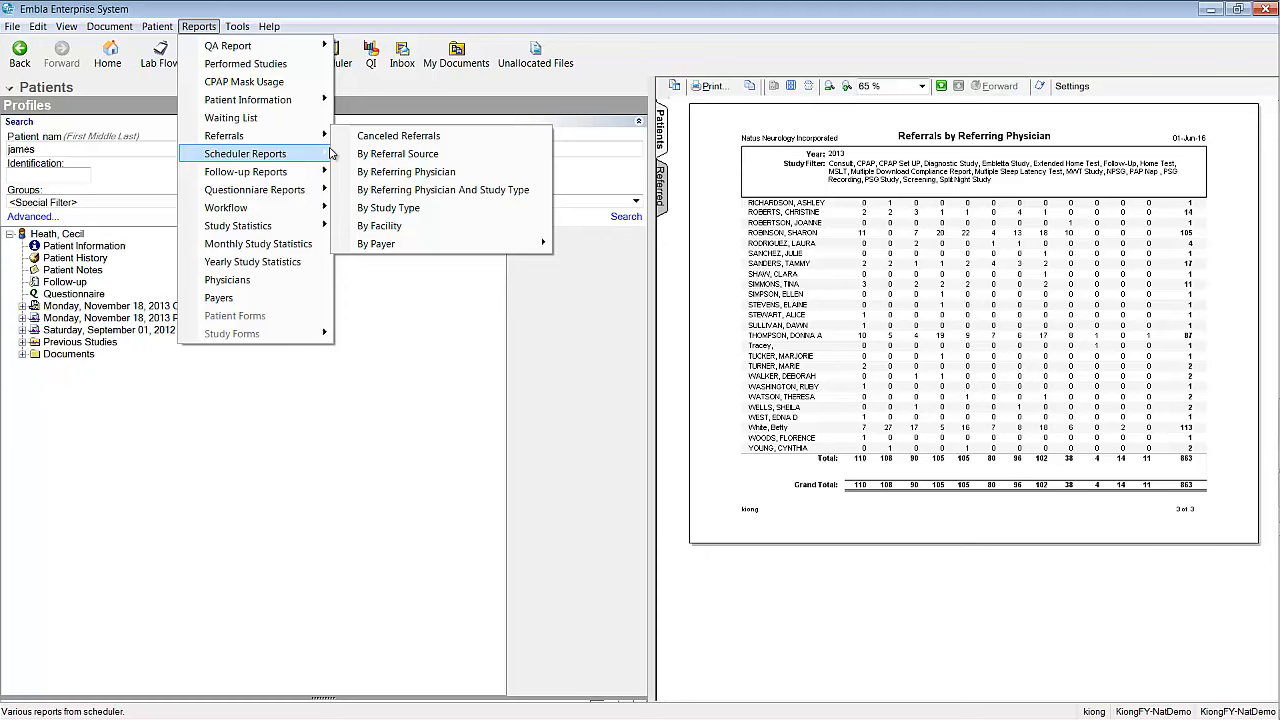
click(538, 192)
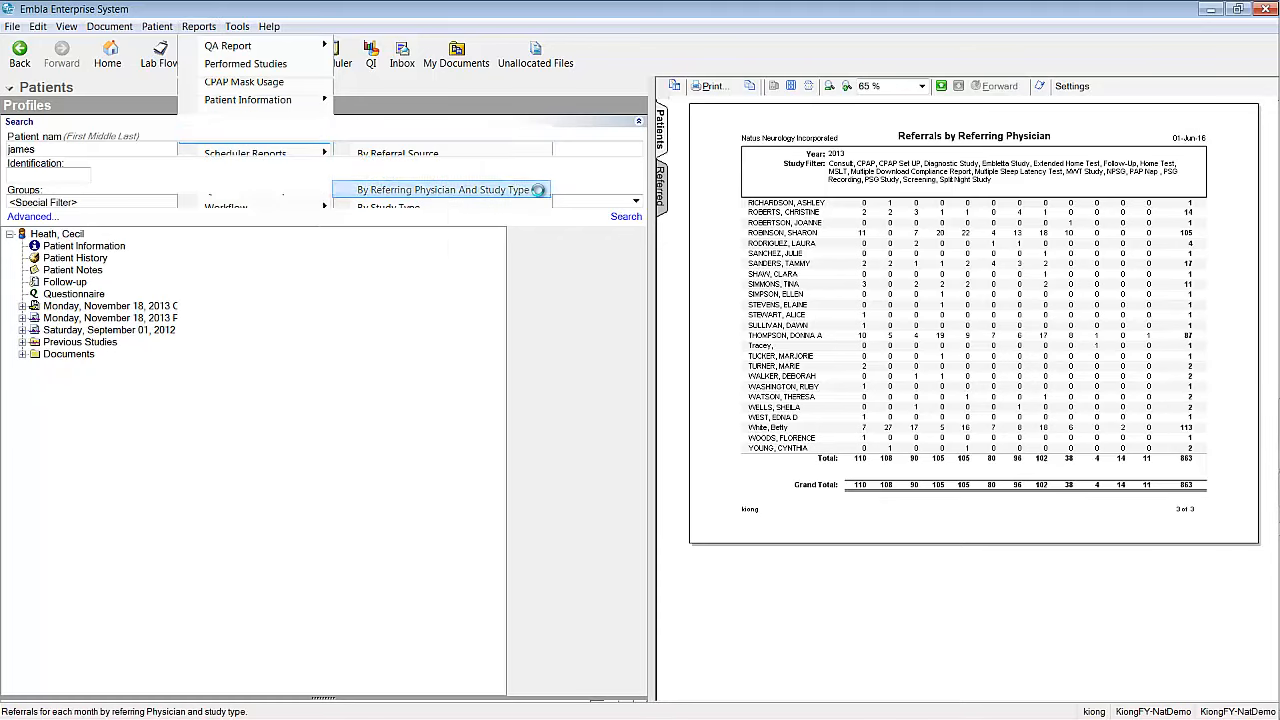
click(1068, 90)
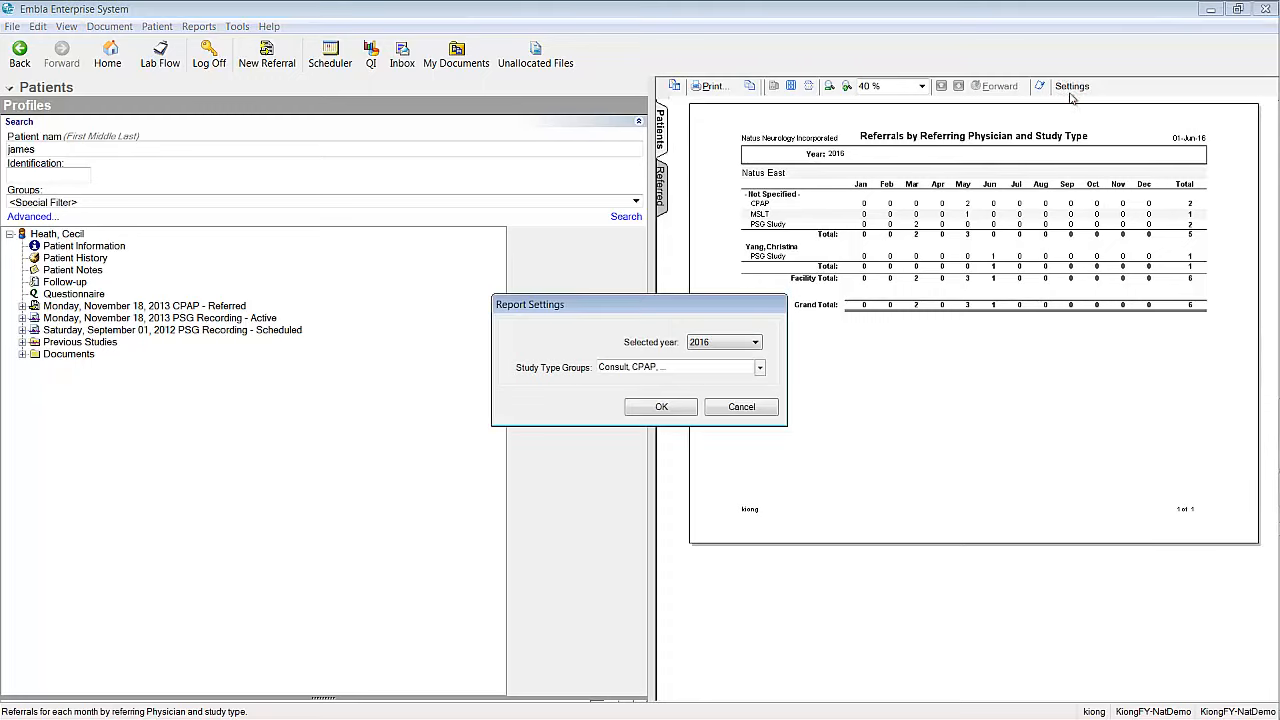
click(744, 345)
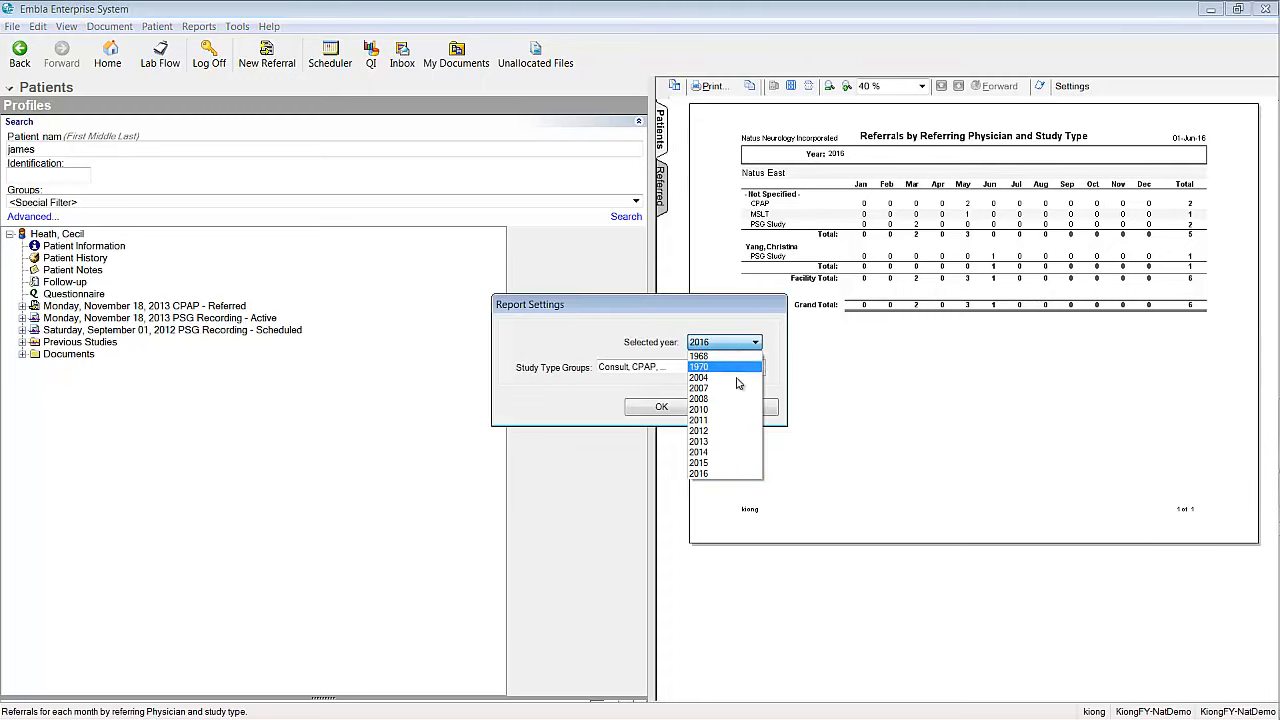
click(731, 441)
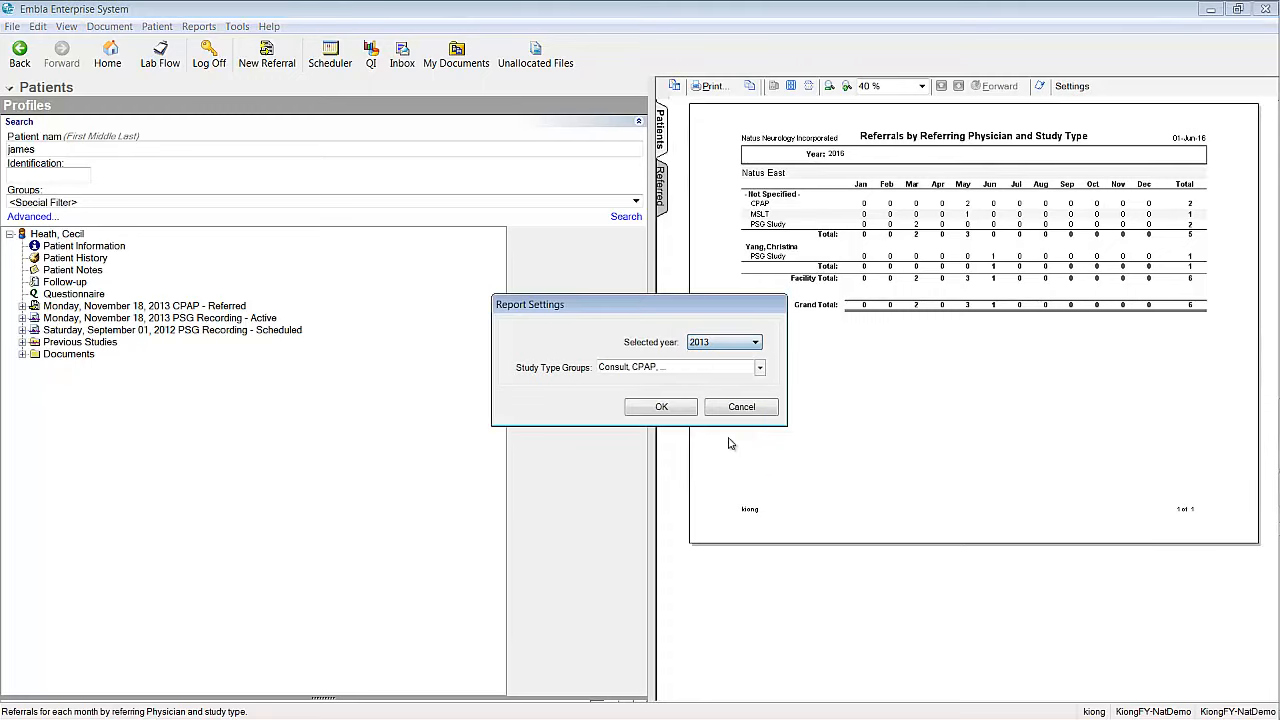
click(661, 406)
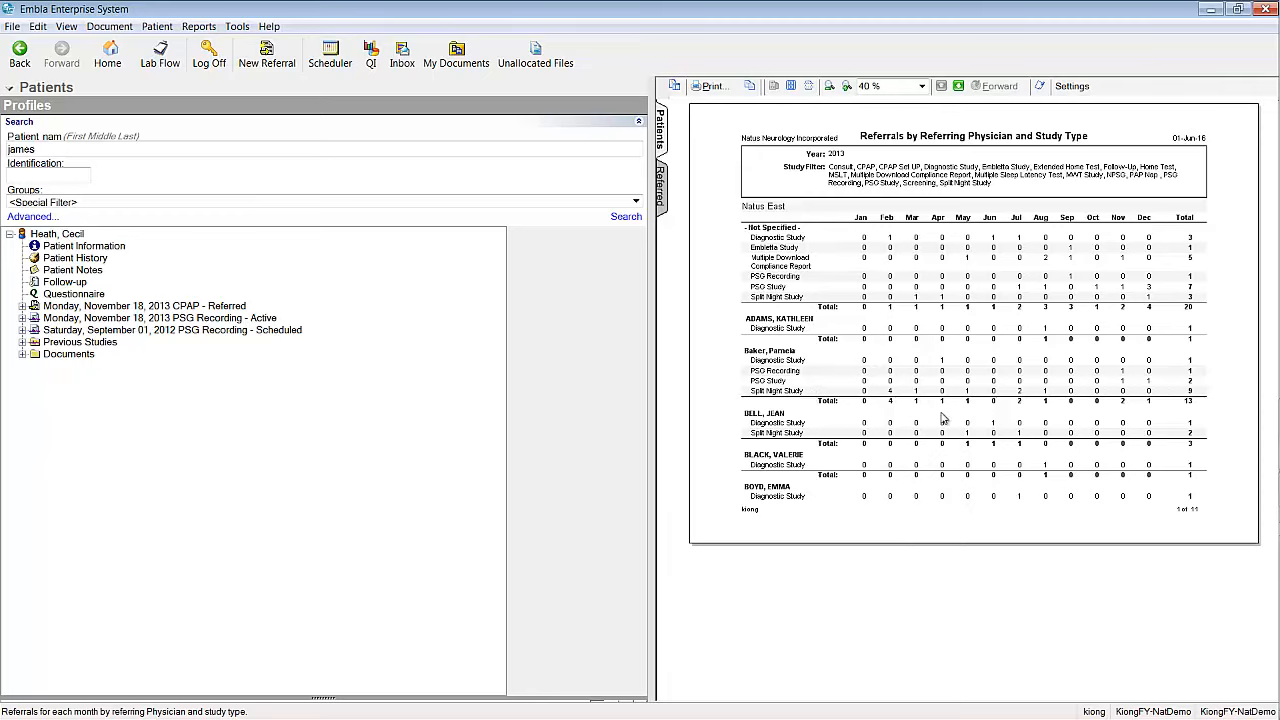
click(958, 87)
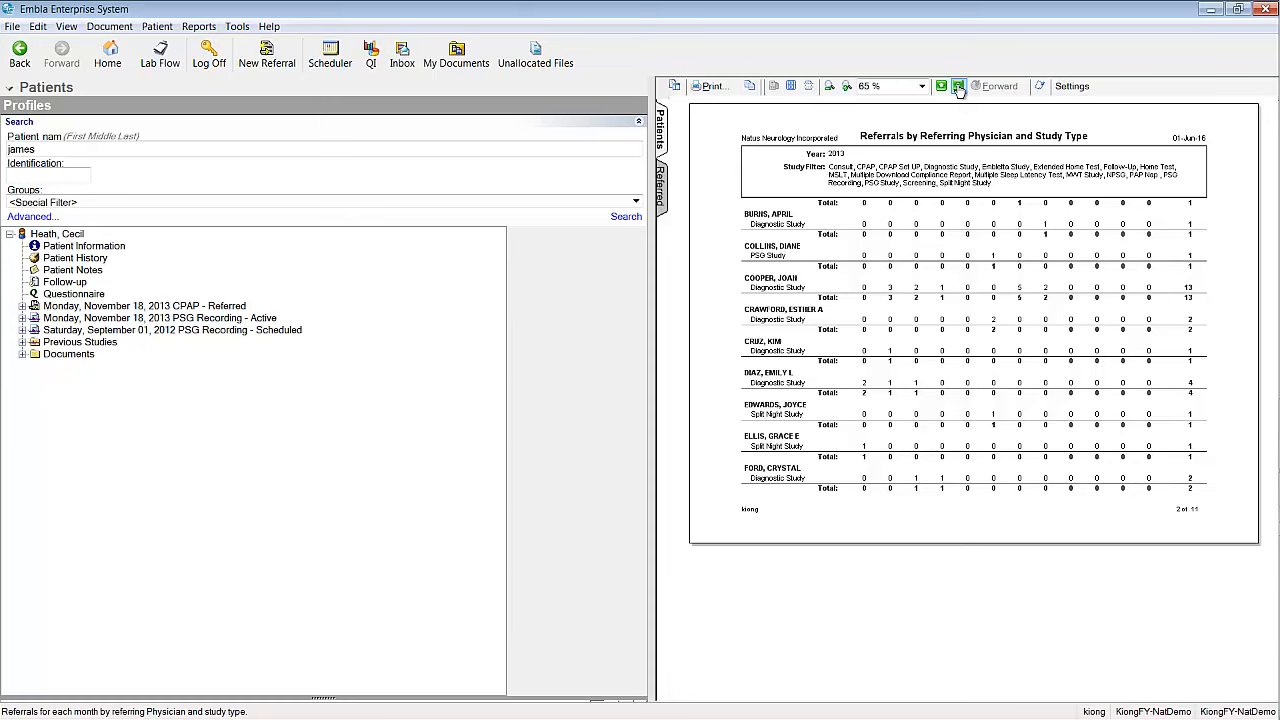
click(958, 87)
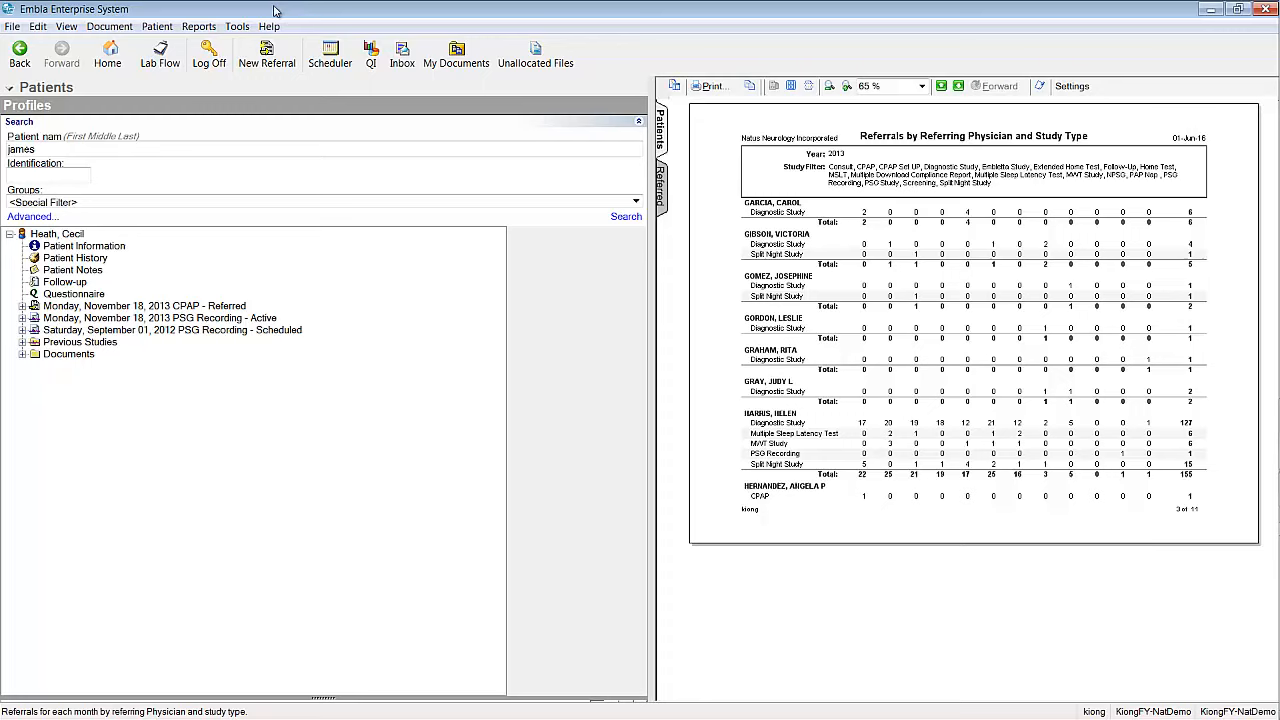
Step: Log off from the Embla Enterprise System and exit the program
click(219, 64)
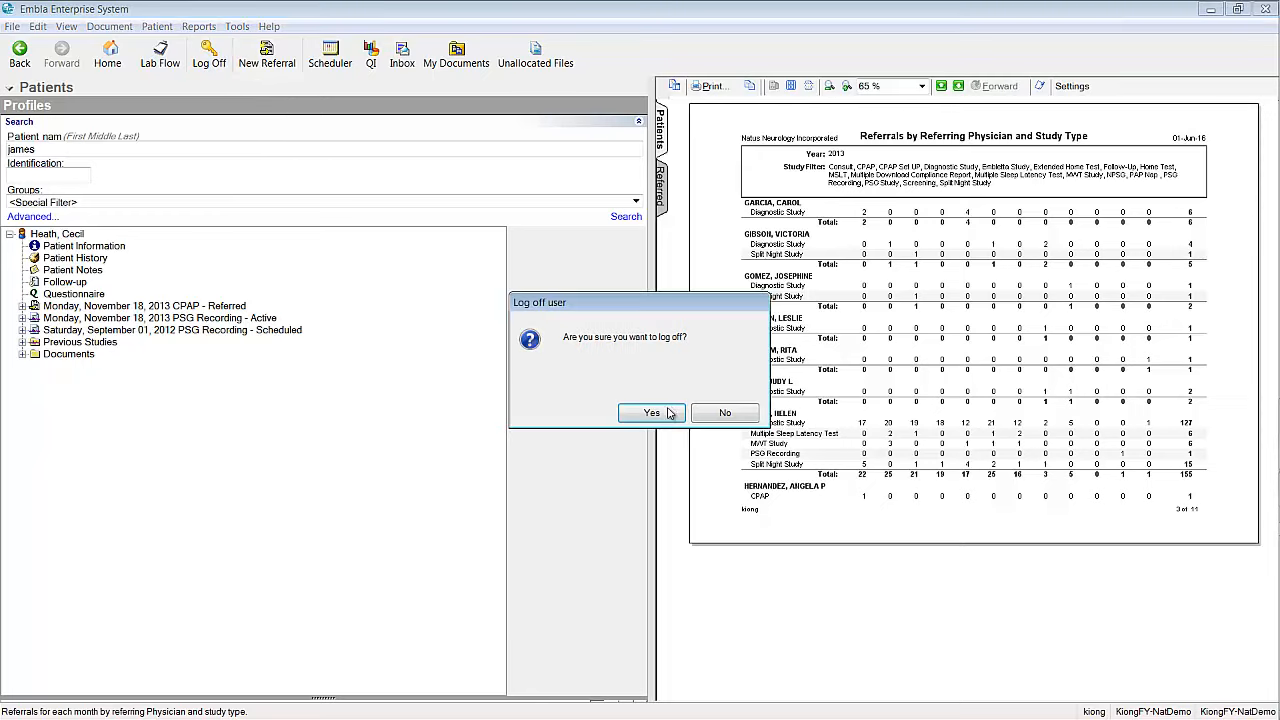
click(652, 413)
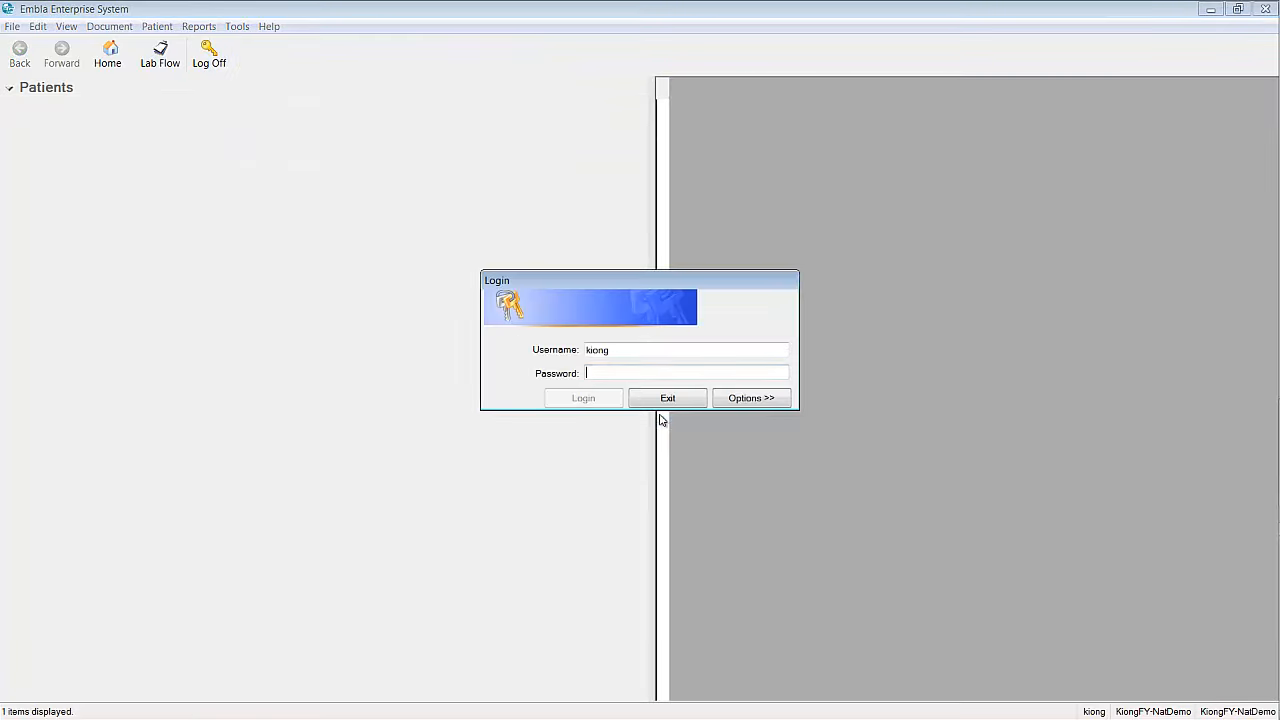
click(668, 399)
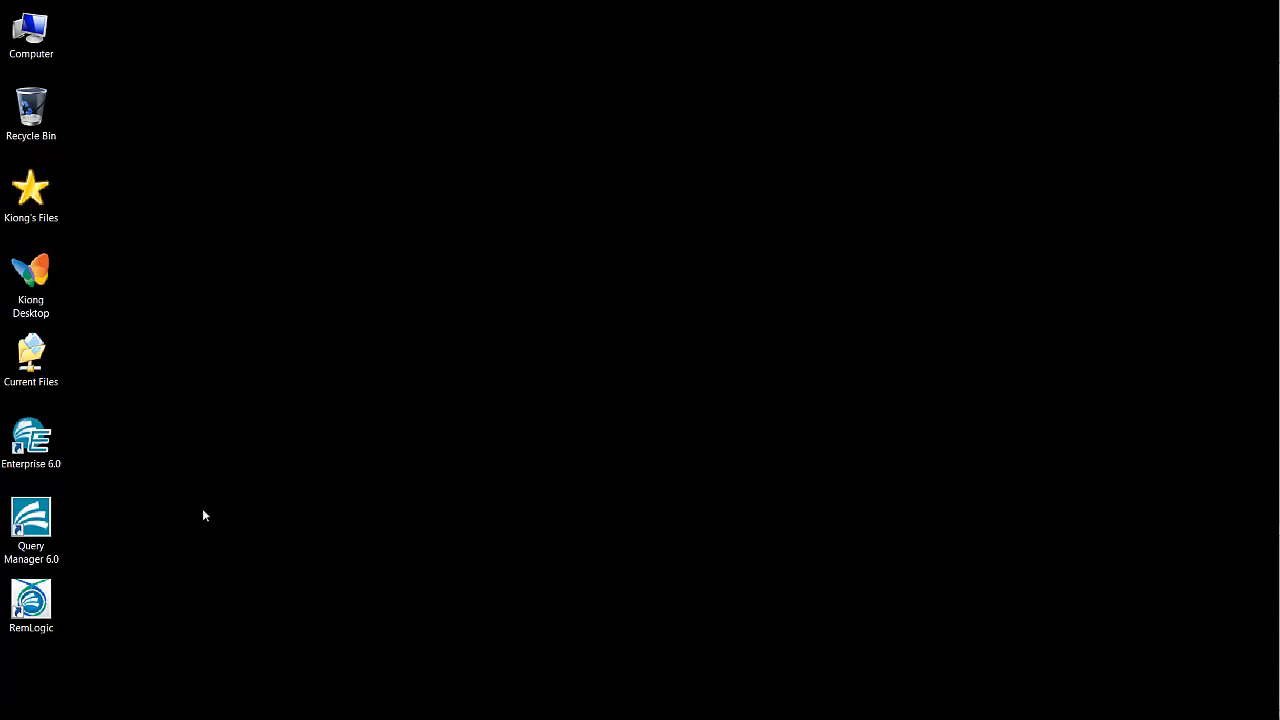
Step: Open Query Manager 6.0 and log in with the account password
double_click(47, 527)
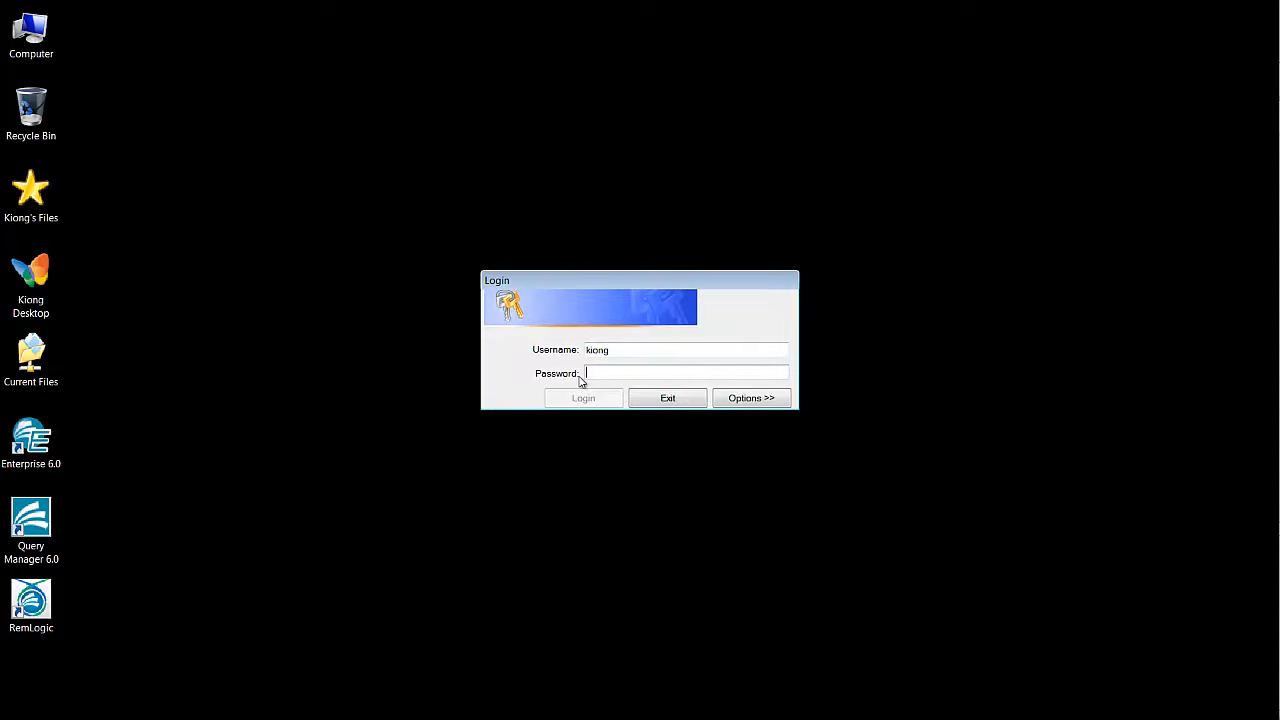
text(**)
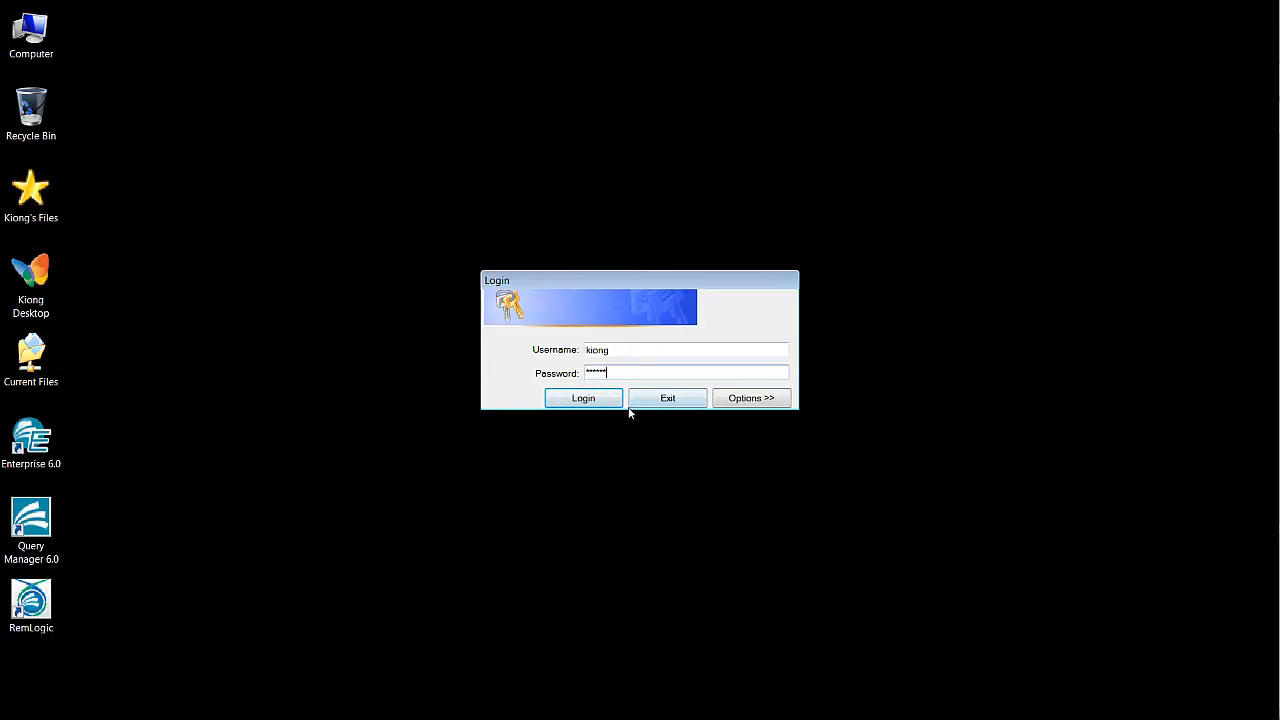
click(603, 400)
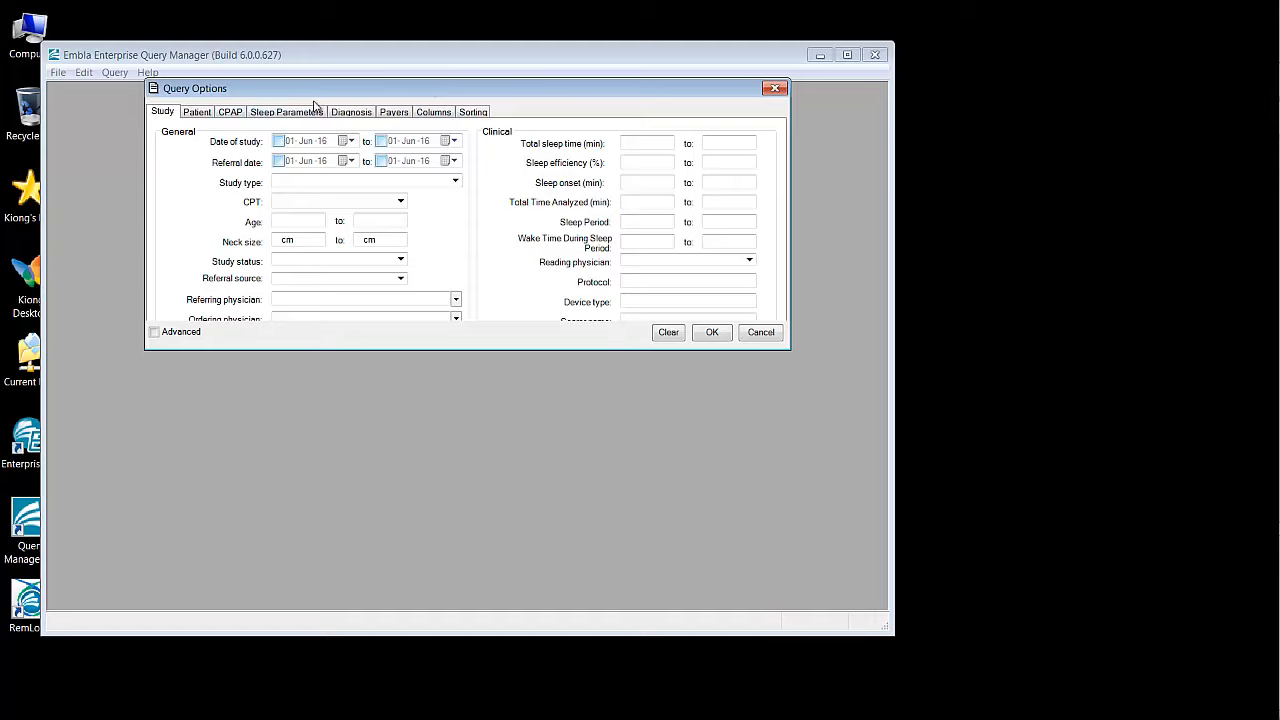
Step: Examine the patient, CPAP, sleep parameter, diagnosis, payer, column and sorting query options, returning to the study criteria
click(199, 114)
click(229, 112)
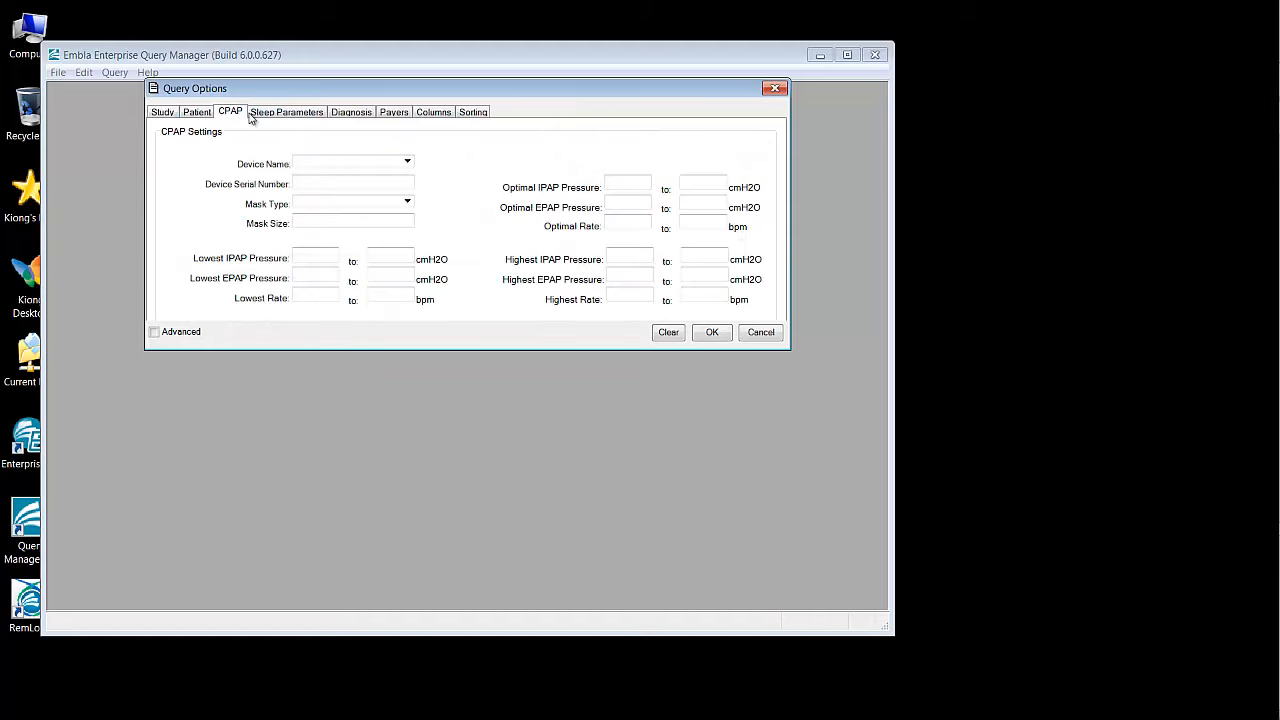
click(265, 113)
click(343, 114)
click(393, 114)
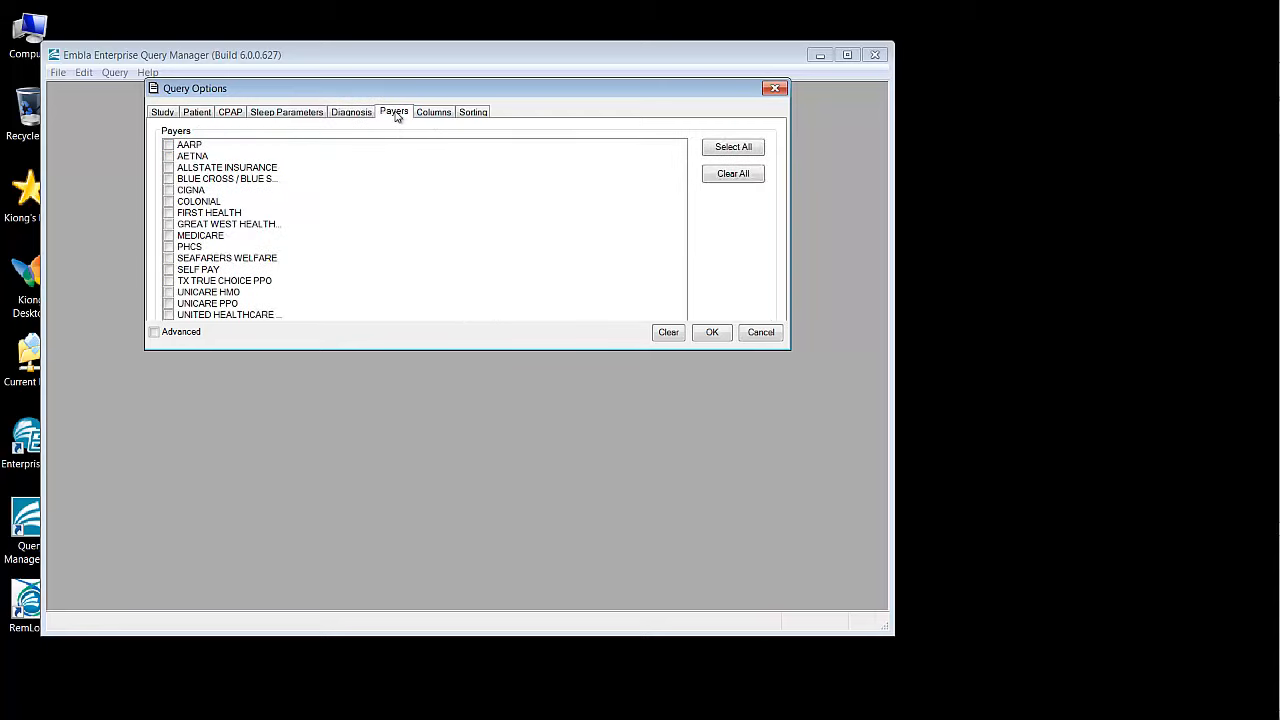
click(436, 116)
click(470, 114)
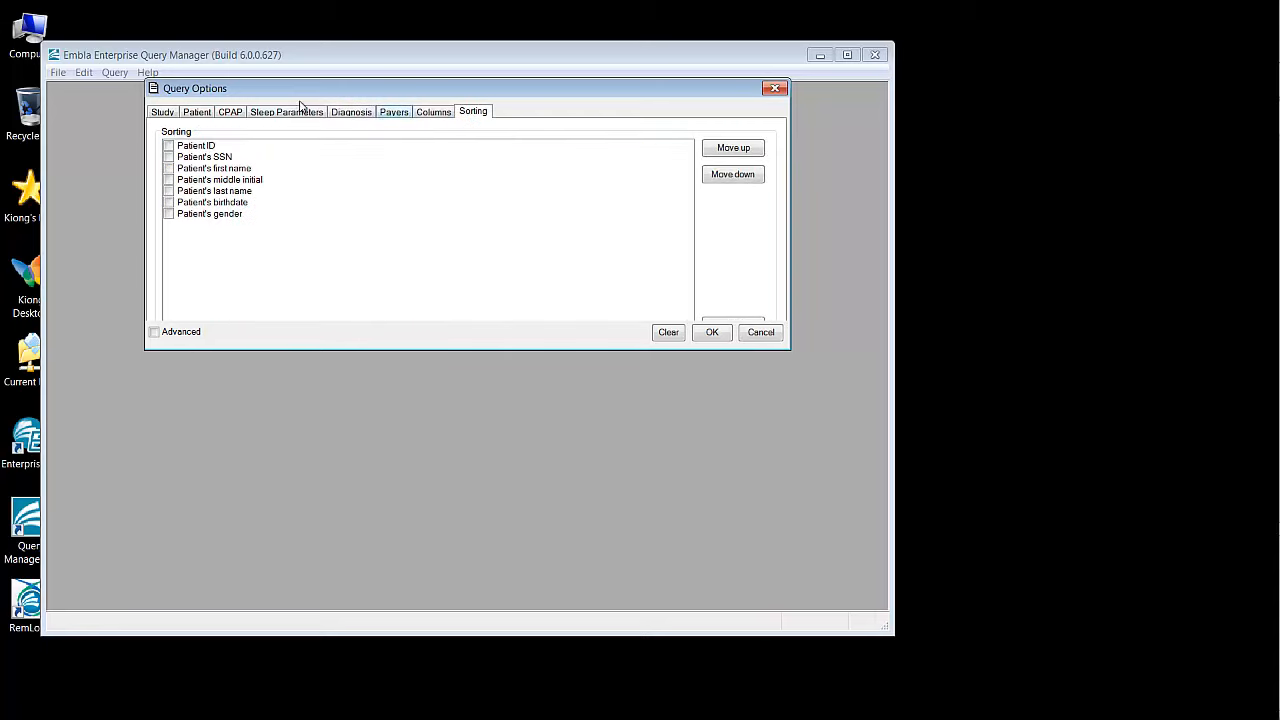
click(173, 116)
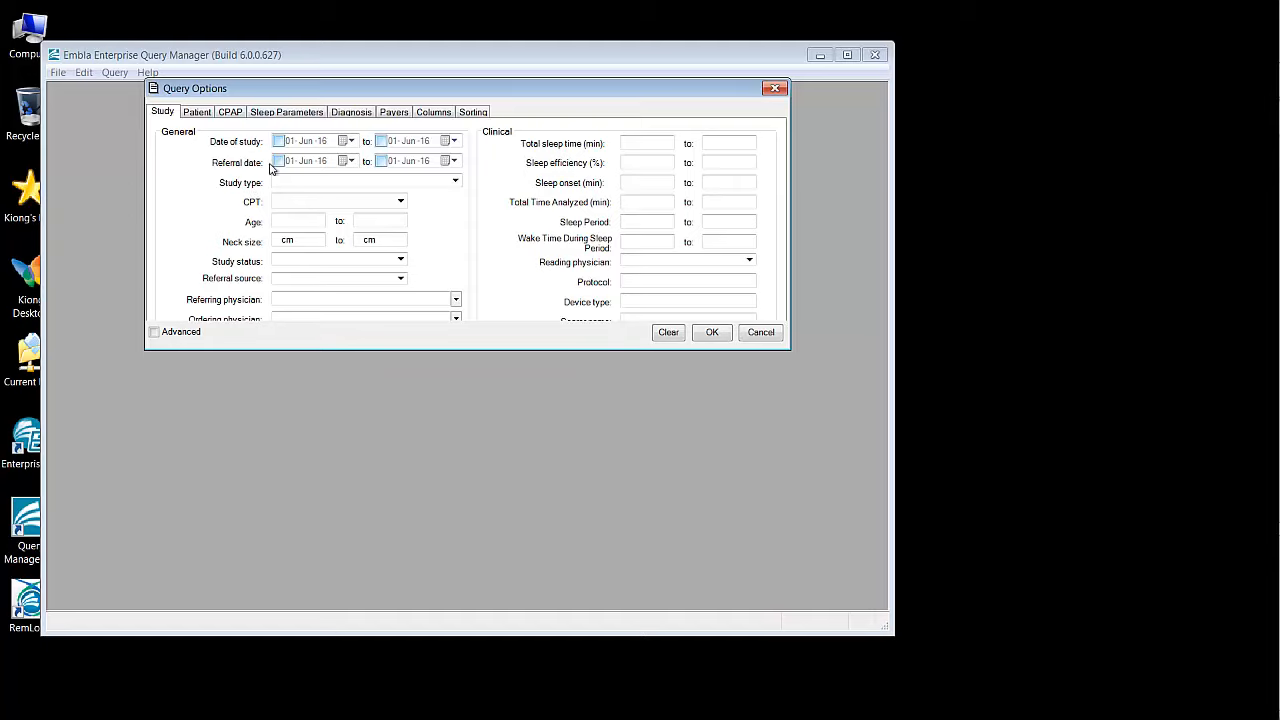
Step: Set the start of the date of study range to 01-Jan-13
click(352, 142)
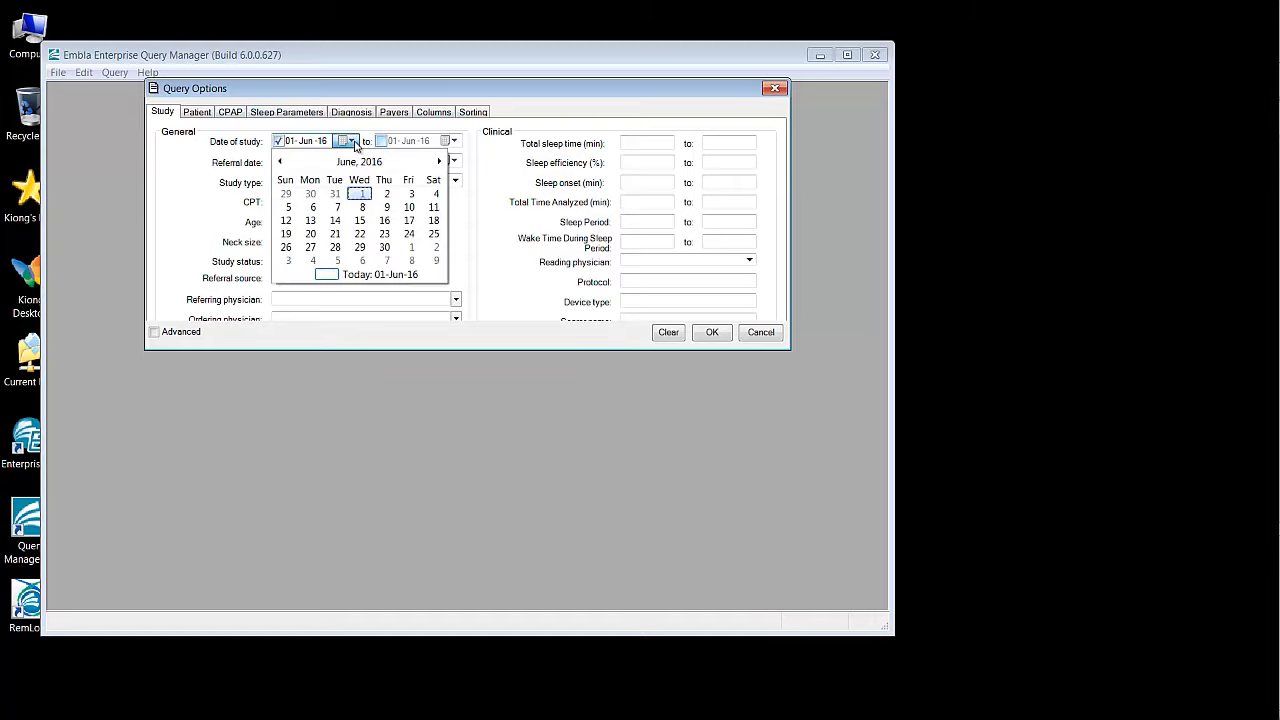
click(359, 162)
click(279, 161)
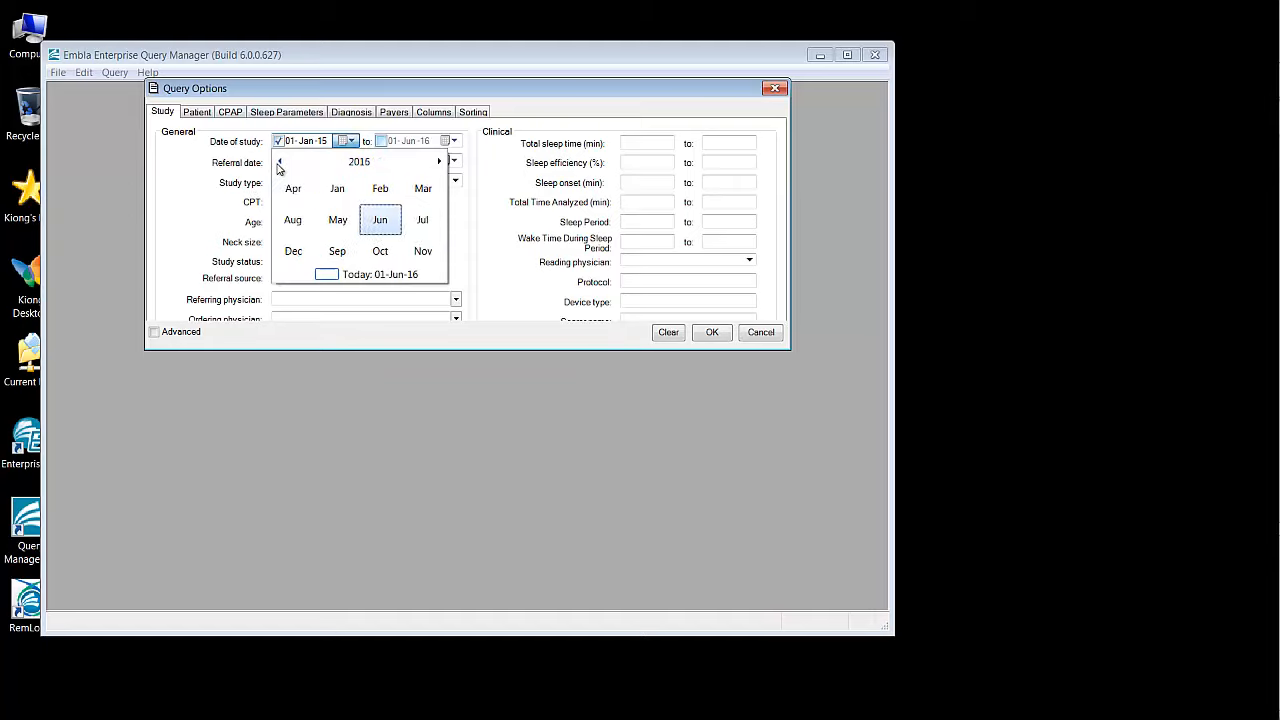
click(279, 161)
click(279, 163)
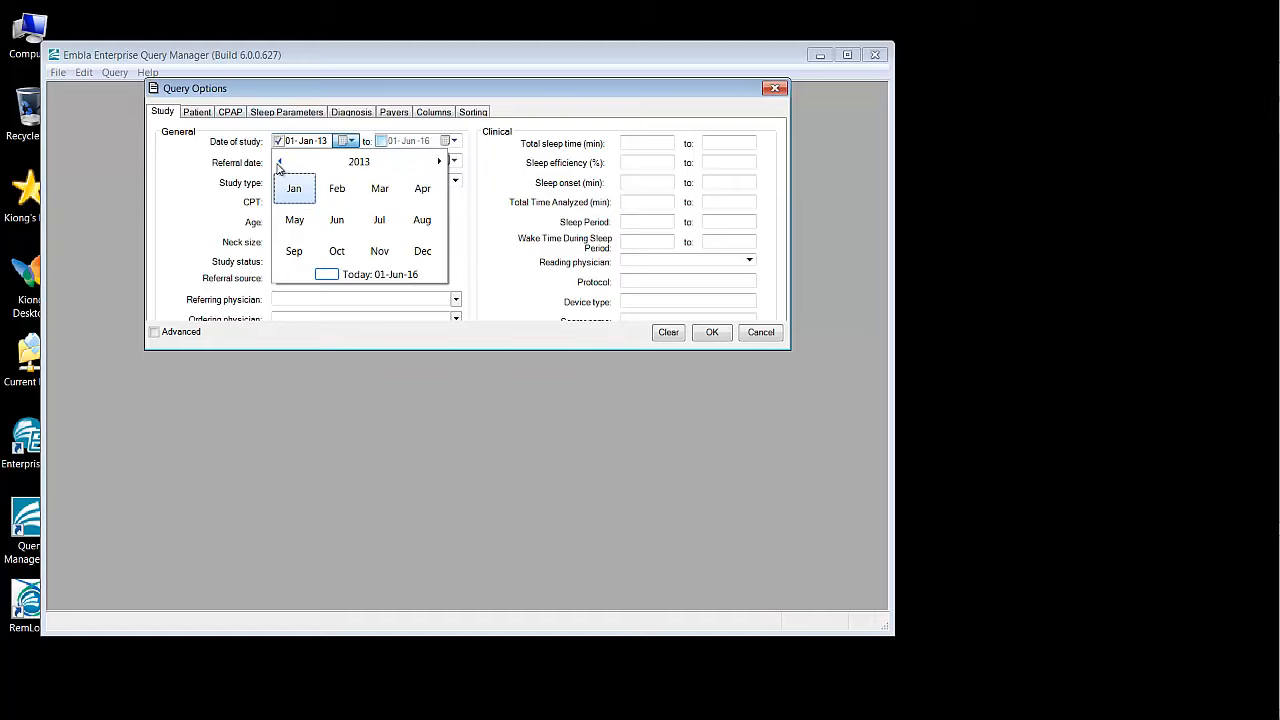
click(294, 188)
click(335, 194)
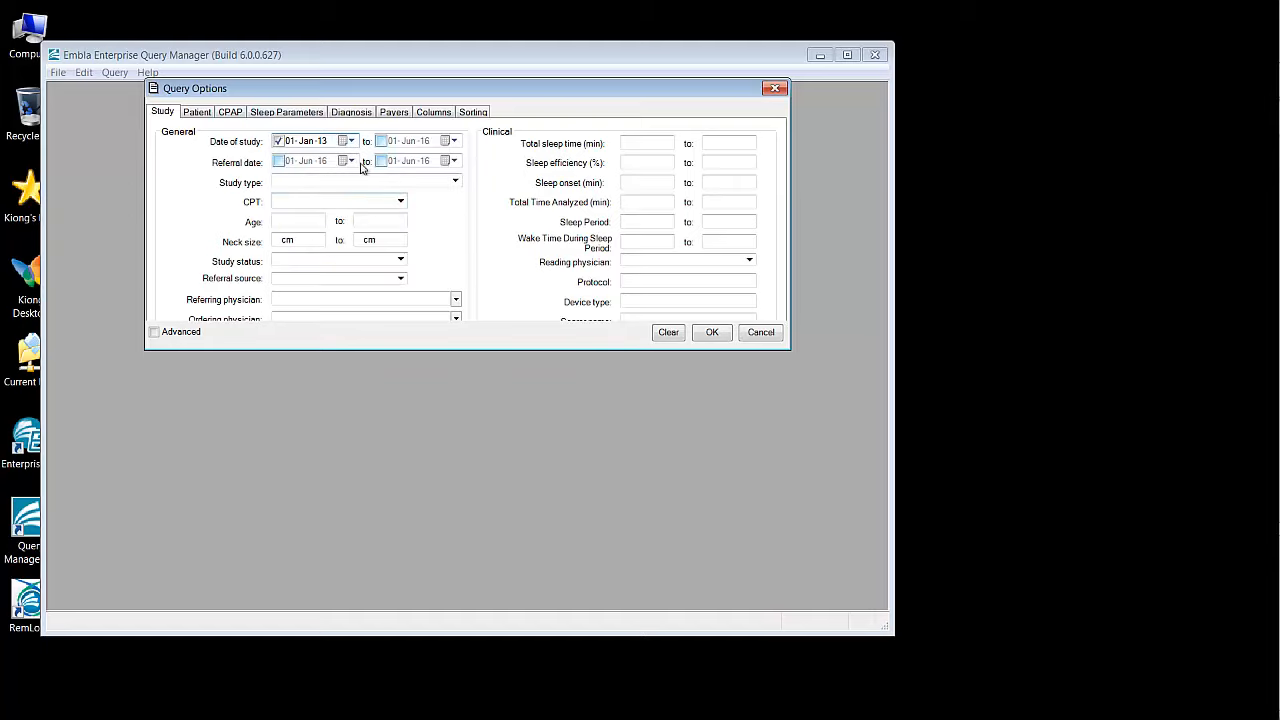
Step: Set the end of the date of study range to 31-Dec-14
click(455, 142)
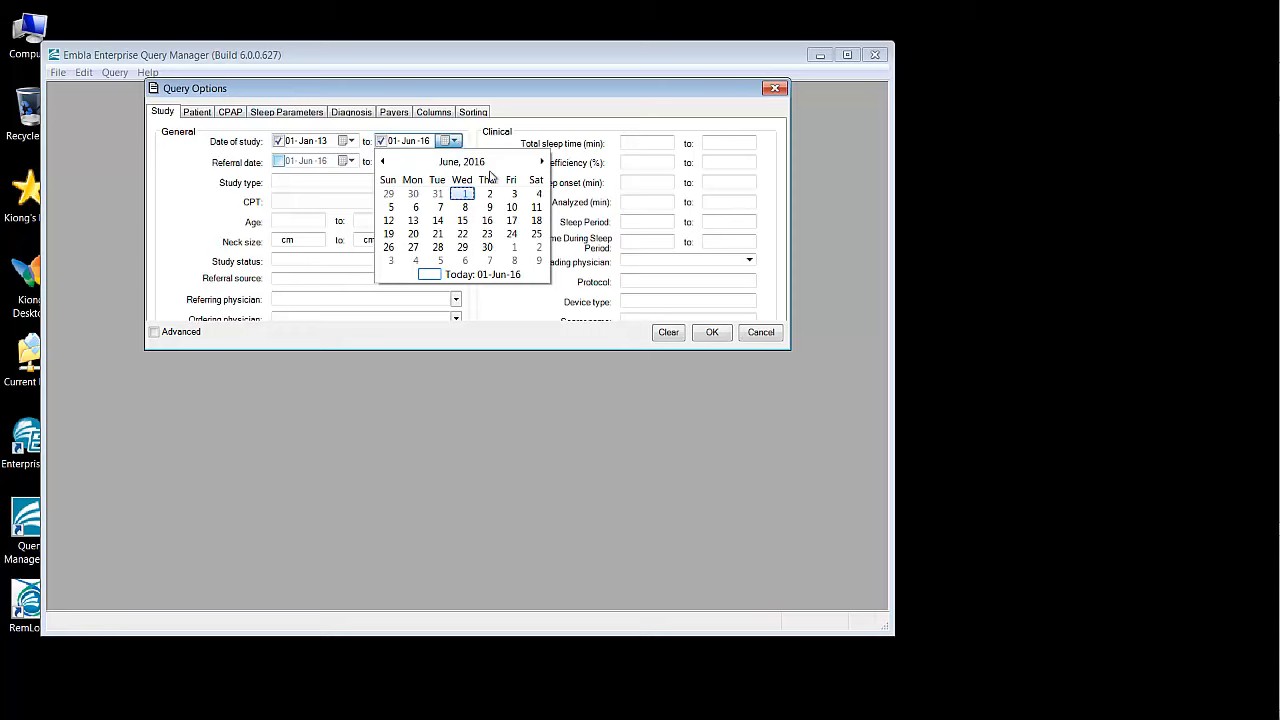
click(382, 162)
click(382, 162)
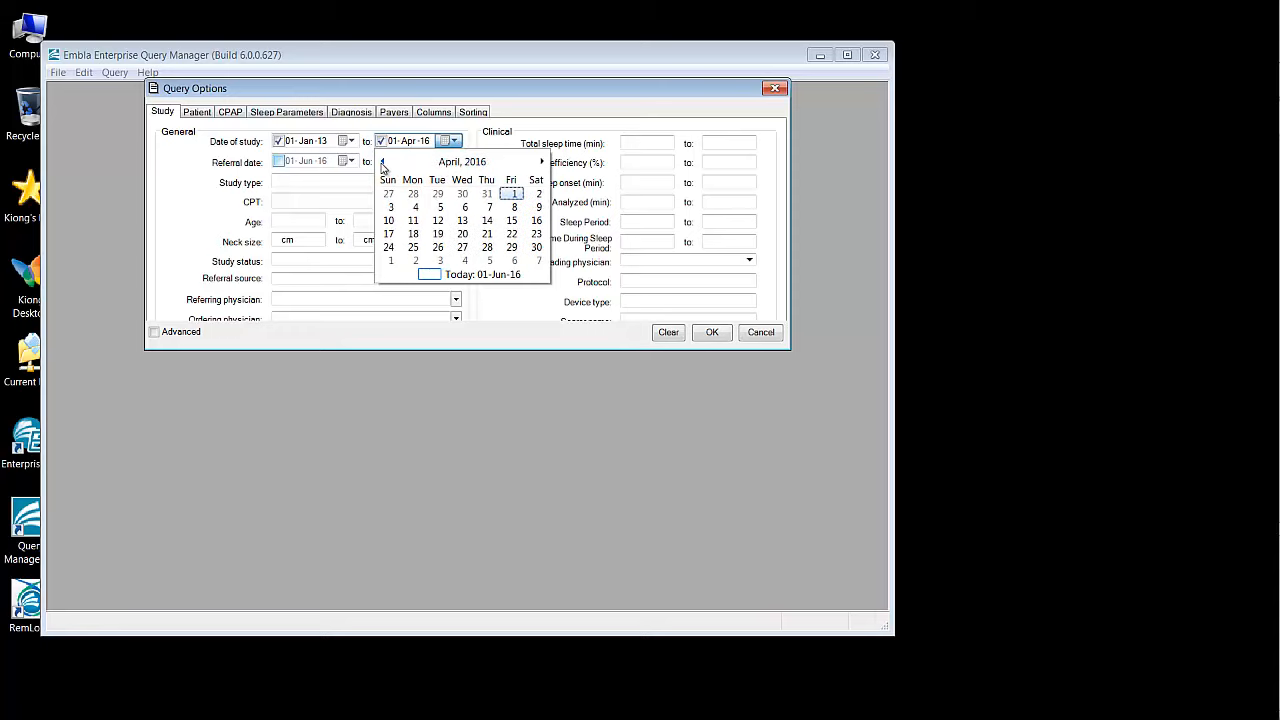
click(382, 162)
click(382, 162)
click(382, 162)
click(382, 162)
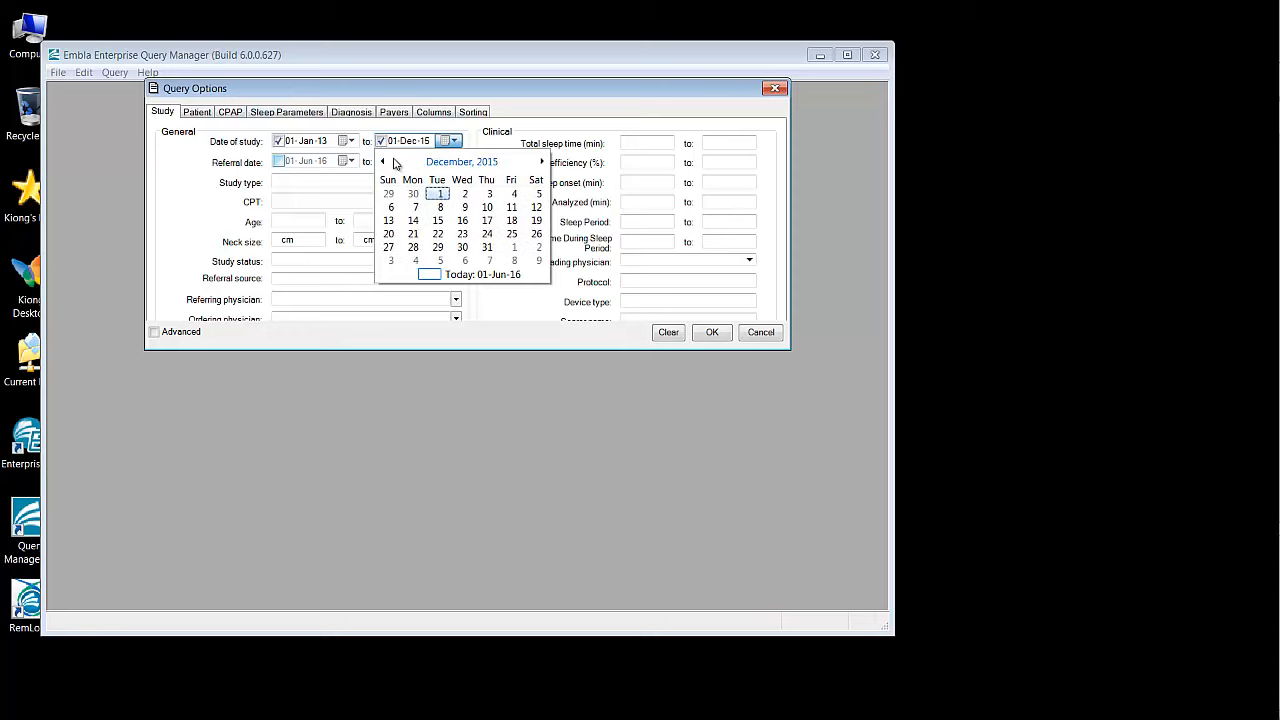
click(430, 161)
click(382, 162)
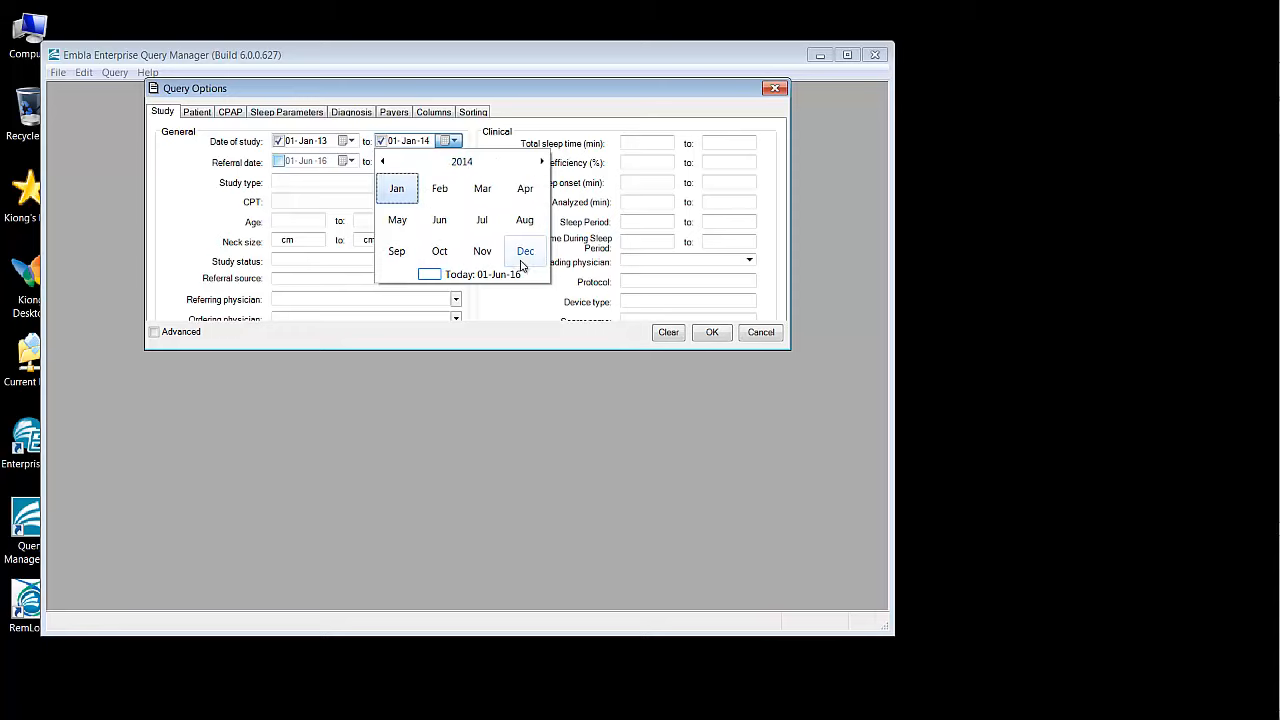
click(504, 251)
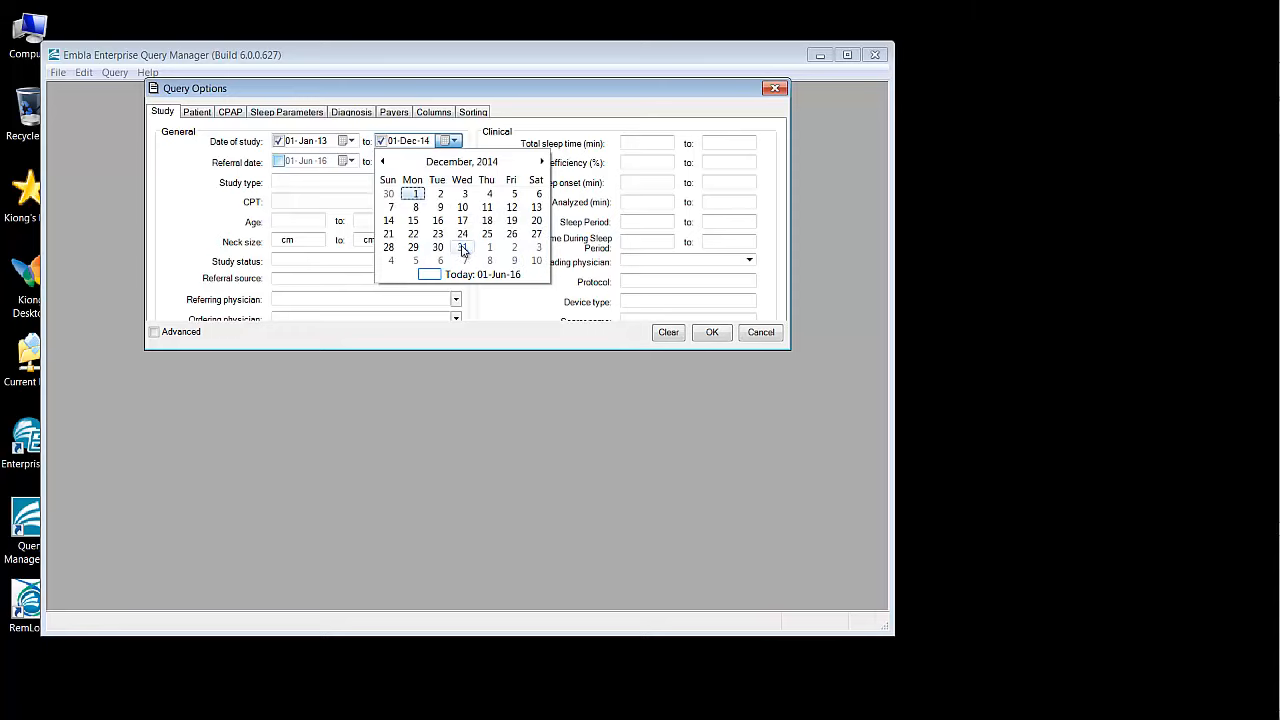
click(462, 248)
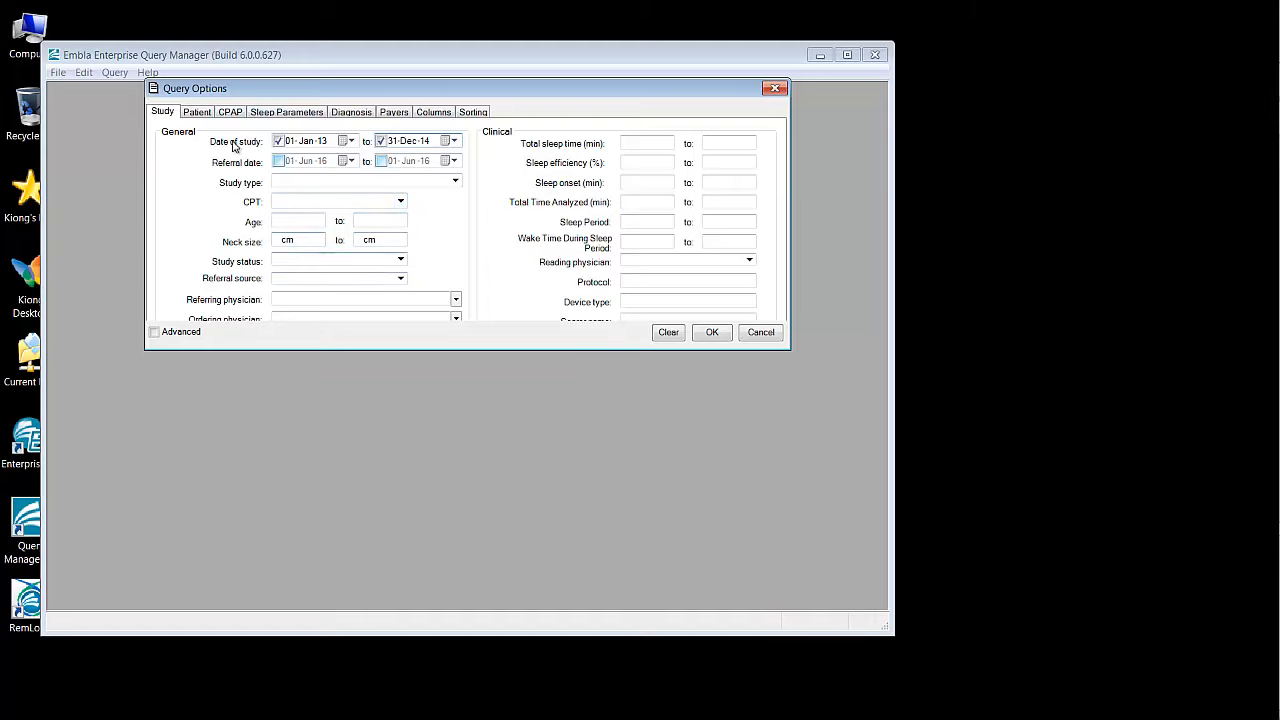
Step: Restrict the patient gender criteria to Male by excluding Female and Undisclosed
click(203, 116)
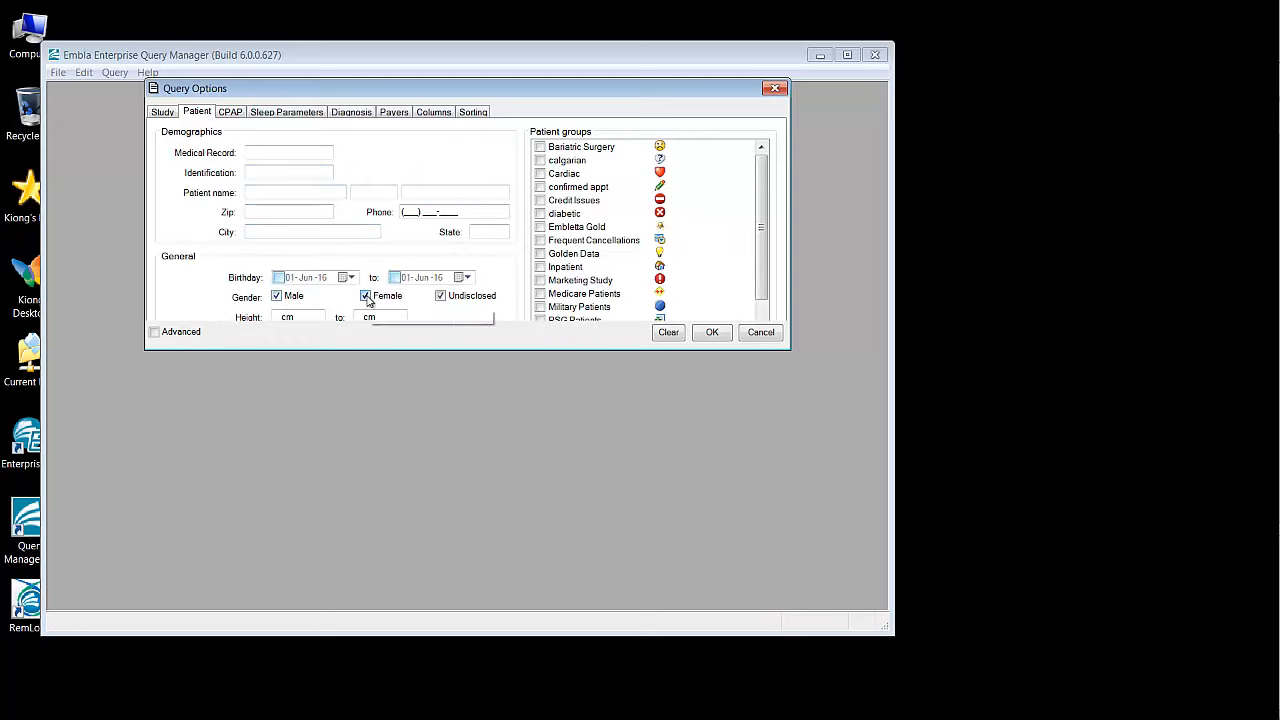
click(367, 298)
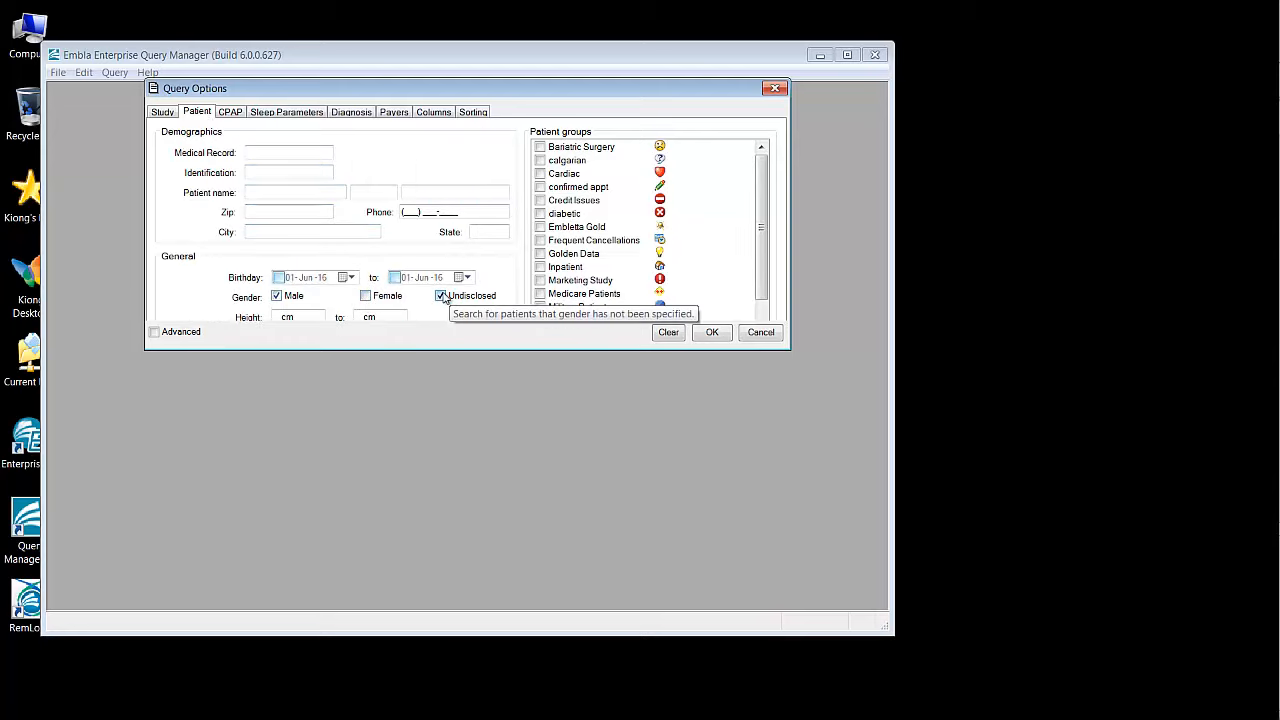
click(441, 296)
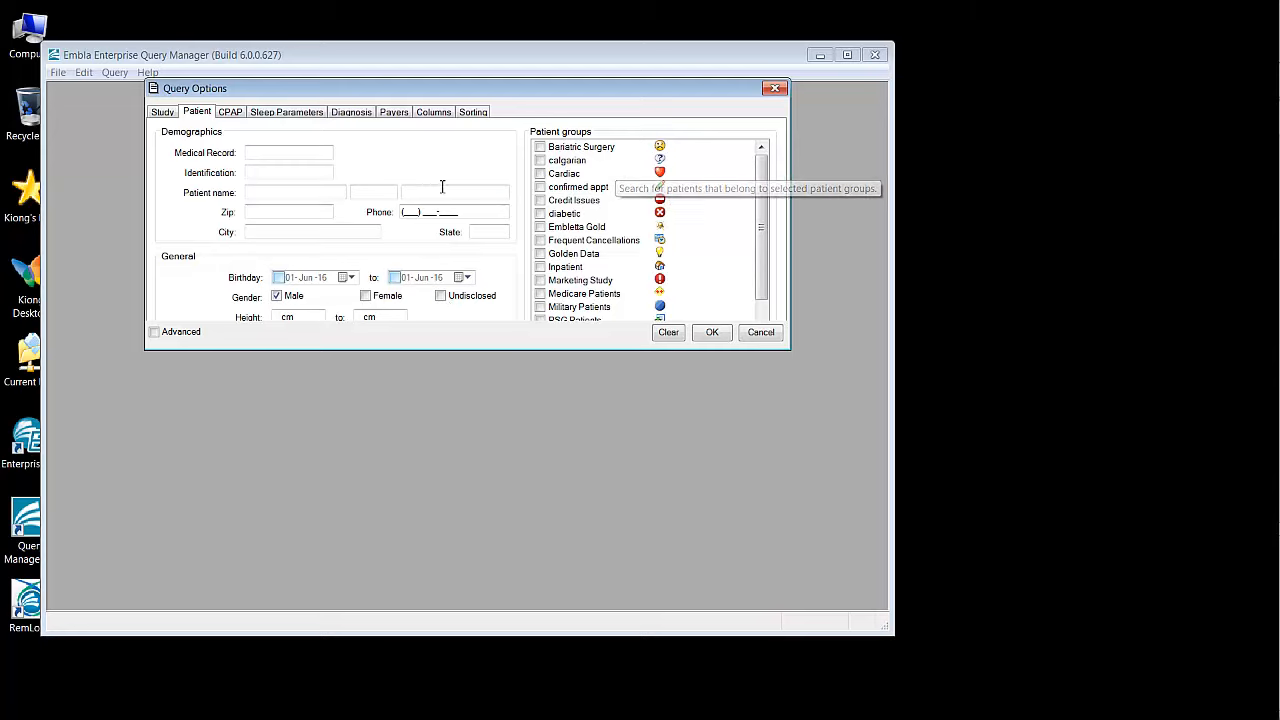
Step: Review the CPAP, sleep parameter, diagnosis and payer query options
click(231, 113)
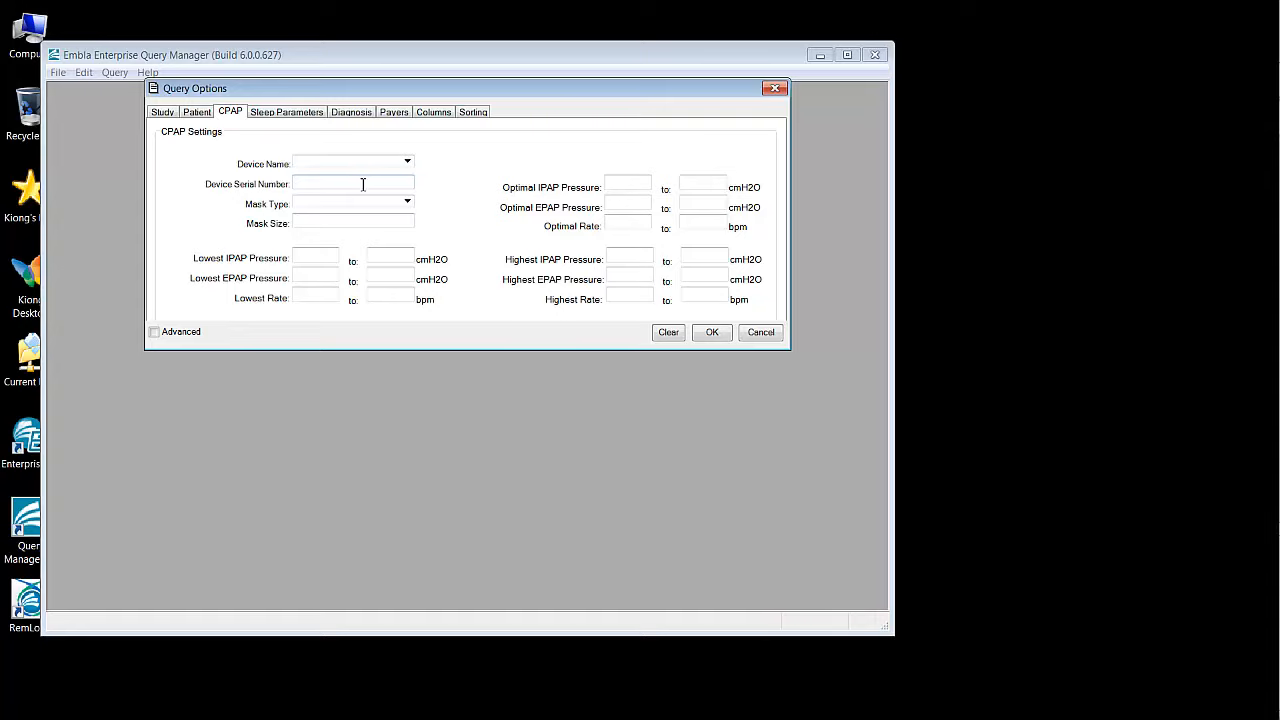
click(295, 115)
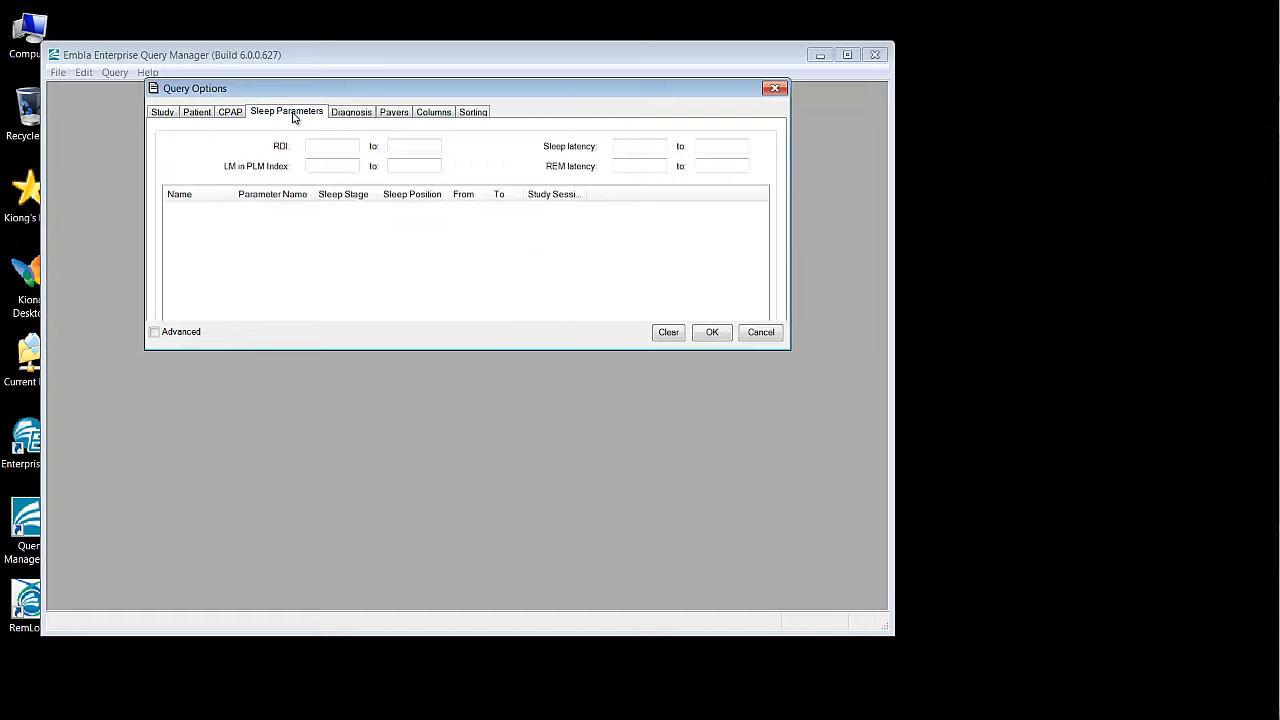
click(352, 115)
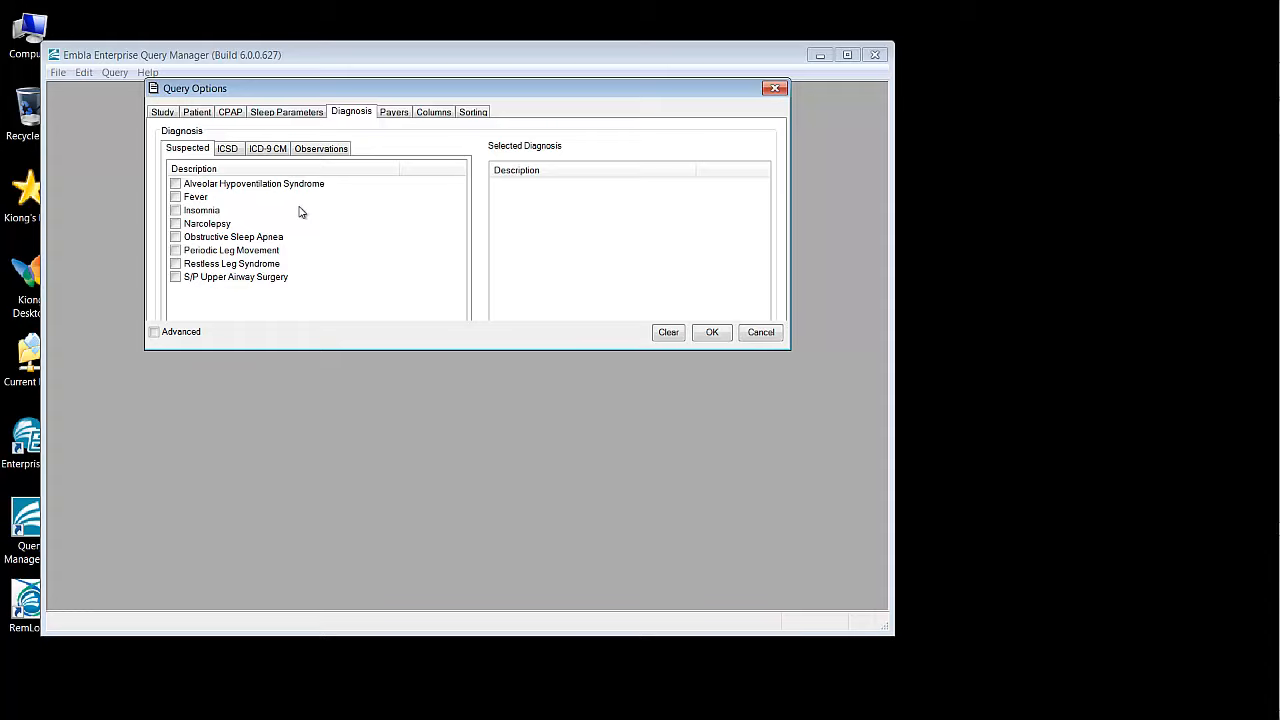
click(393, 113)
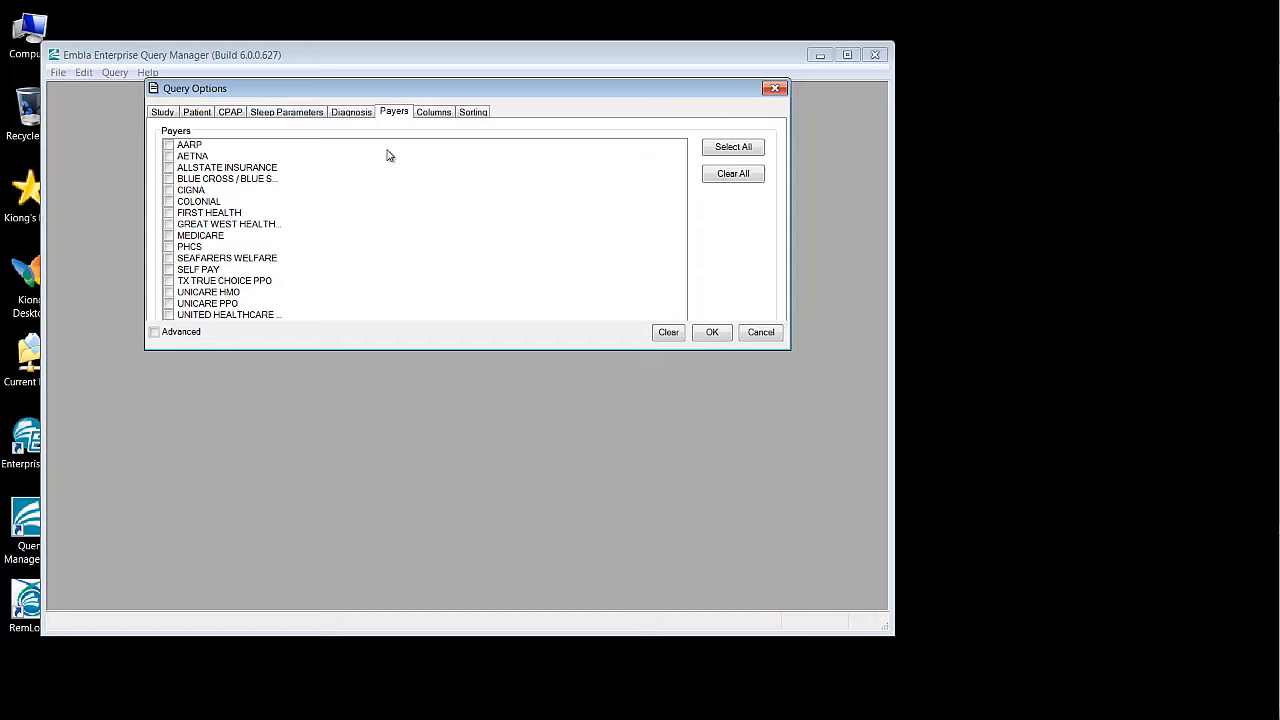
Step: Start adding a custom result column named AHI based on the AHI sleep parameter
click(432, 113)
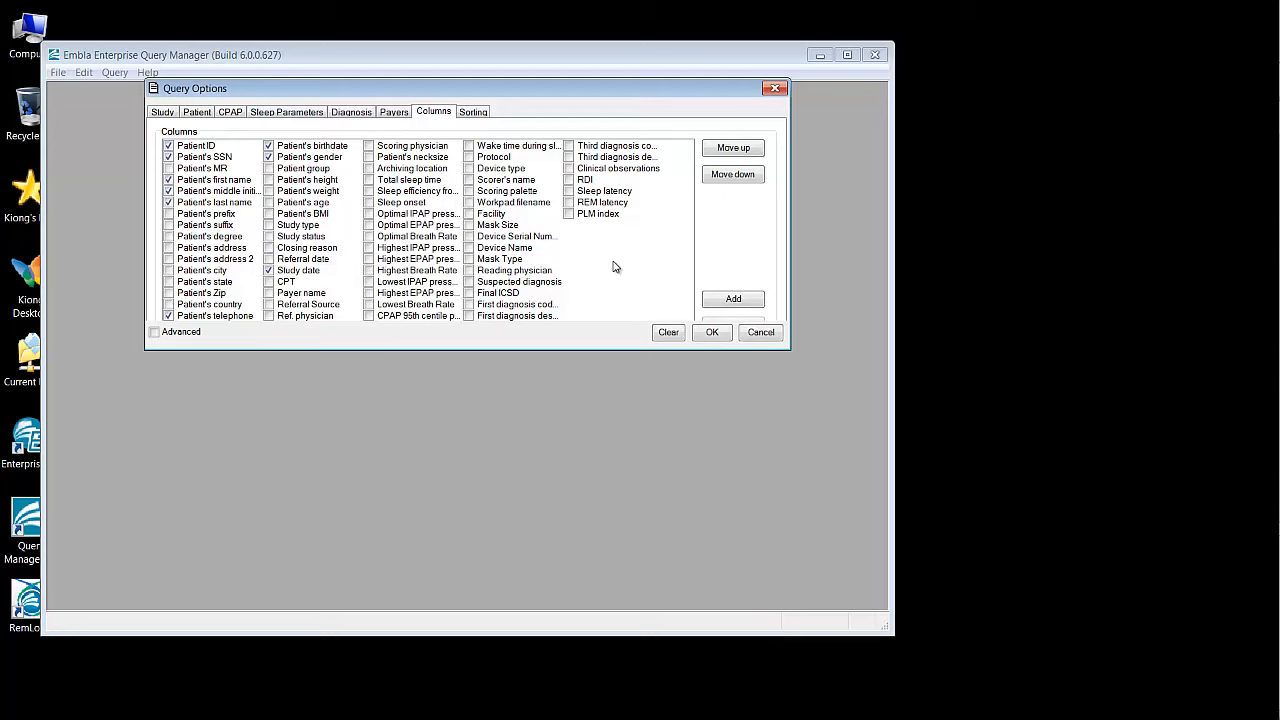
click(729, 302)
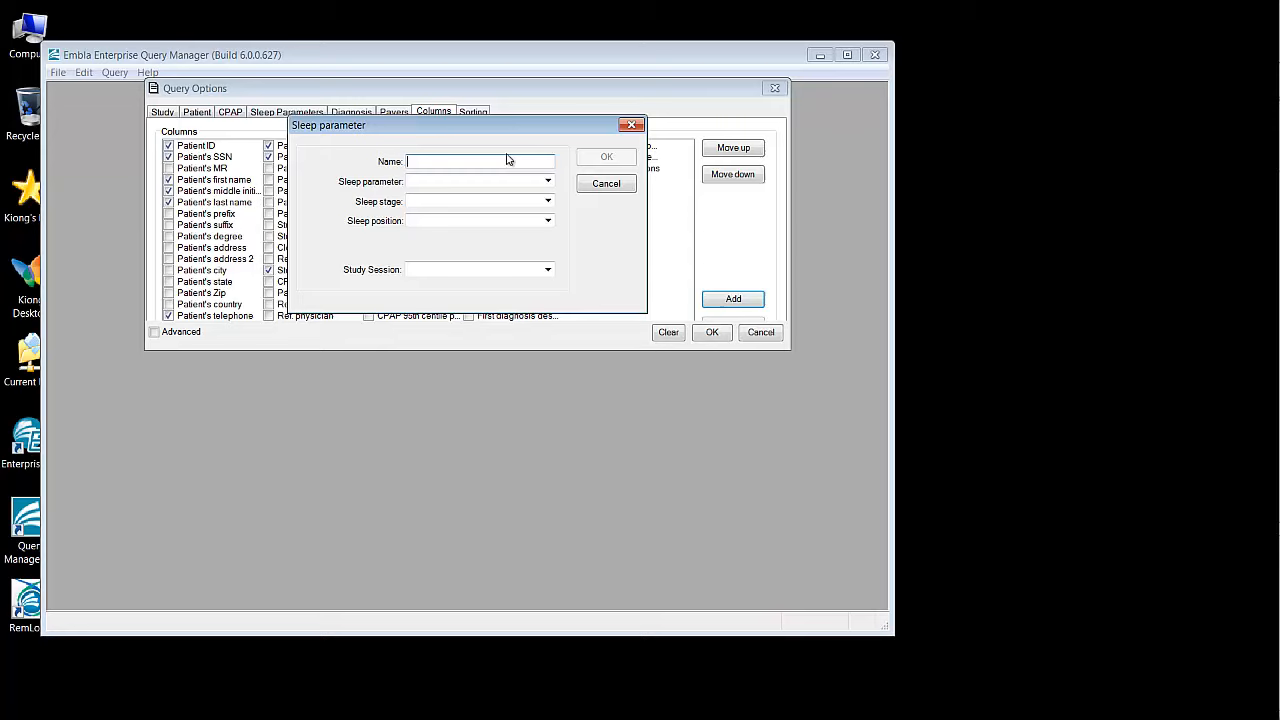
text(AHI)
click(547, 183)
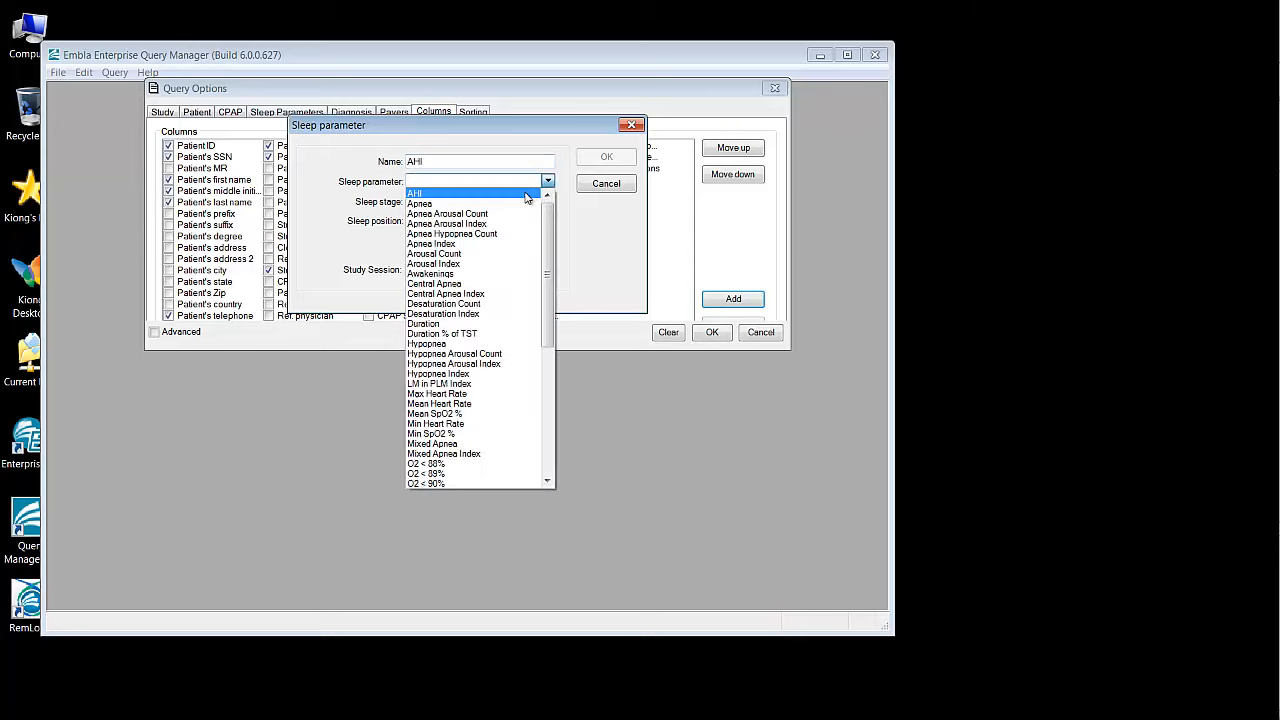
mouse_move(547, 205)
mouse_down()
mouse_move(563, 354)
mouse_move(560, 215)
mouse_up()
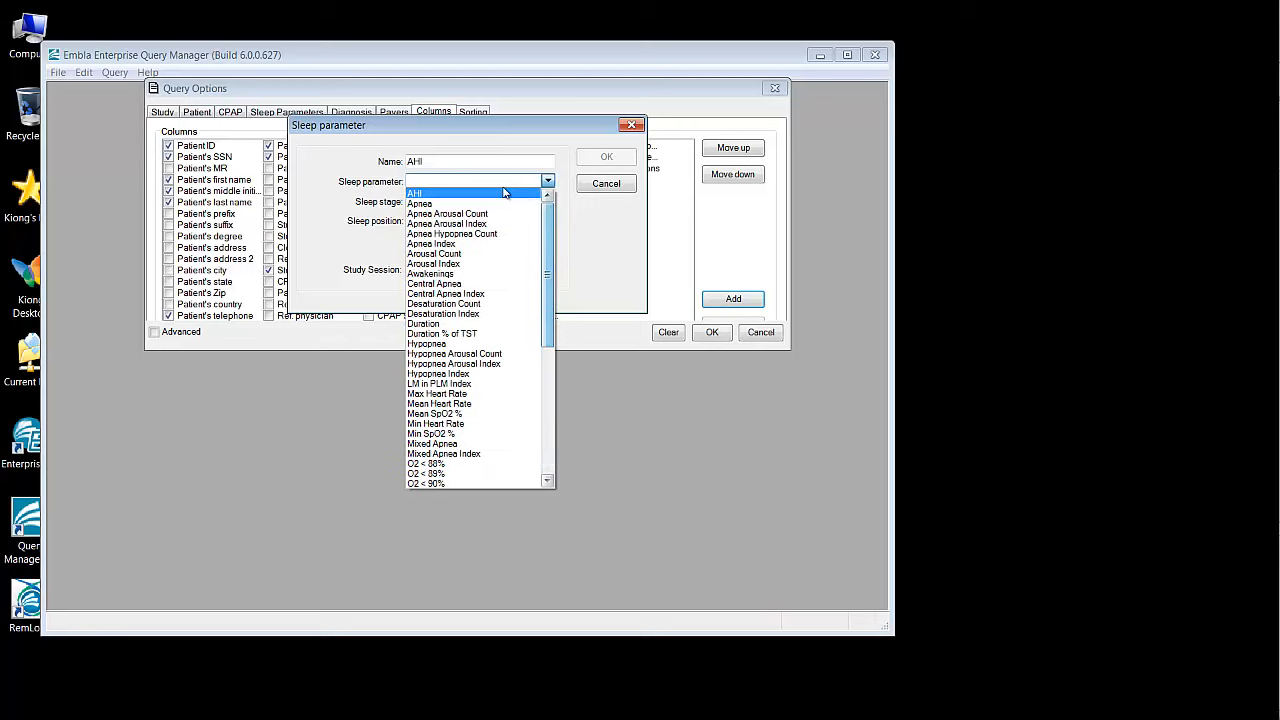
click(505, 192)
click(530, 186)
click(535, 197)
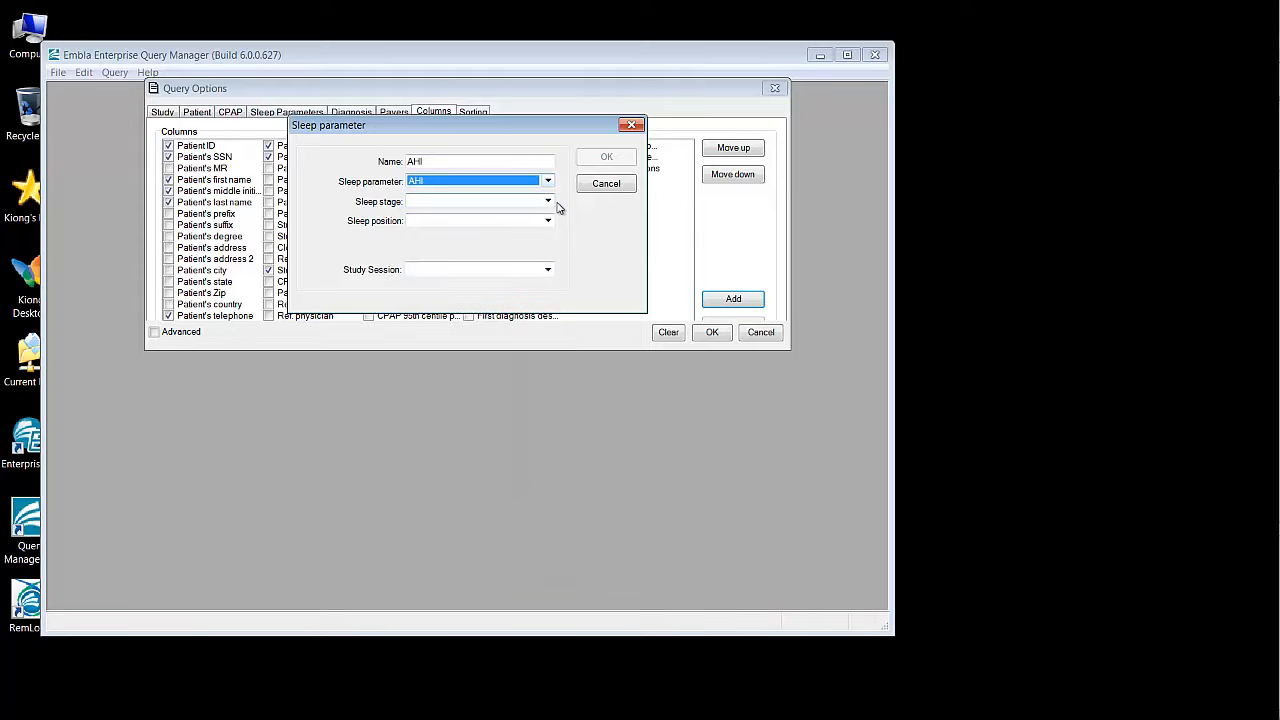
Step: Set the AHI column's sleep stage to Sleep, position to Ignore Position and study session to 1, and add it
click(548, 202)
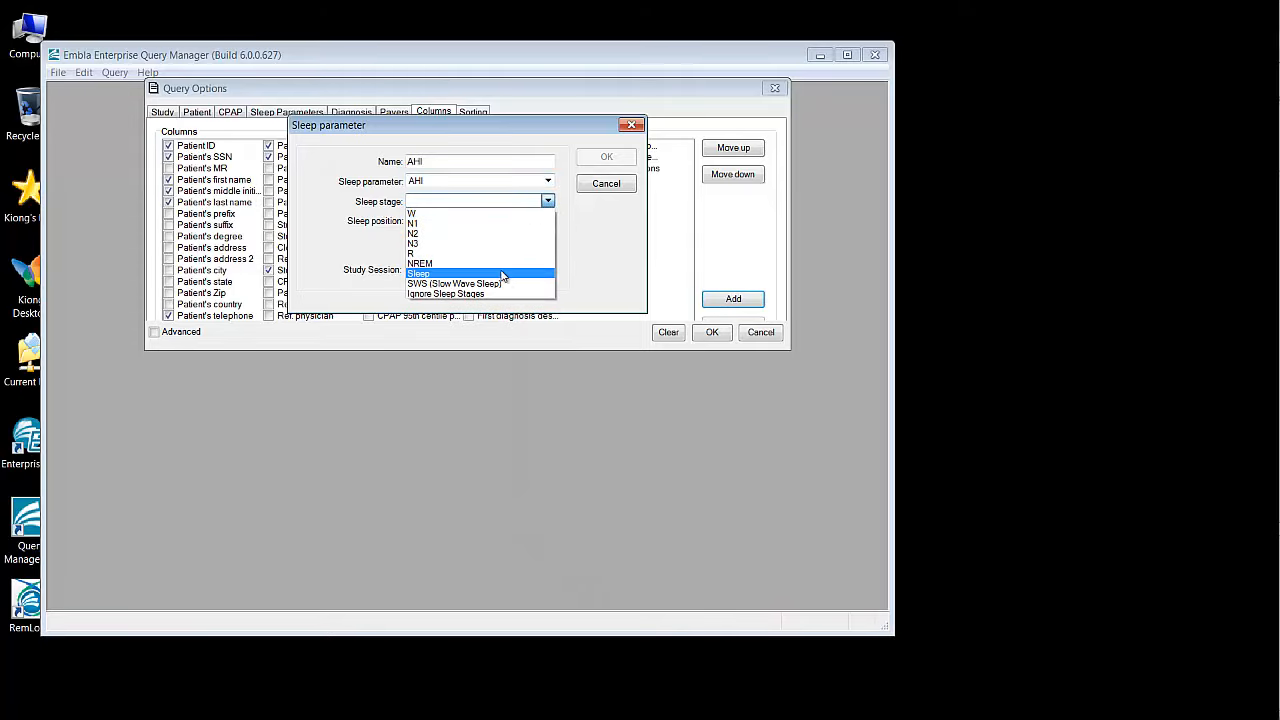
click(502, 276)
click(548, 221)
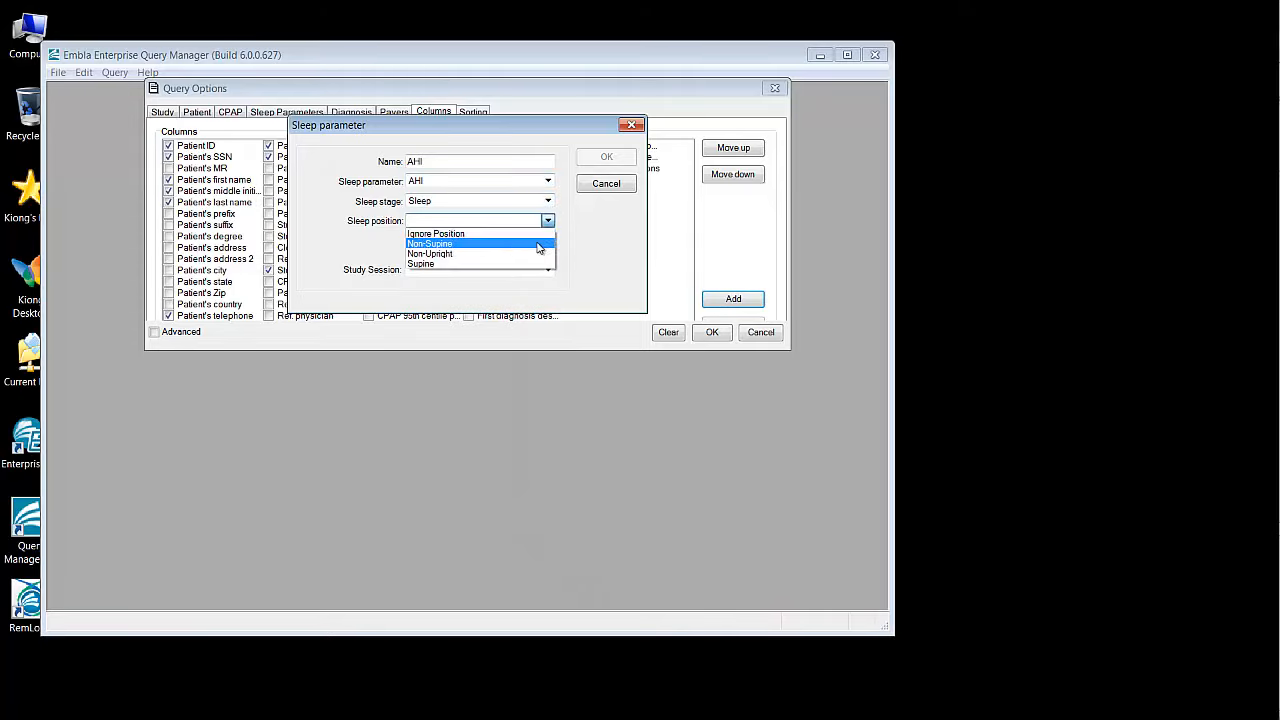
click(539, 237)
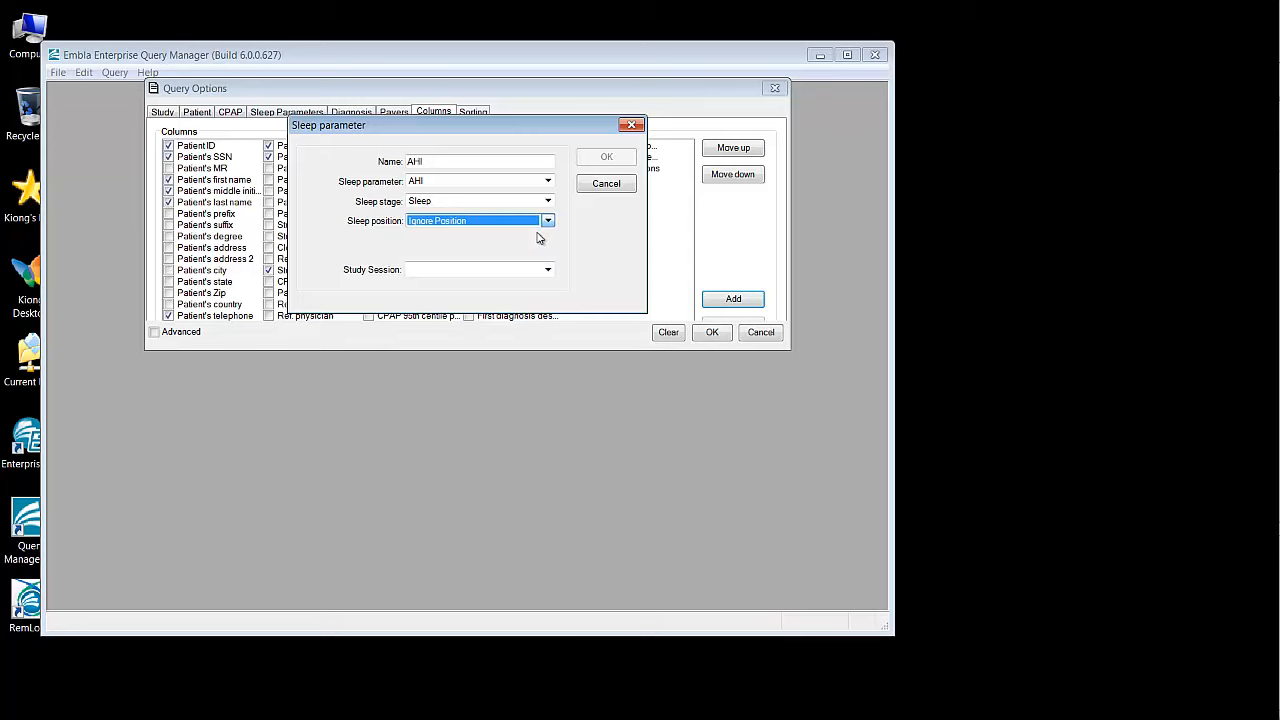
click(548, 270)
click(481, 286)
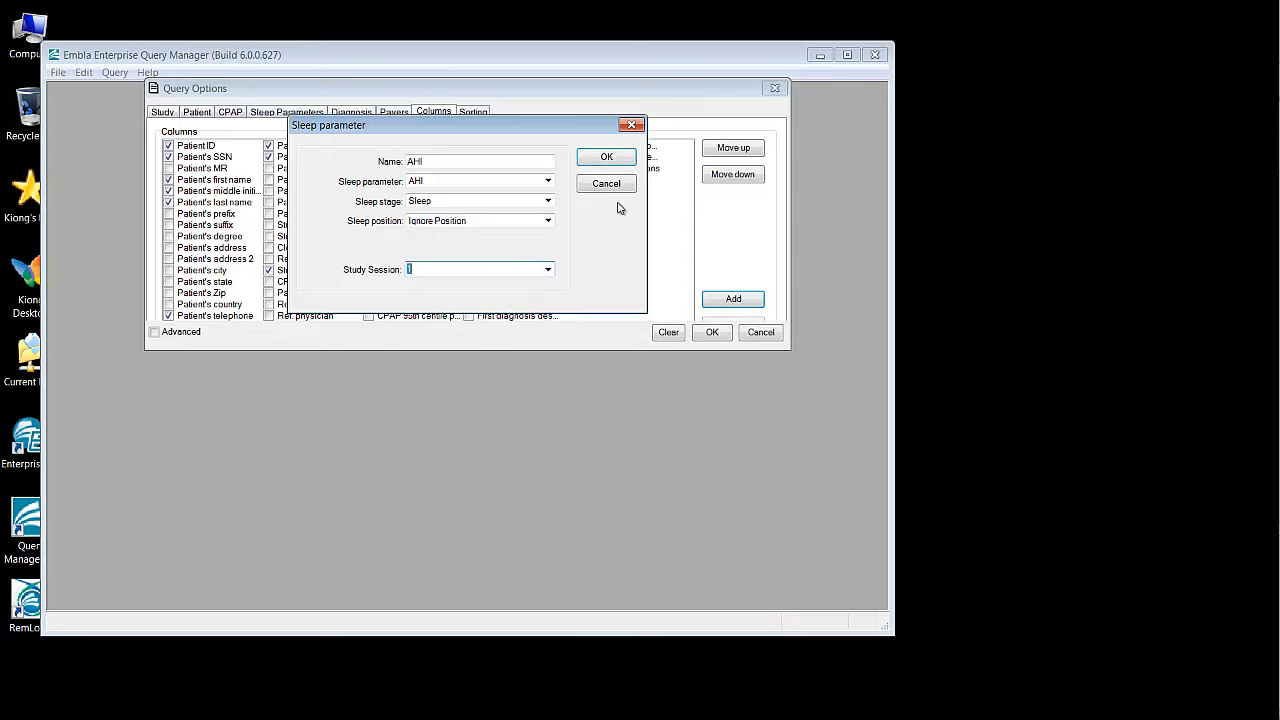
click(606, 157)
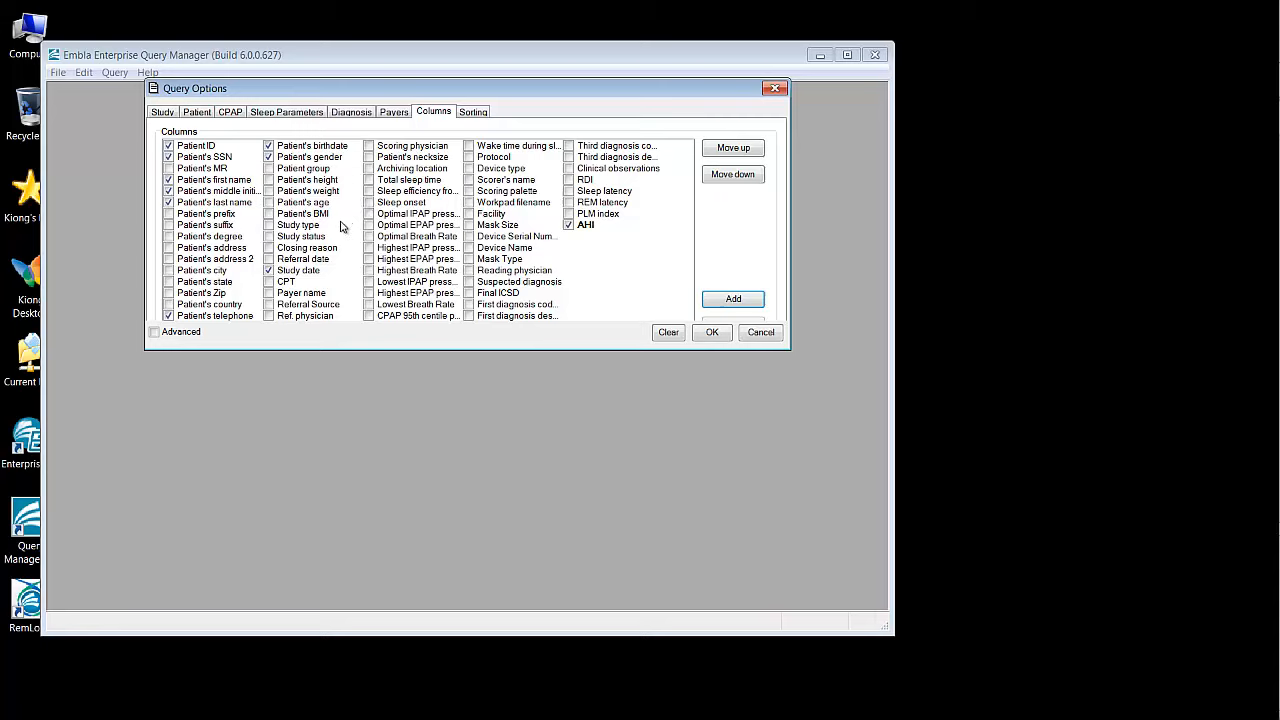
Step: Include the Patient's BMI column in the results and run the query
click(268, 214)
click(709, 340)
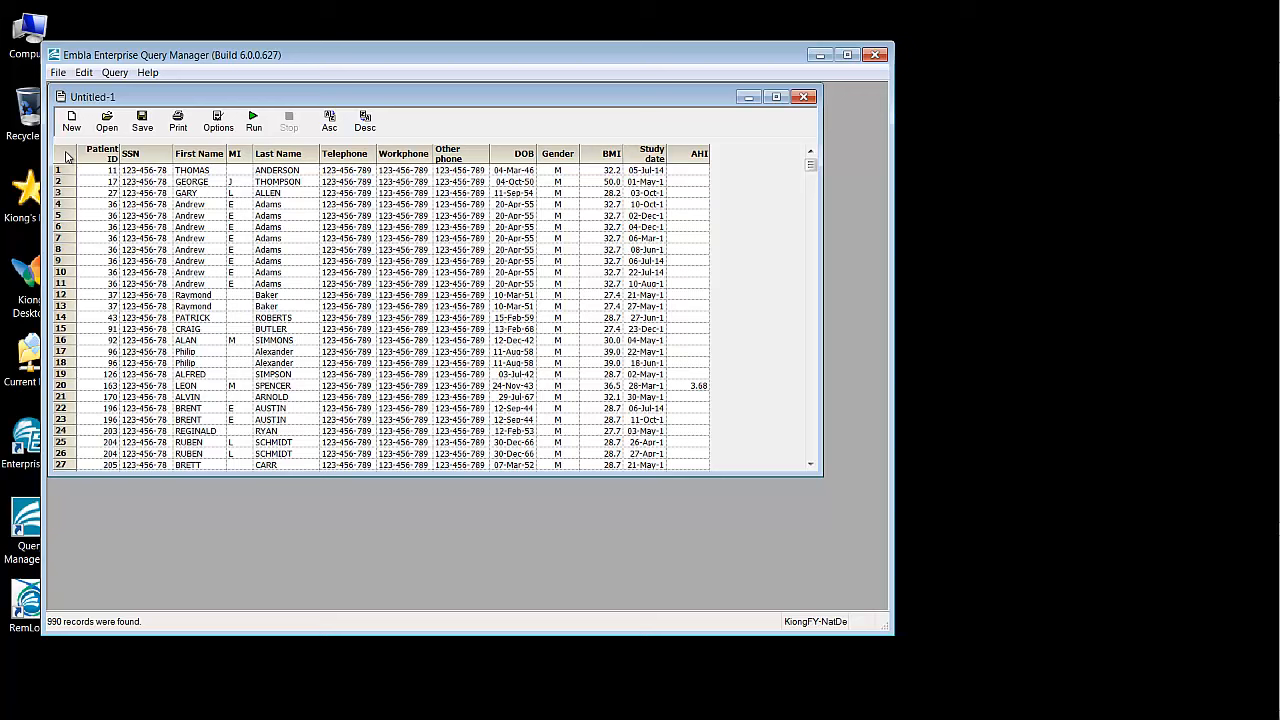
Step: Select the entire query result table and copy it
click(67, 157)
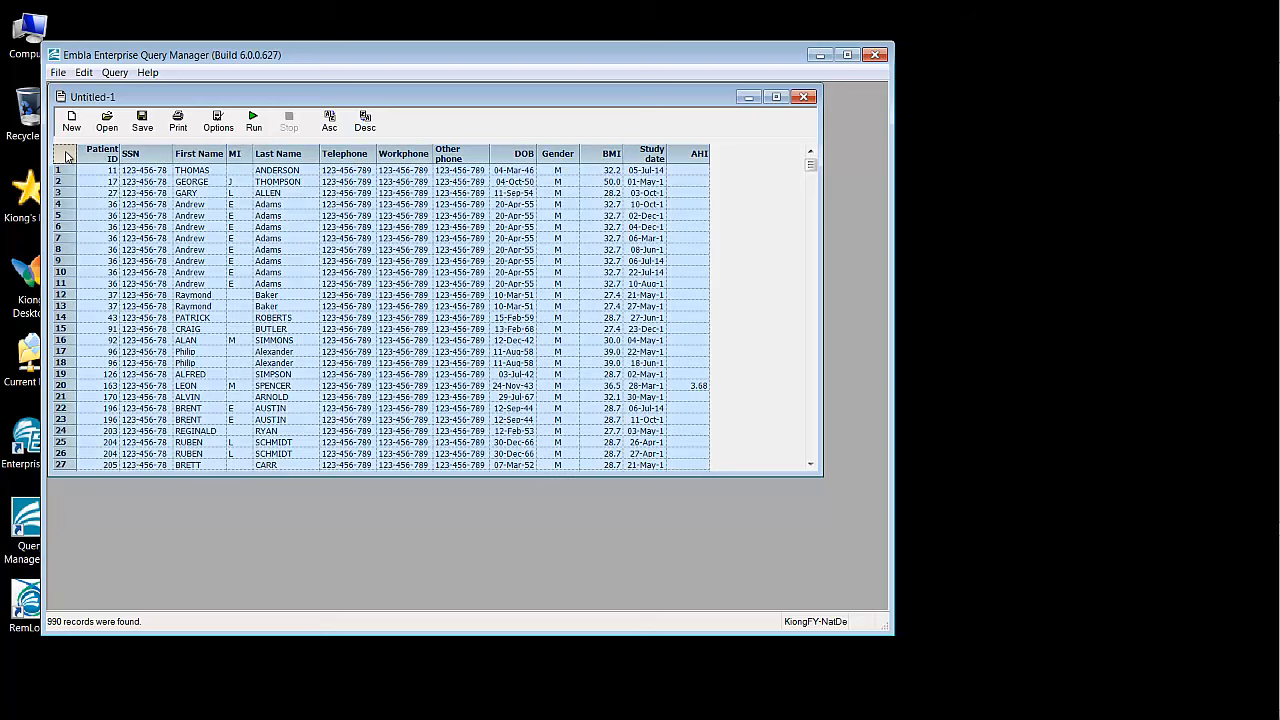
click(67, 156)
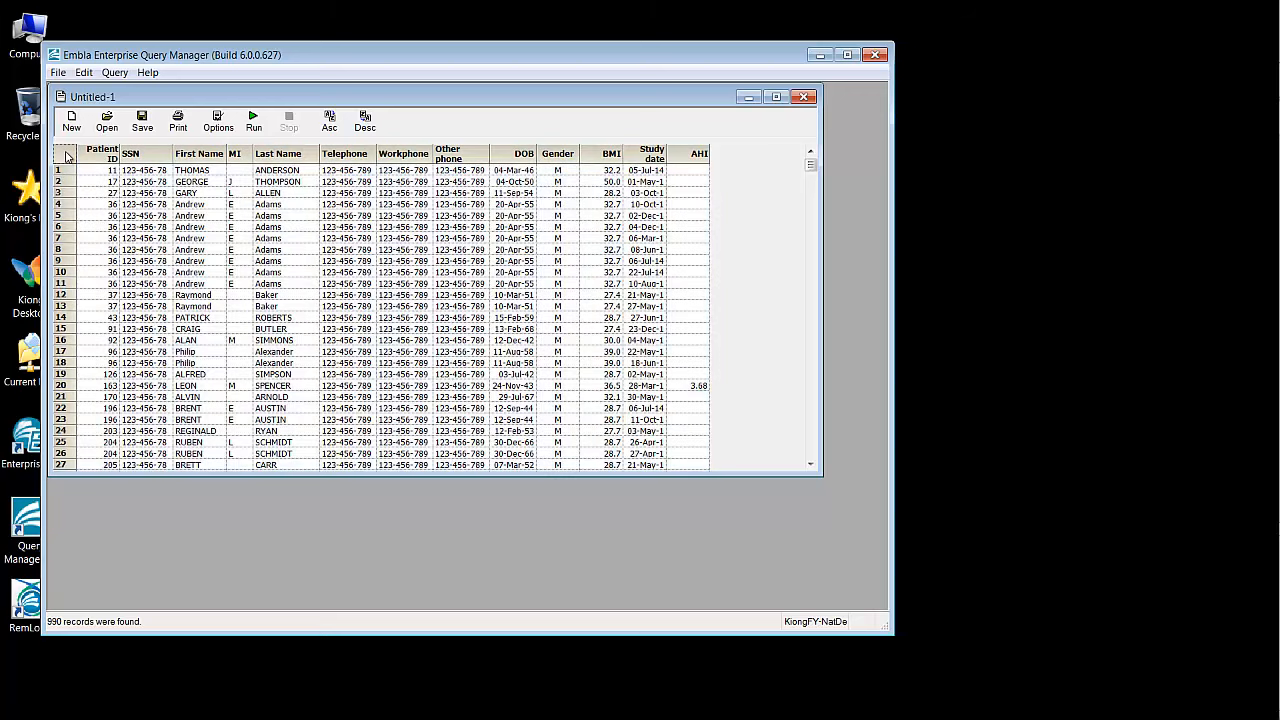
click(65, 154)
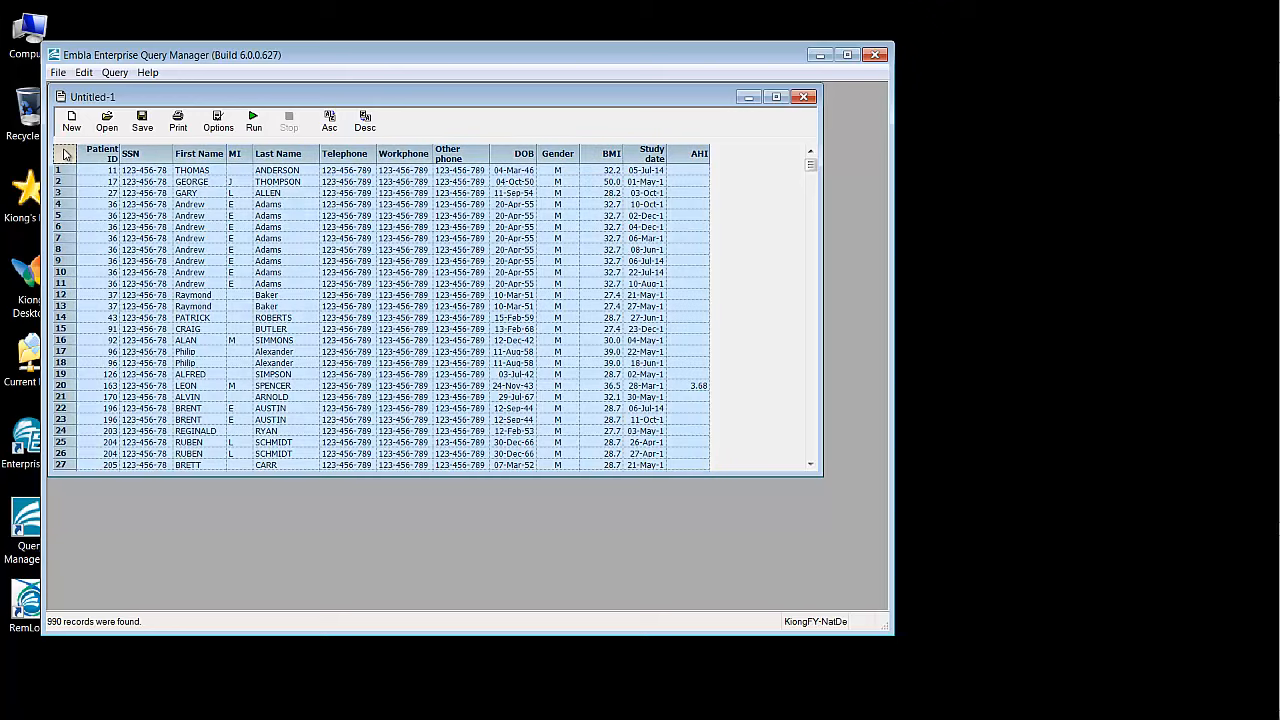
click(83, 72)
click(104, 90)
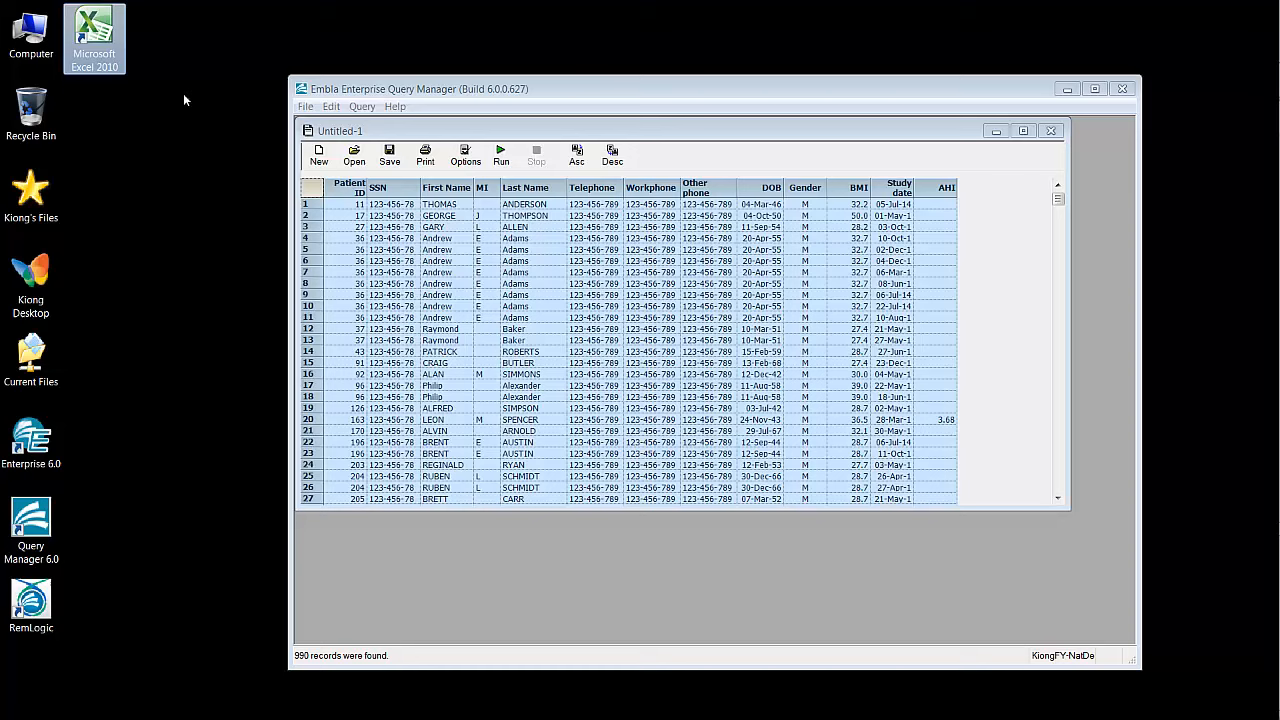
Step: Open Microsoft Excel 2010, paste the copied results into the whole blank sheet and widen column I to fit its dates
double_click(106, 42)
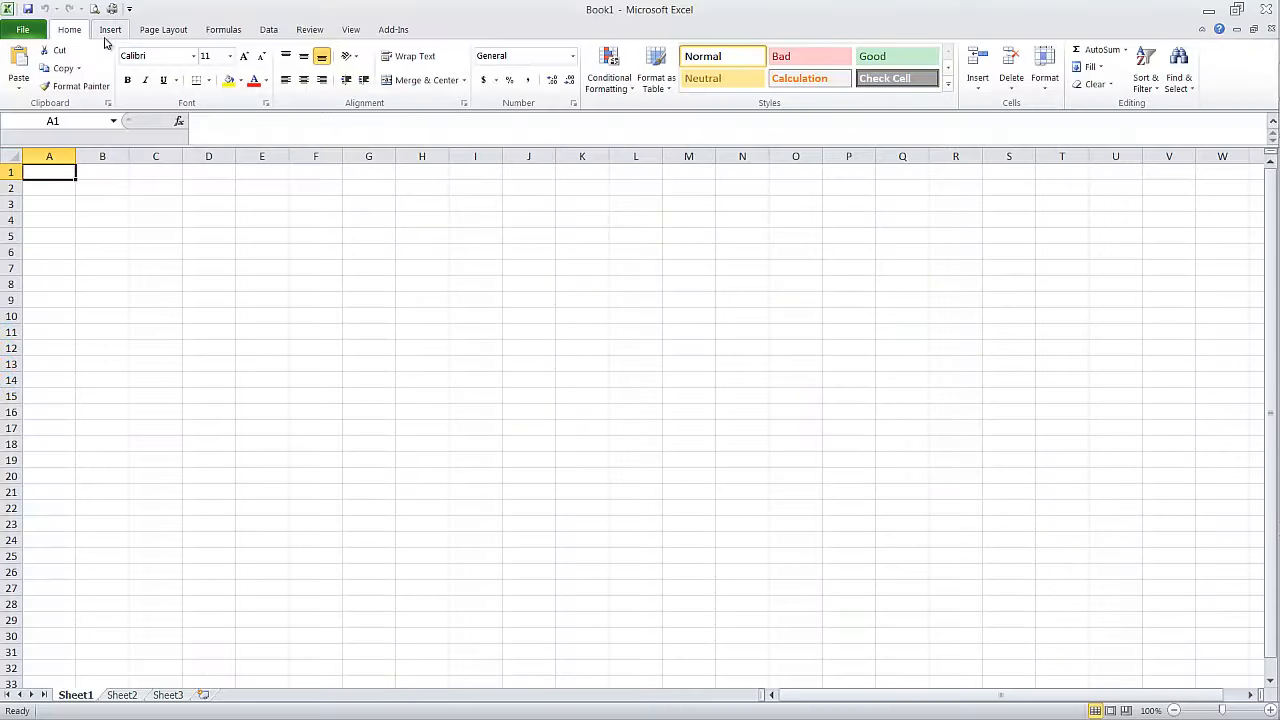
right_click(13, 158)
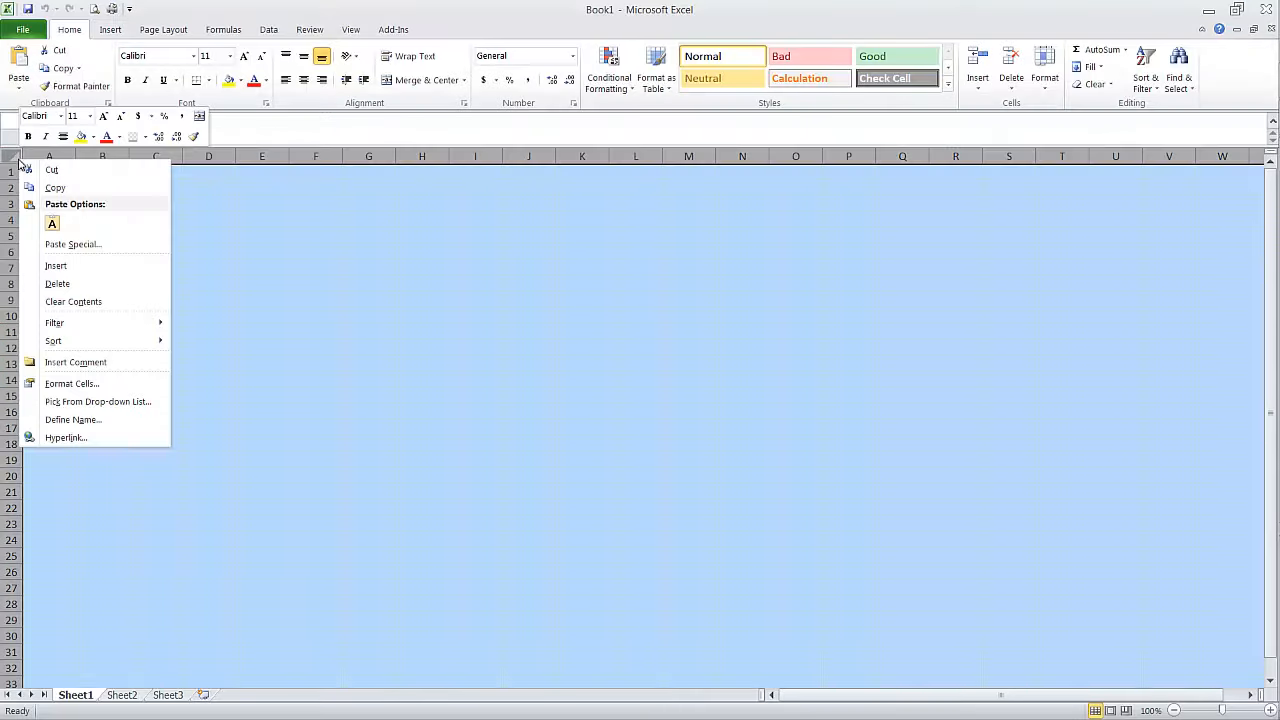
click(53, 225)
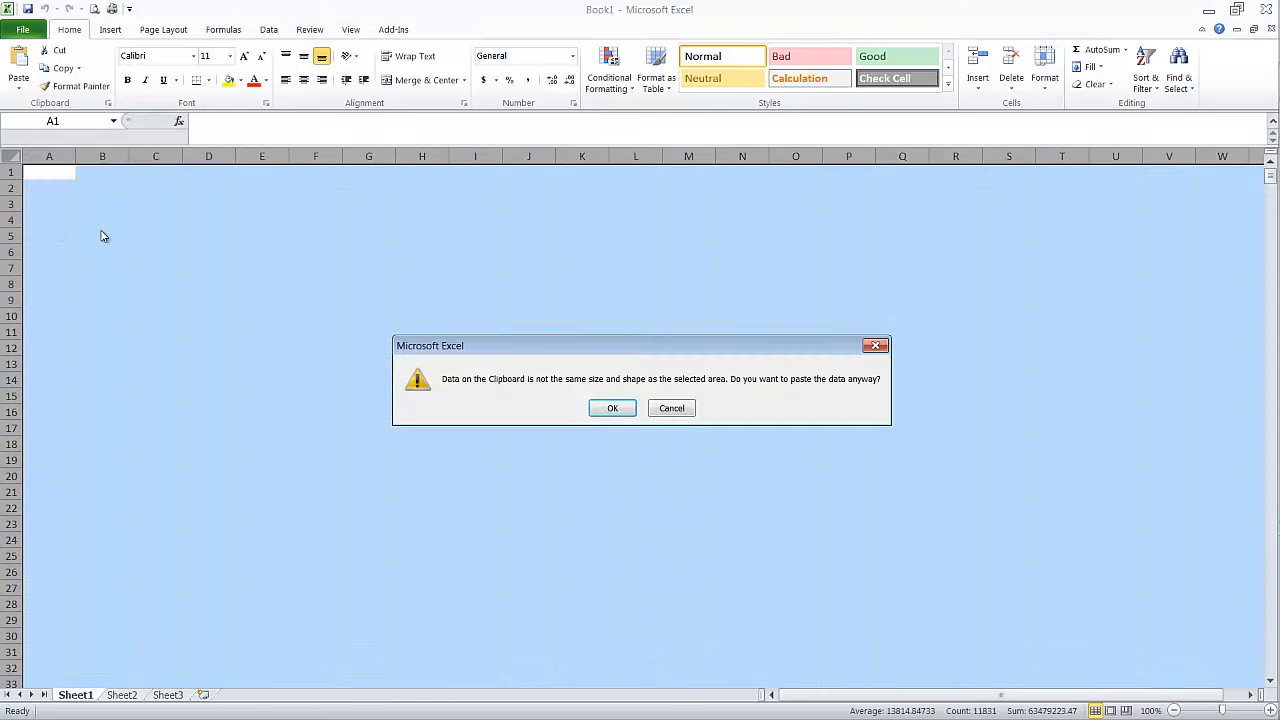
click(614, 408)
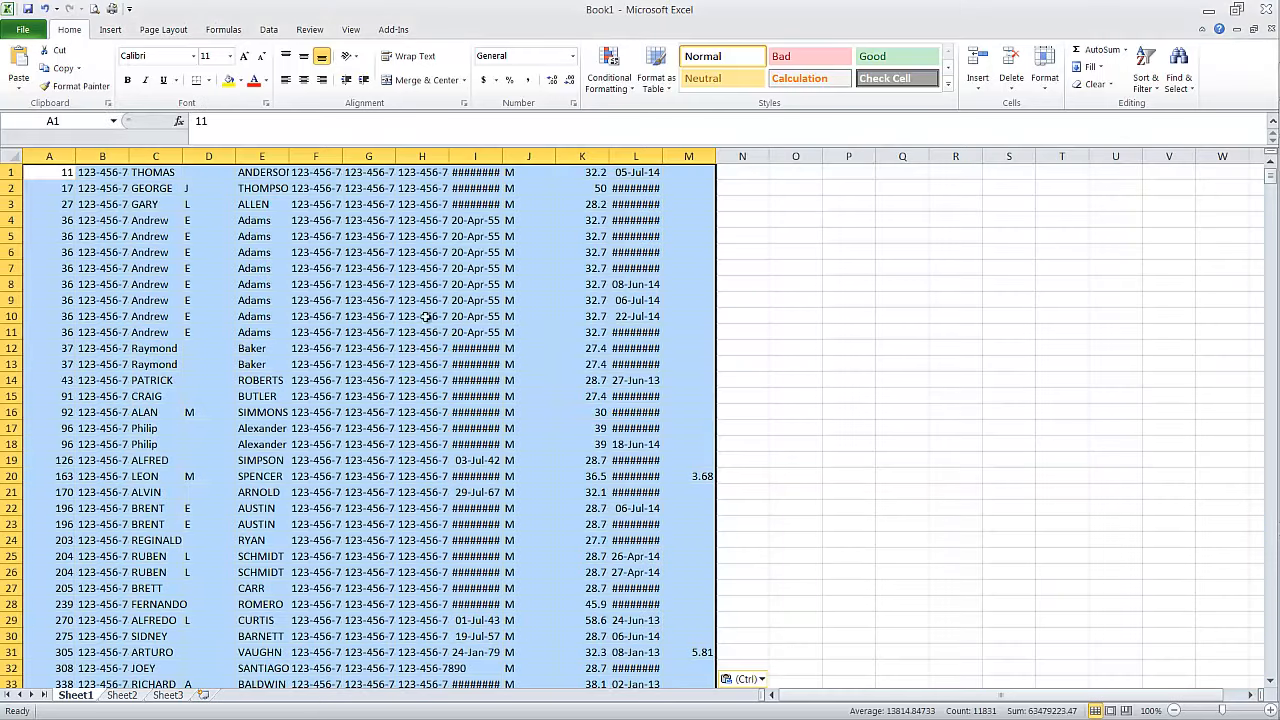
click(421, 240)
drag(503, 156, 553, 170)
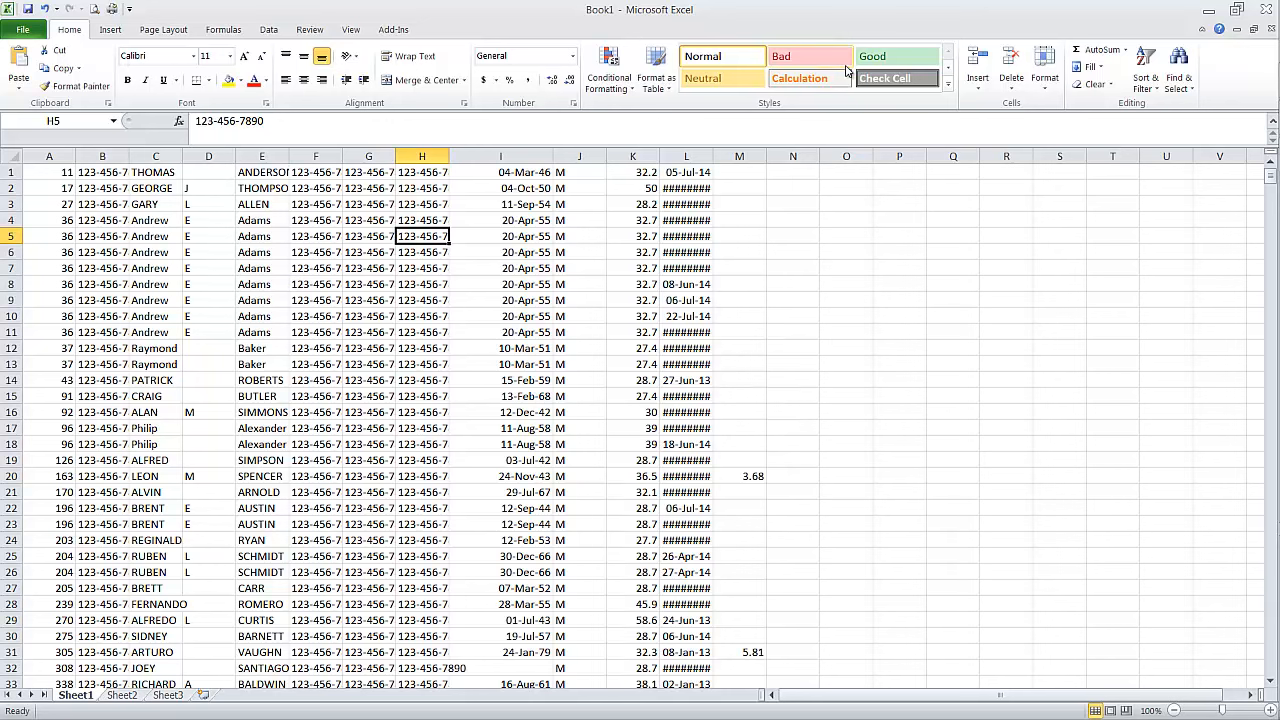
Step: Switch from Excel back to Query Manager, review the query's CPAP, Patient and Study criteria, and leave the options without changes
click(1208, 9)
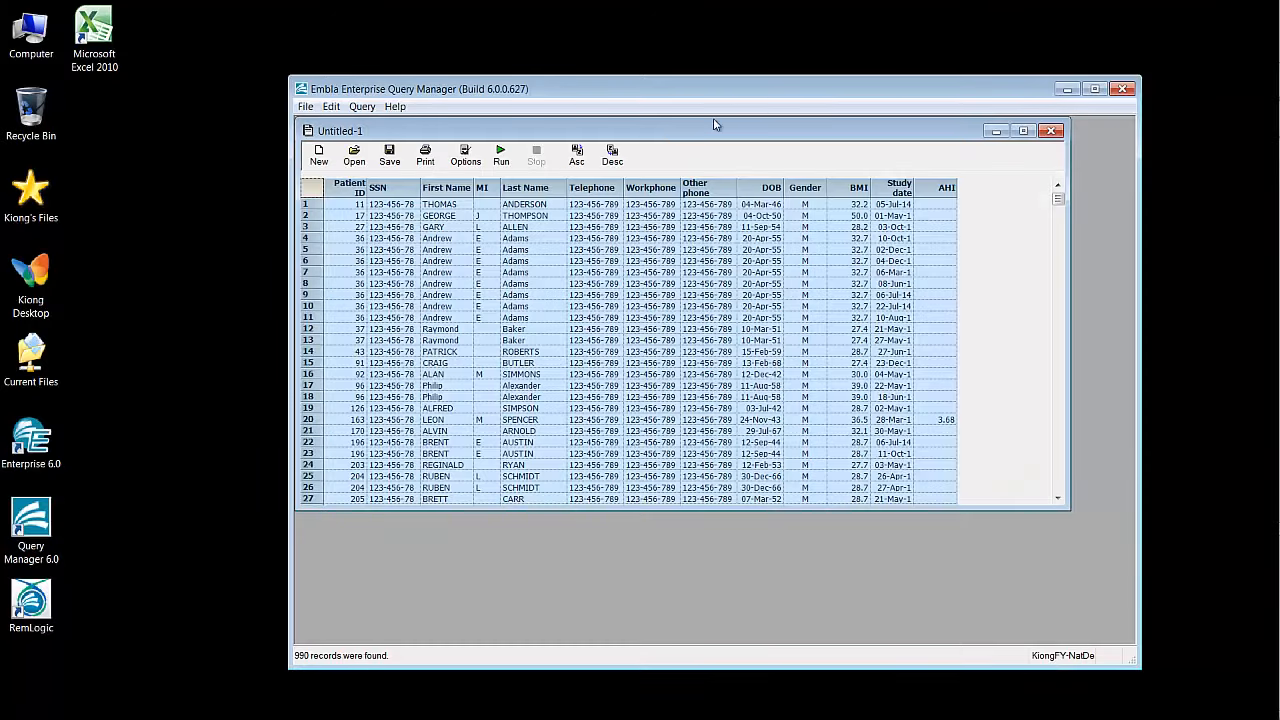
click(476, 166)
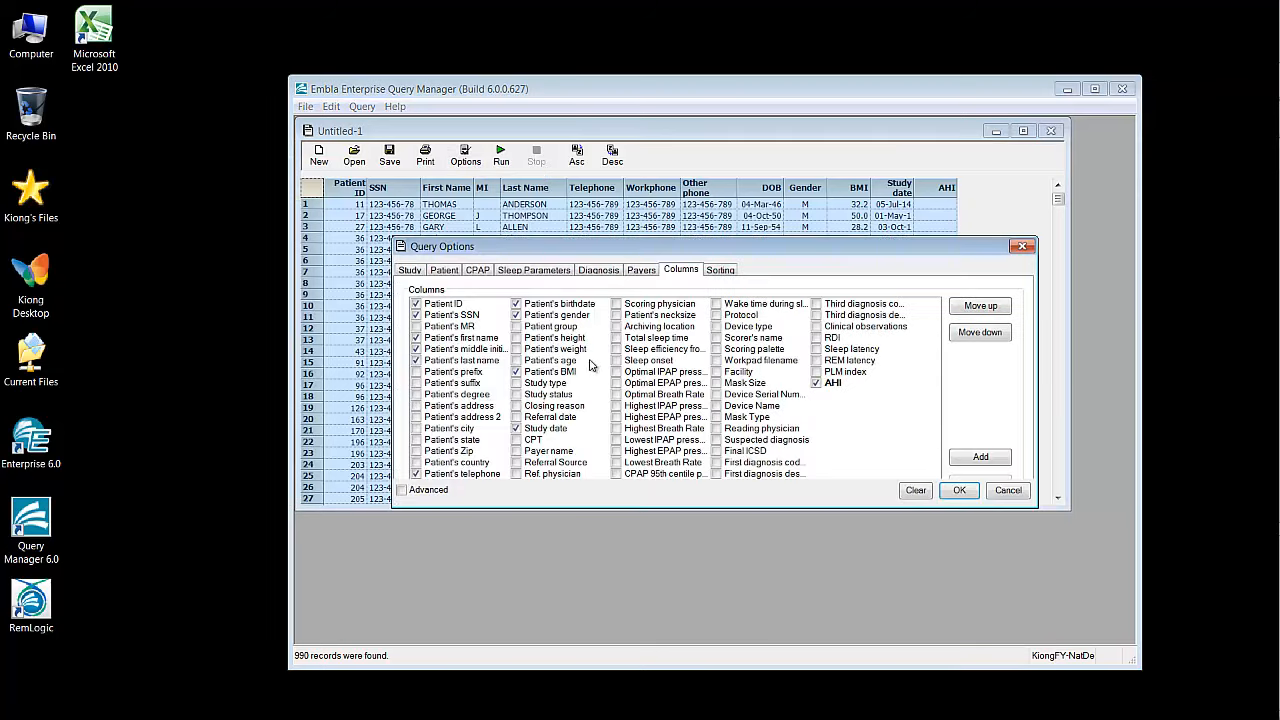
click(537, 271)
click(477, 271)
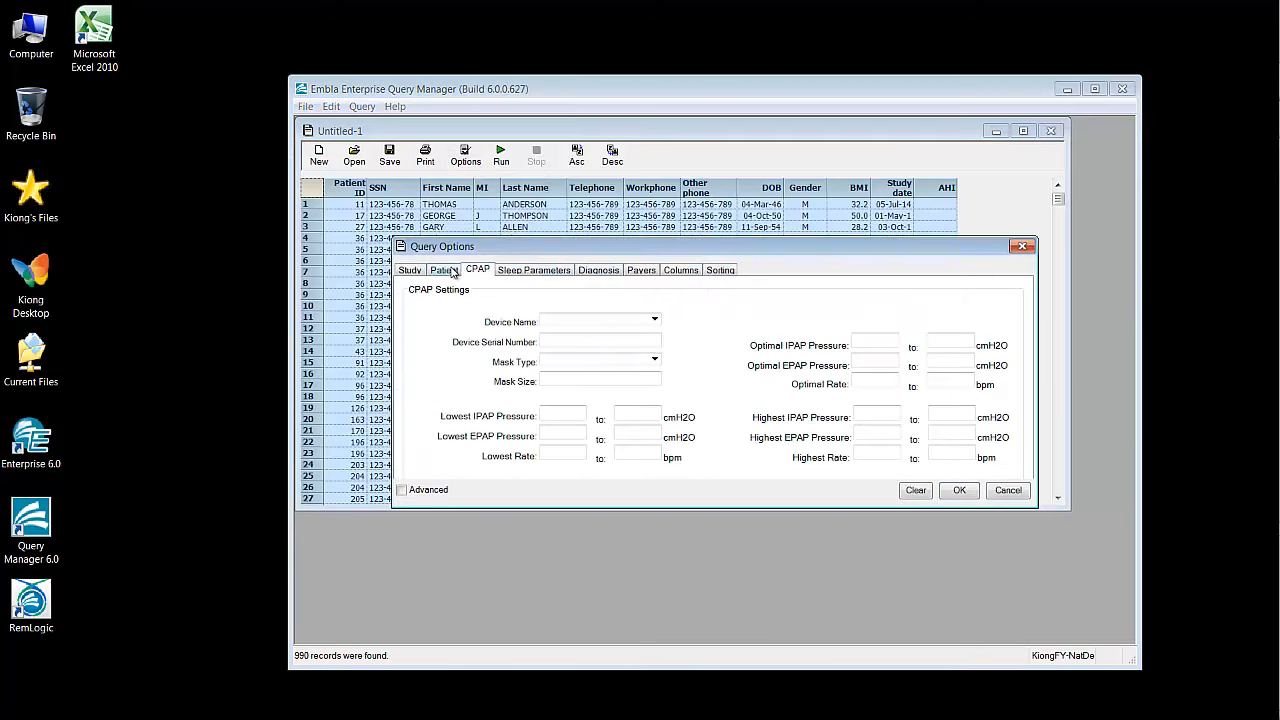
click(445, 271)
click(424, 273)
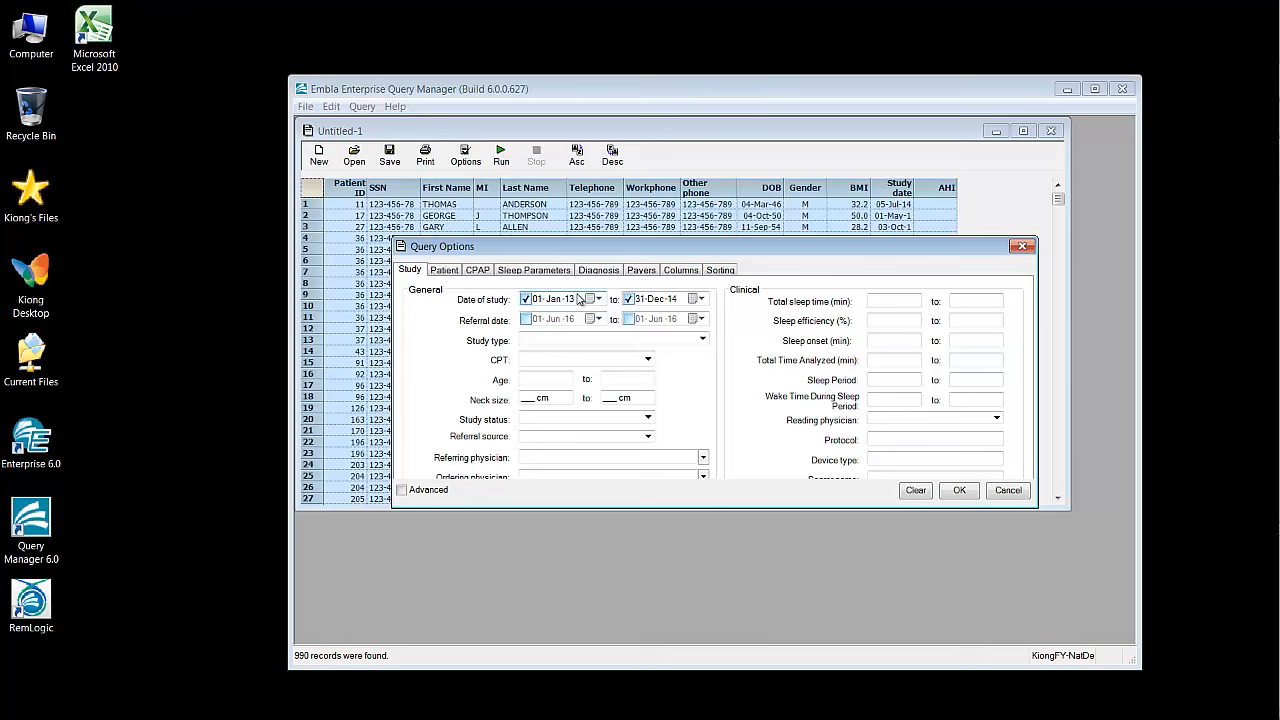
click(1007, 491)
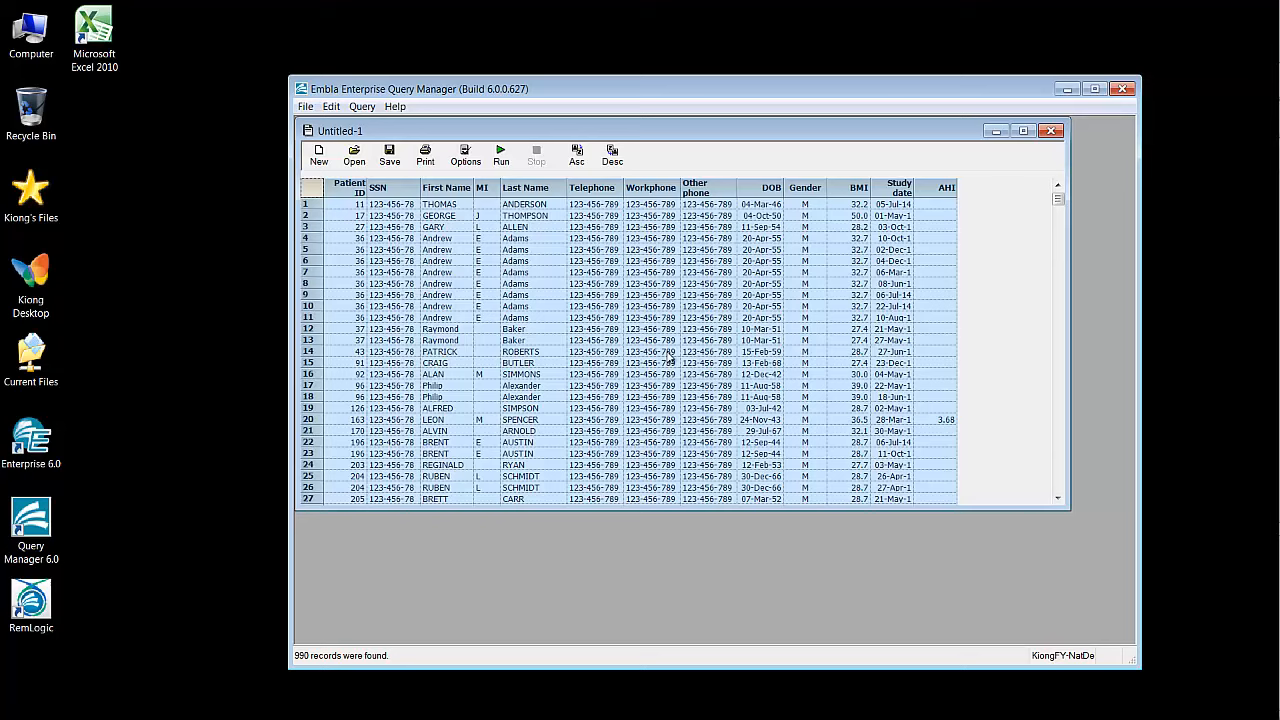
Step: Save the query to the Desktop under the file name Query 1
click(383, 157)
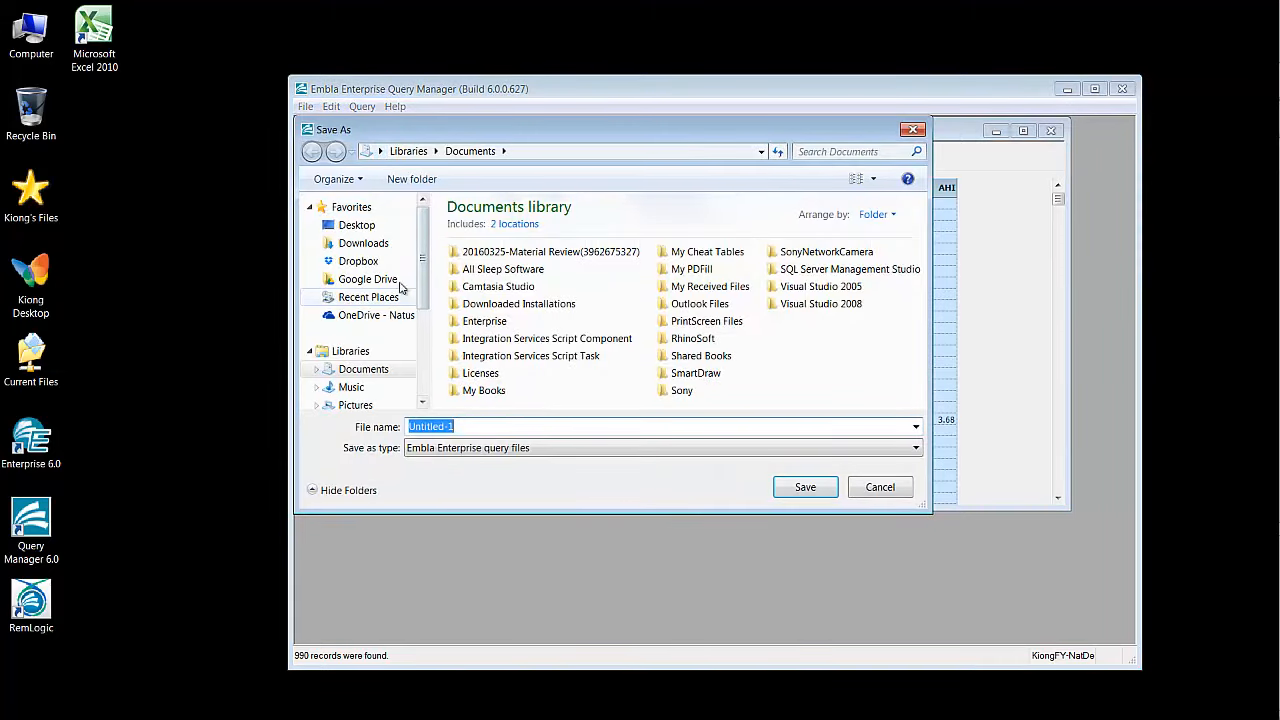
click(357, 225)
click(487, 423)
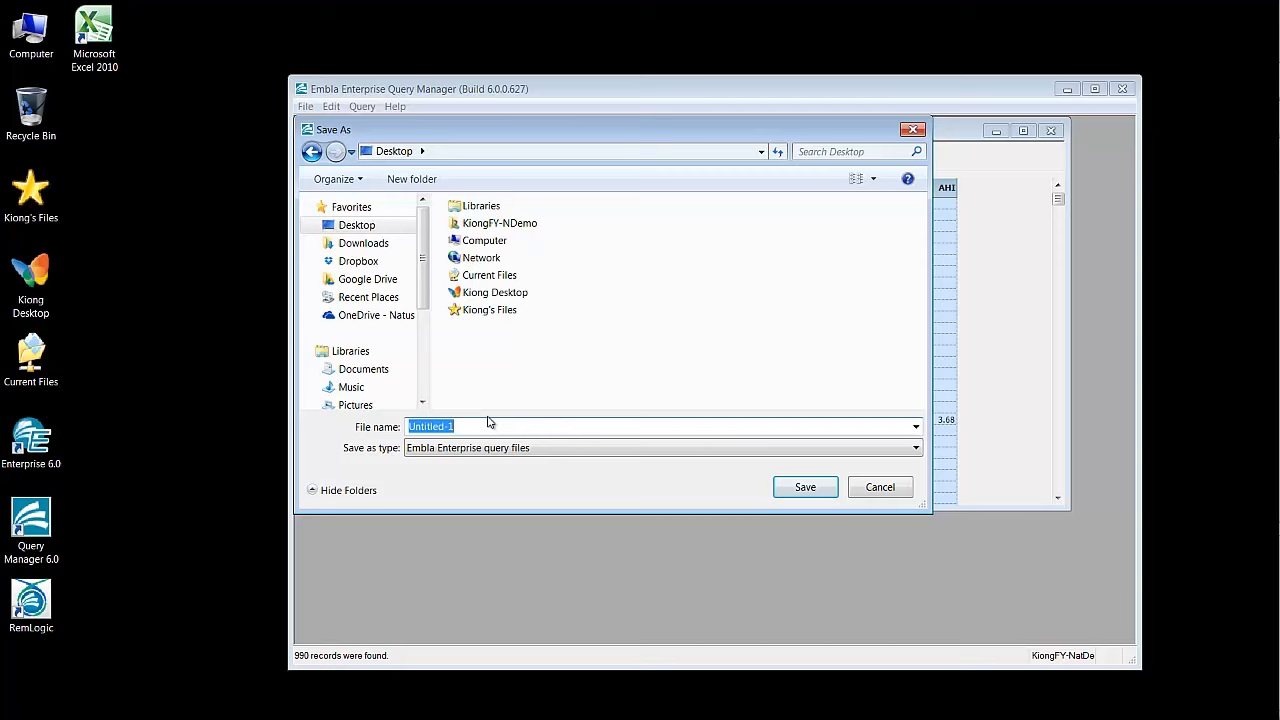
text(Qu)
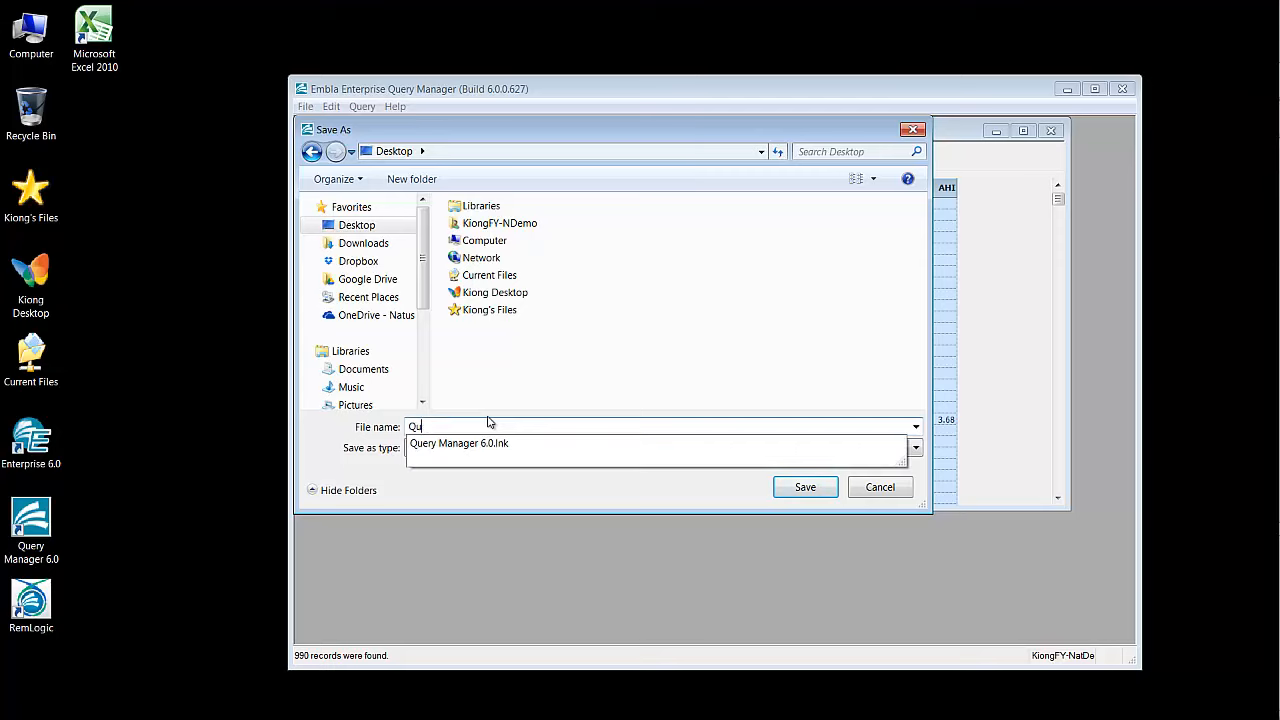
text(ery 1)
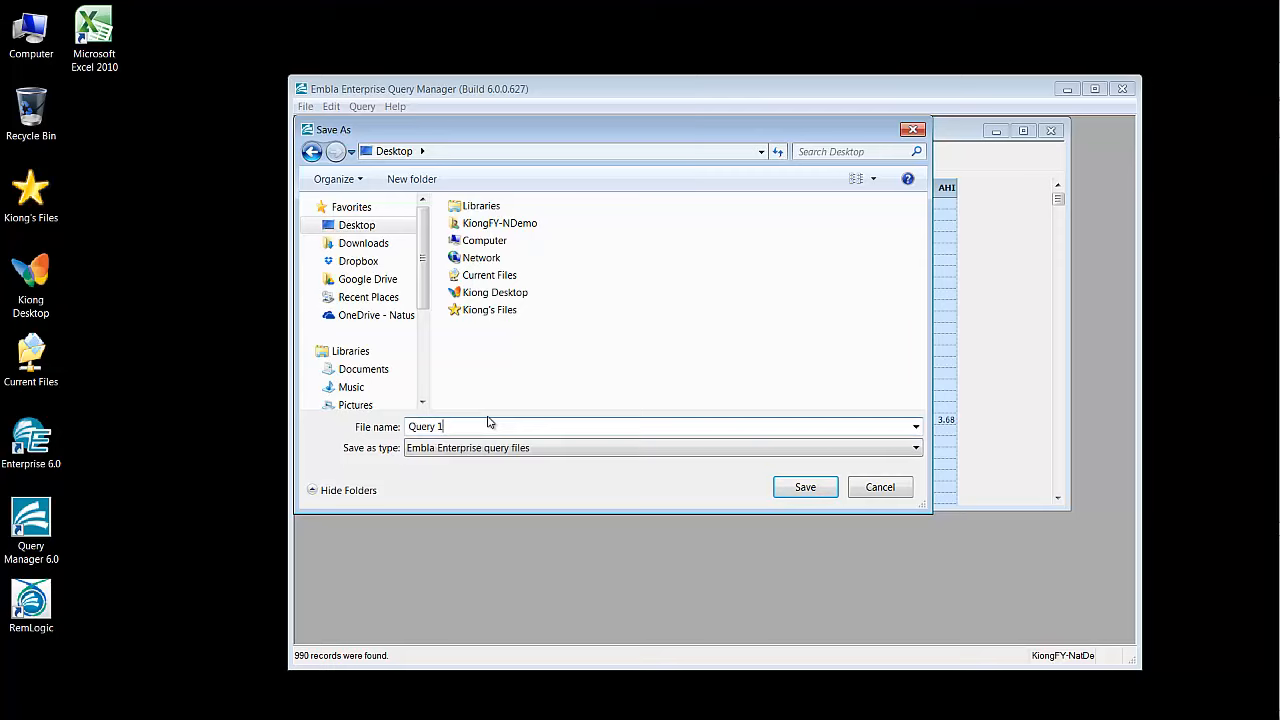
key(Return)
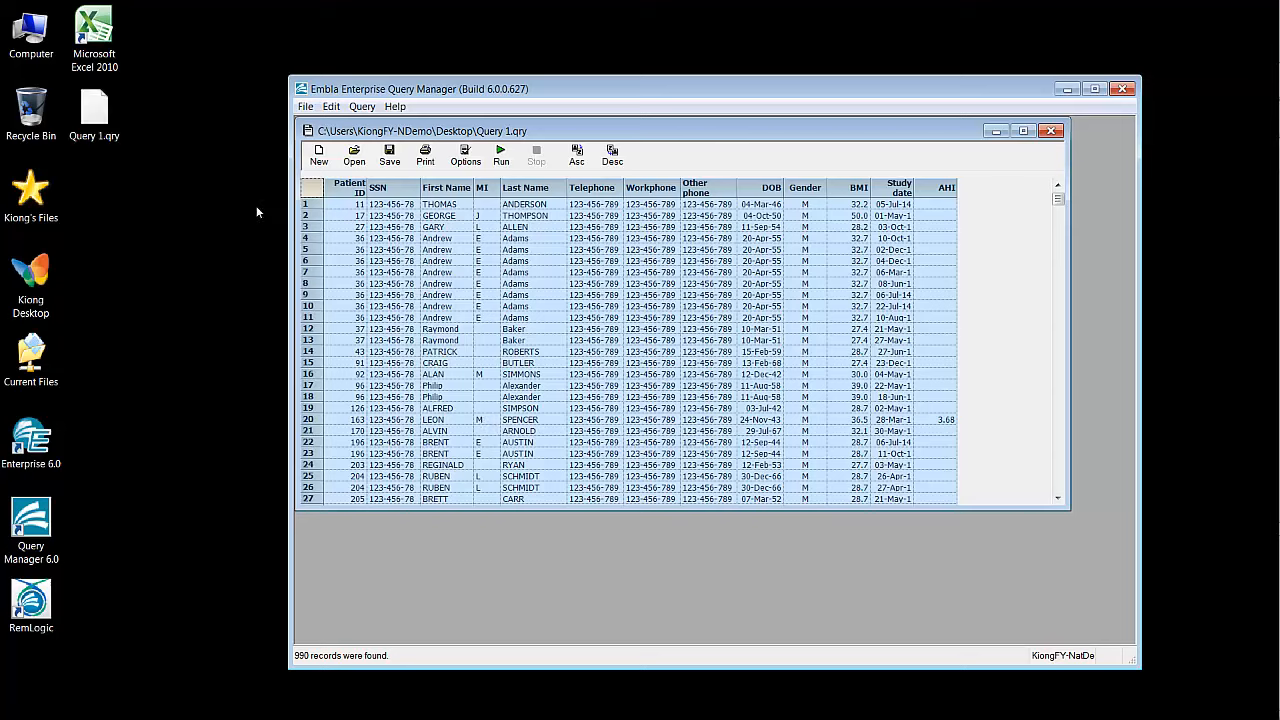
Step: Reopen the saved Query 1.qry from the Desktop and close both query windows
click(353, 158)
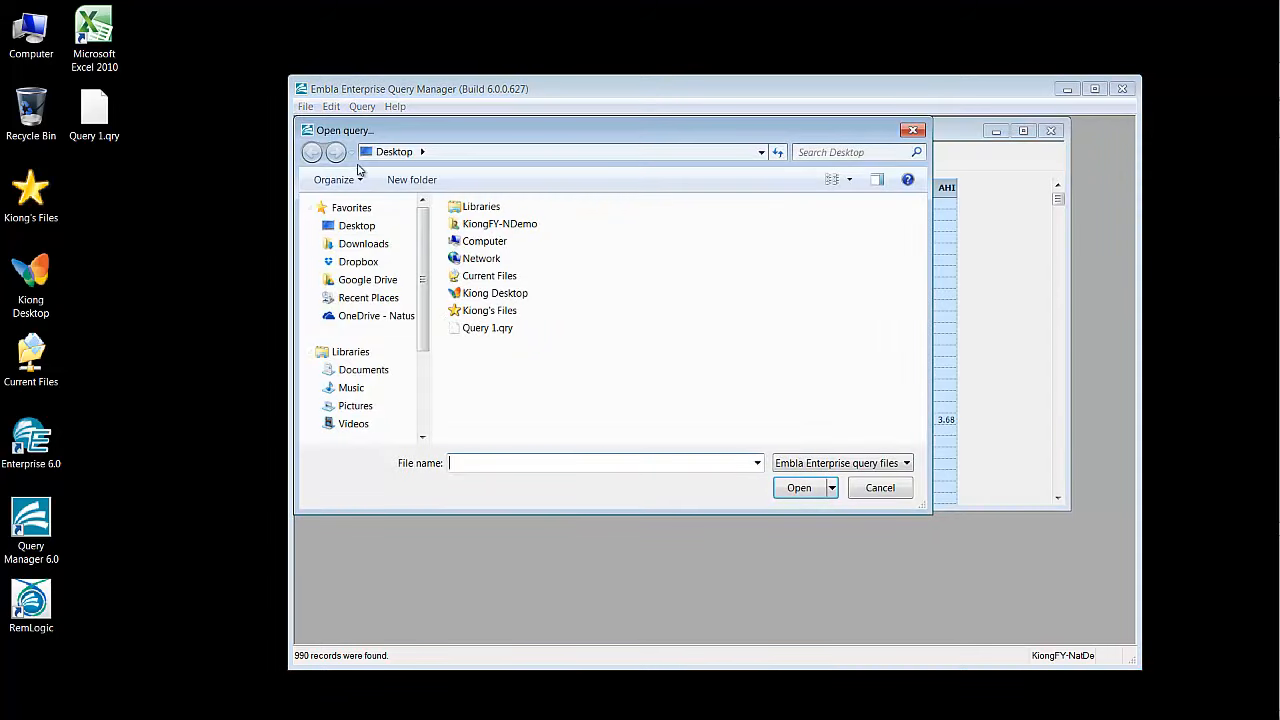
double_click(490, 328)
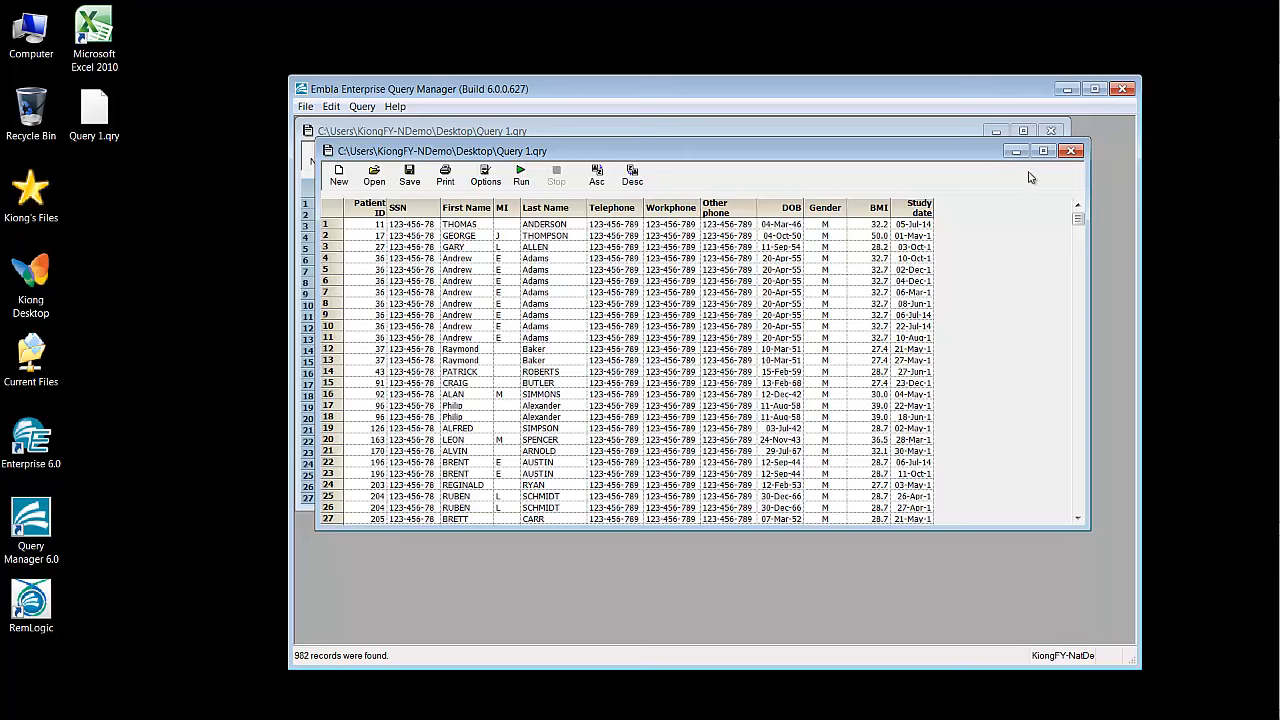
click(1071, 150)
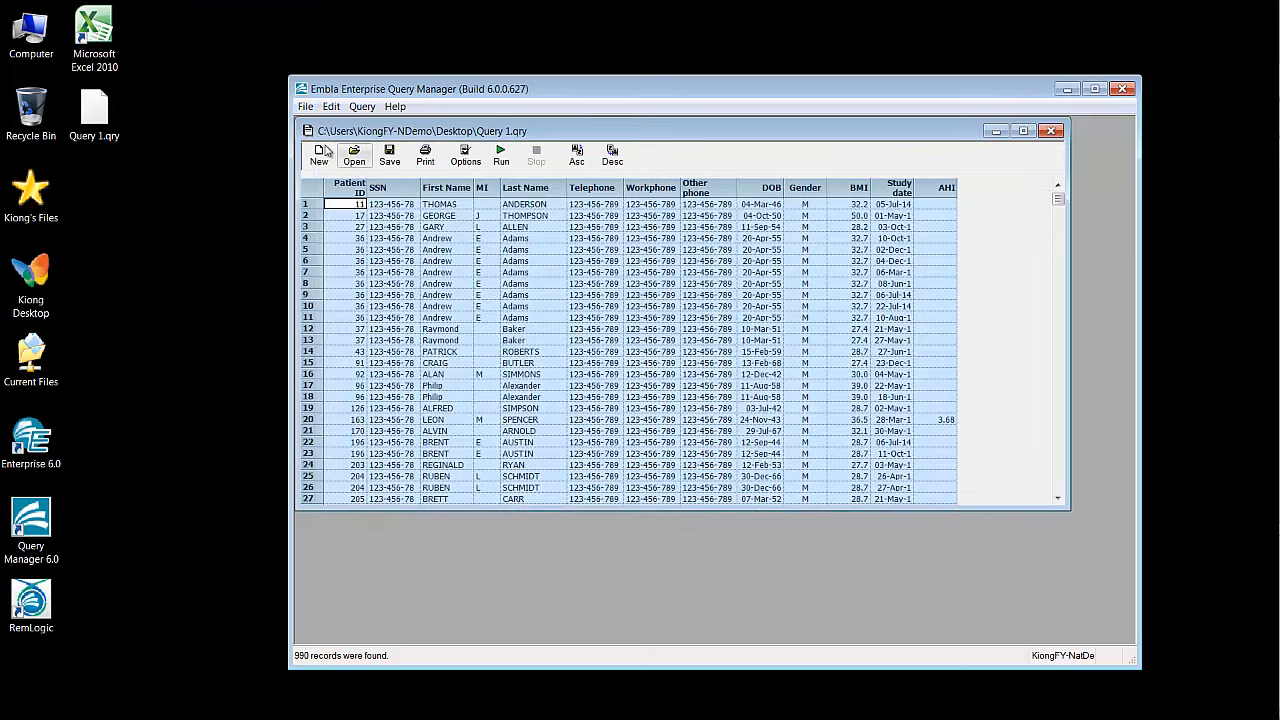
click(1050, 131)
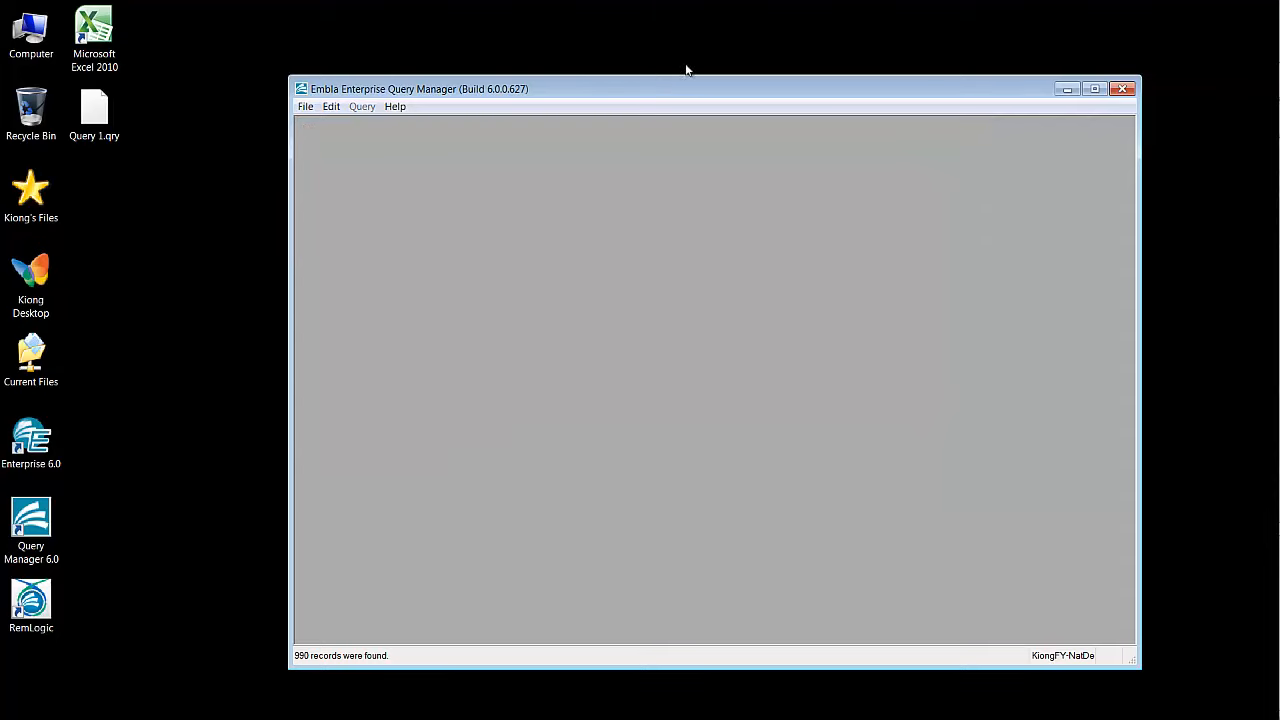
Step: Maximize Query Manager, start a new query in Advanced mode, examine the Patient Demographics and Sleep Parameters attributes, and cancel the query
double_click(663, 89)
click(13, 27)
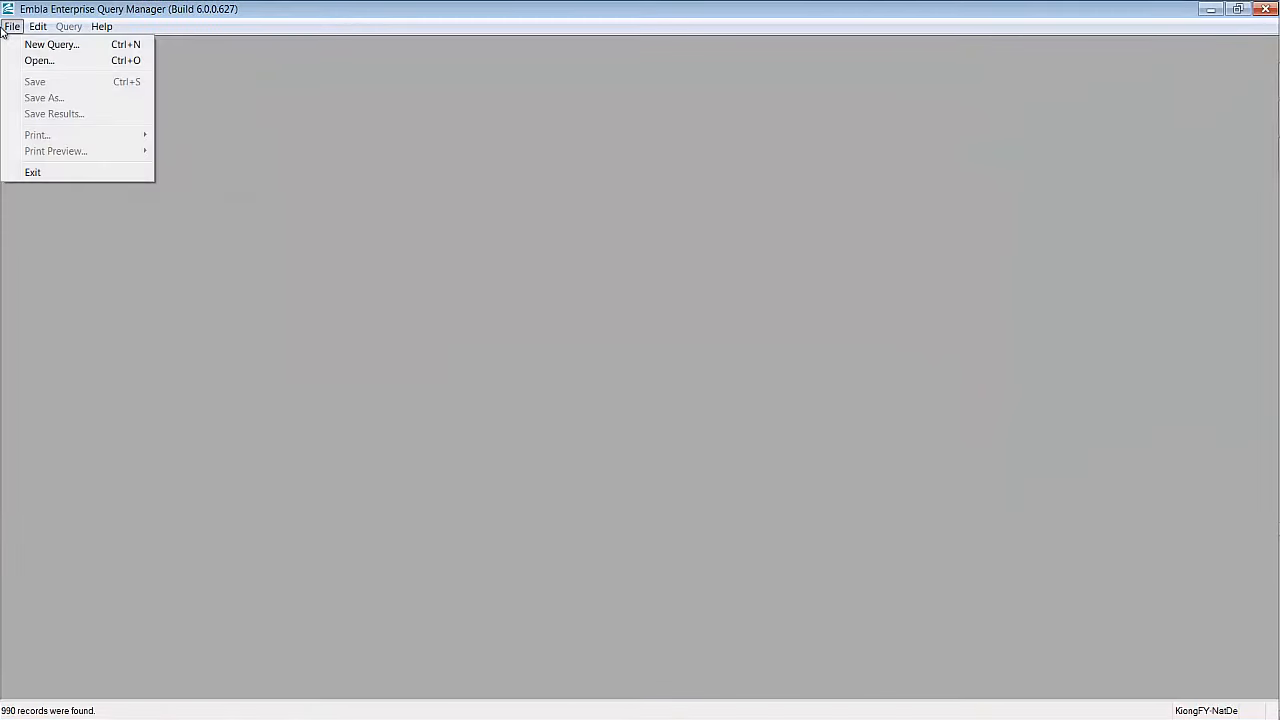
click(20, 45)
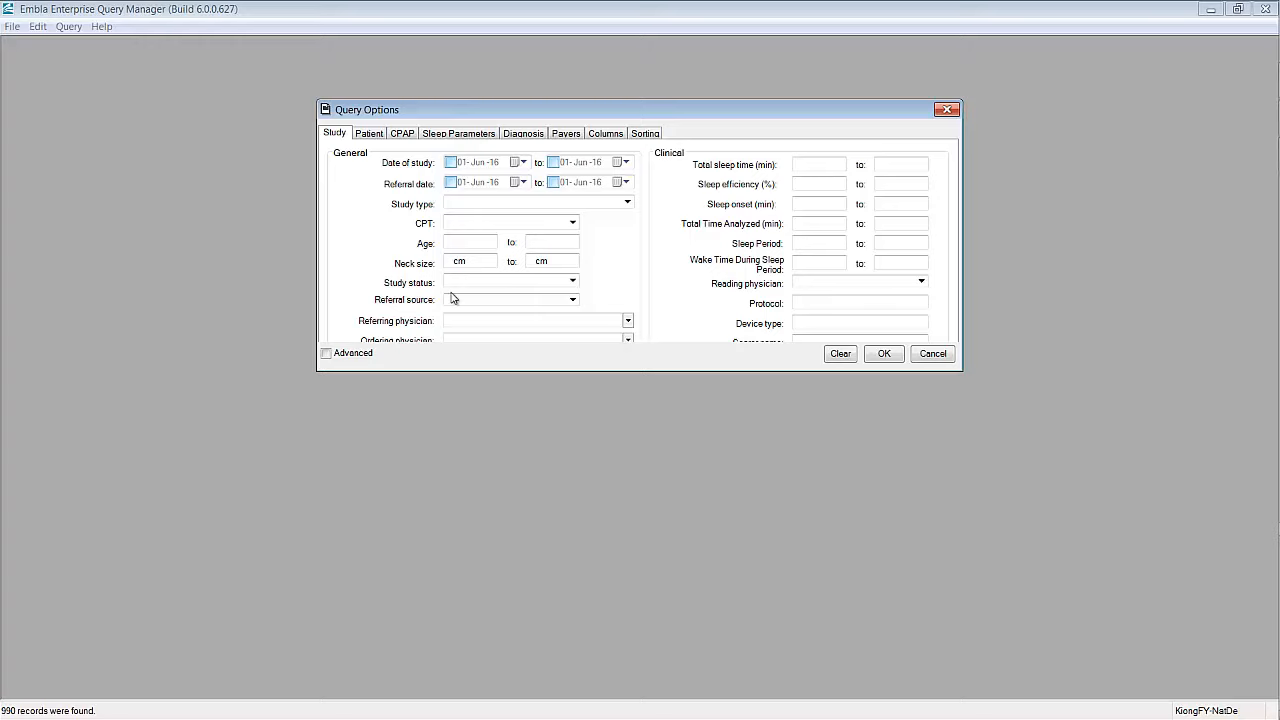
click(327, 354)
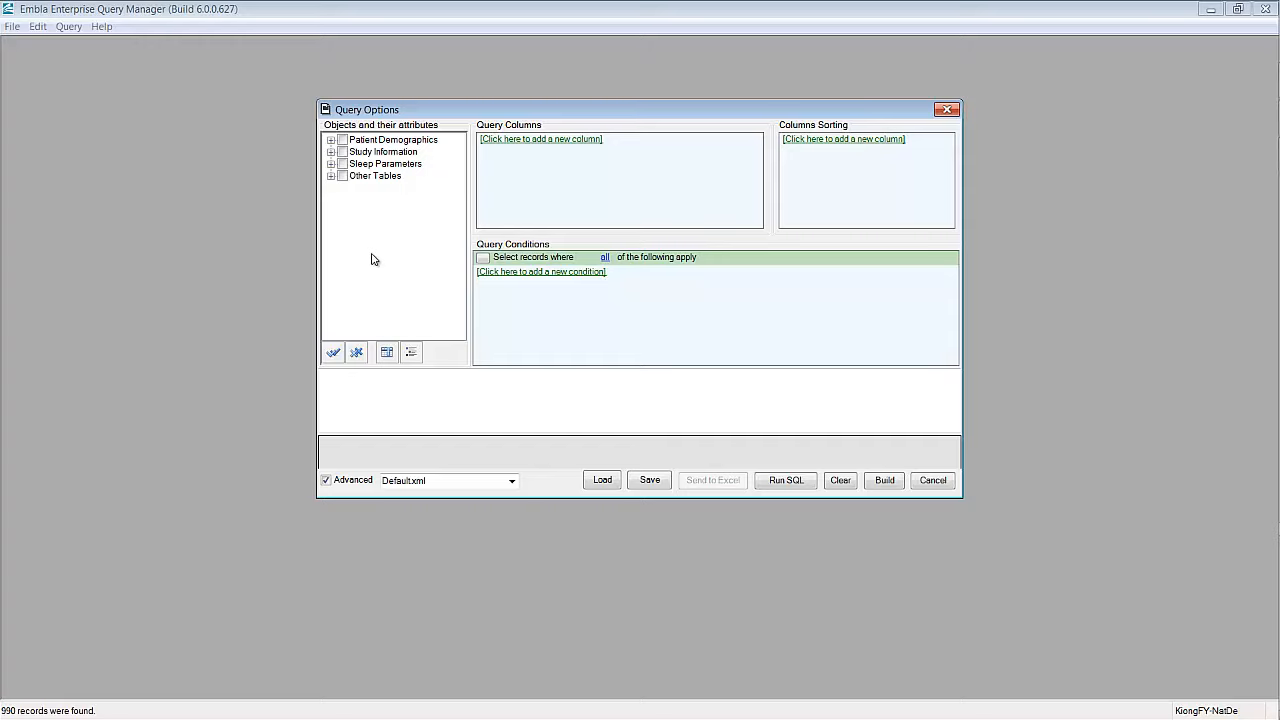
click(331, 140)
drag(462, 169, 462, 267)
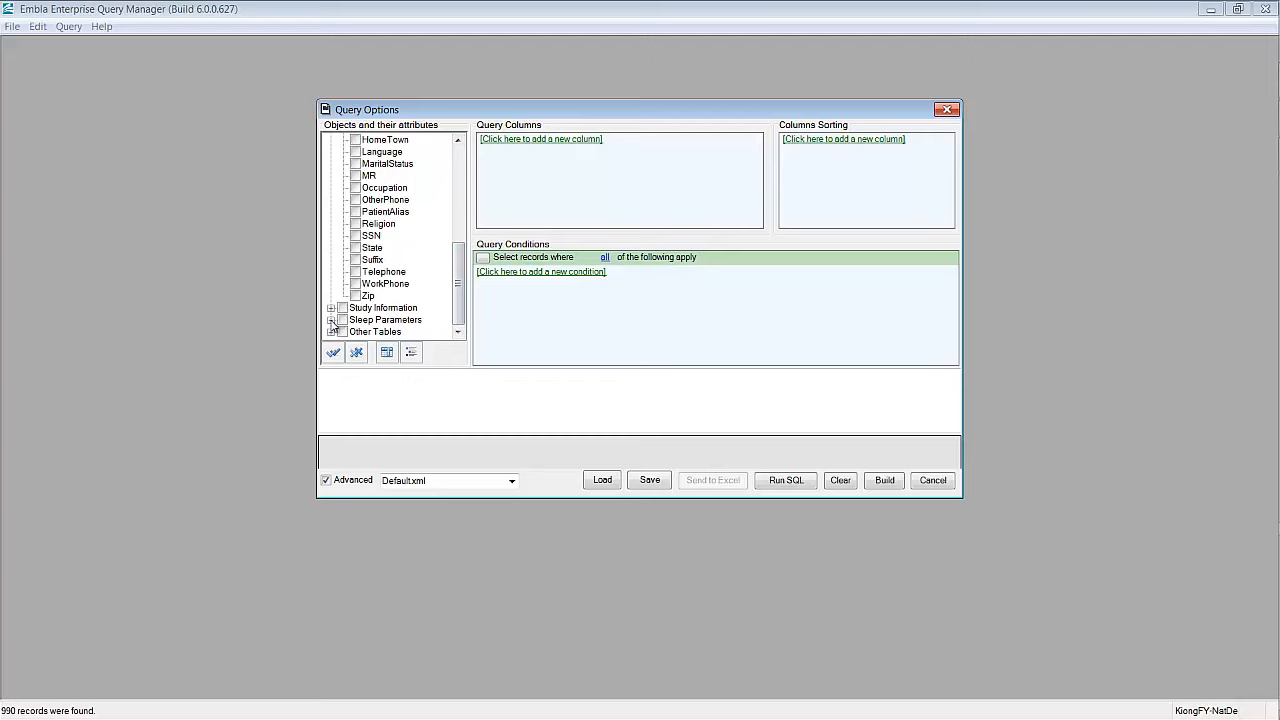
click(331, 320)
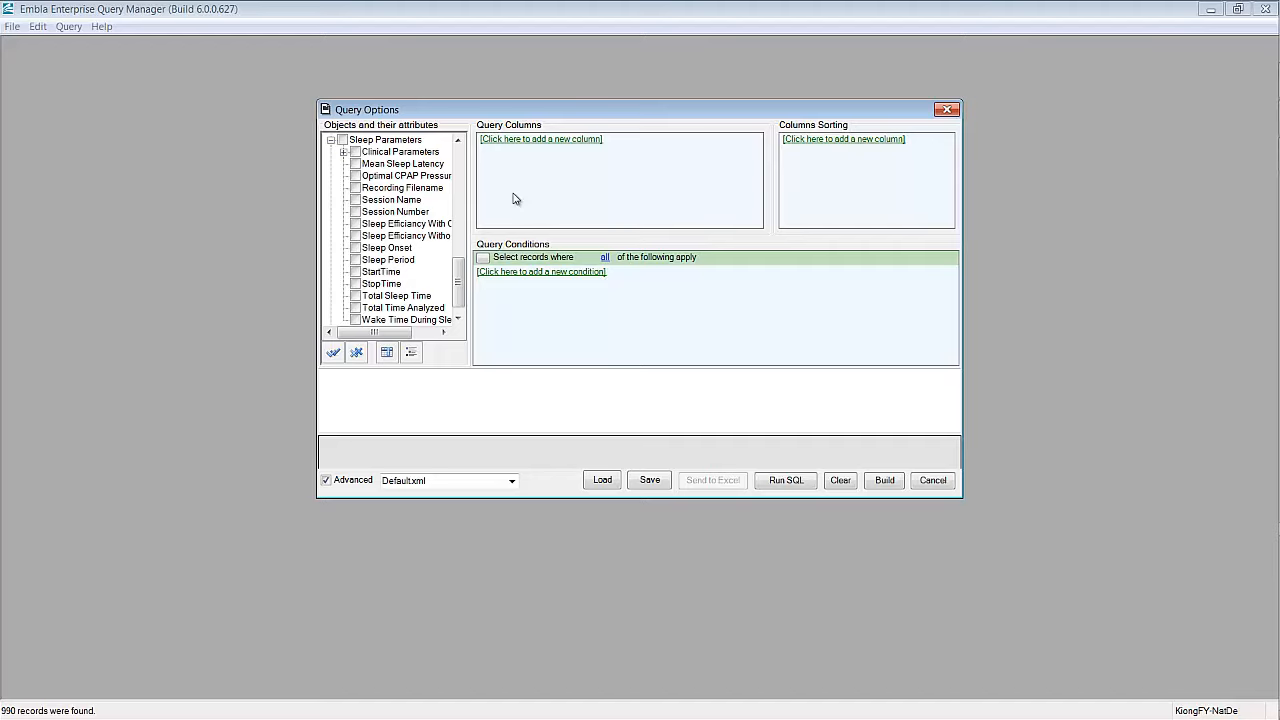
click(925, 483)
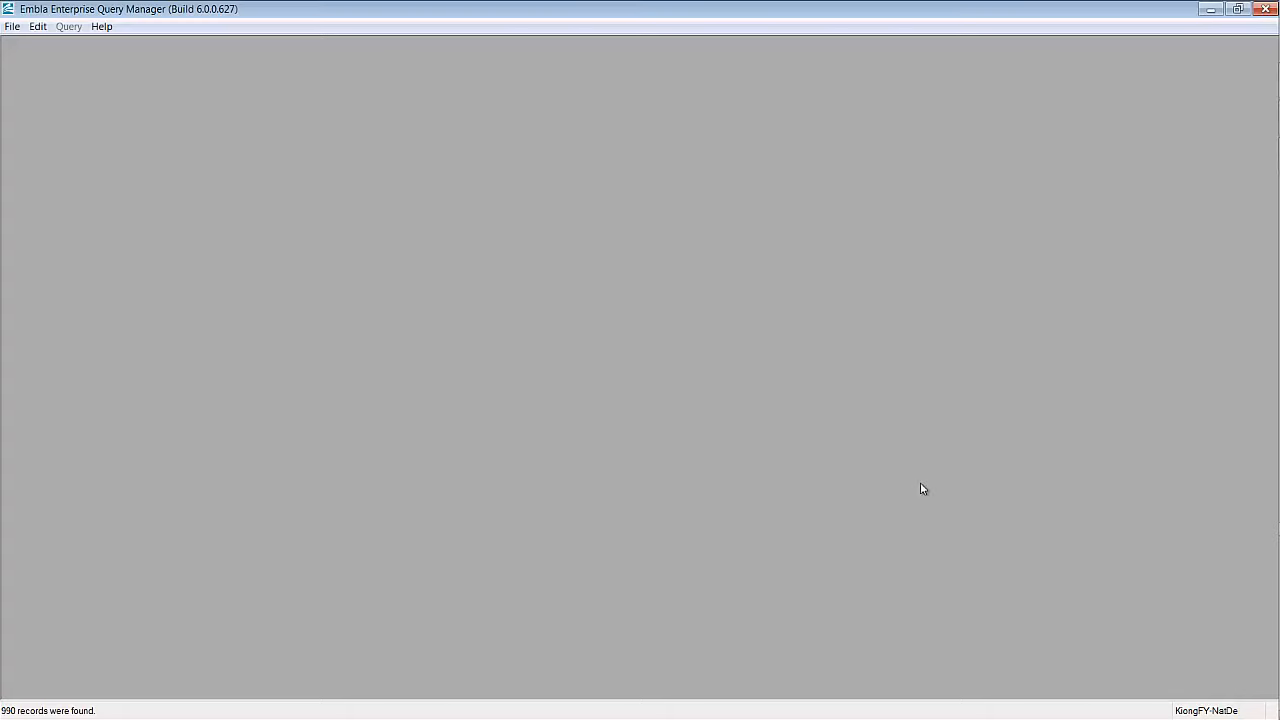
click(1209, 10)
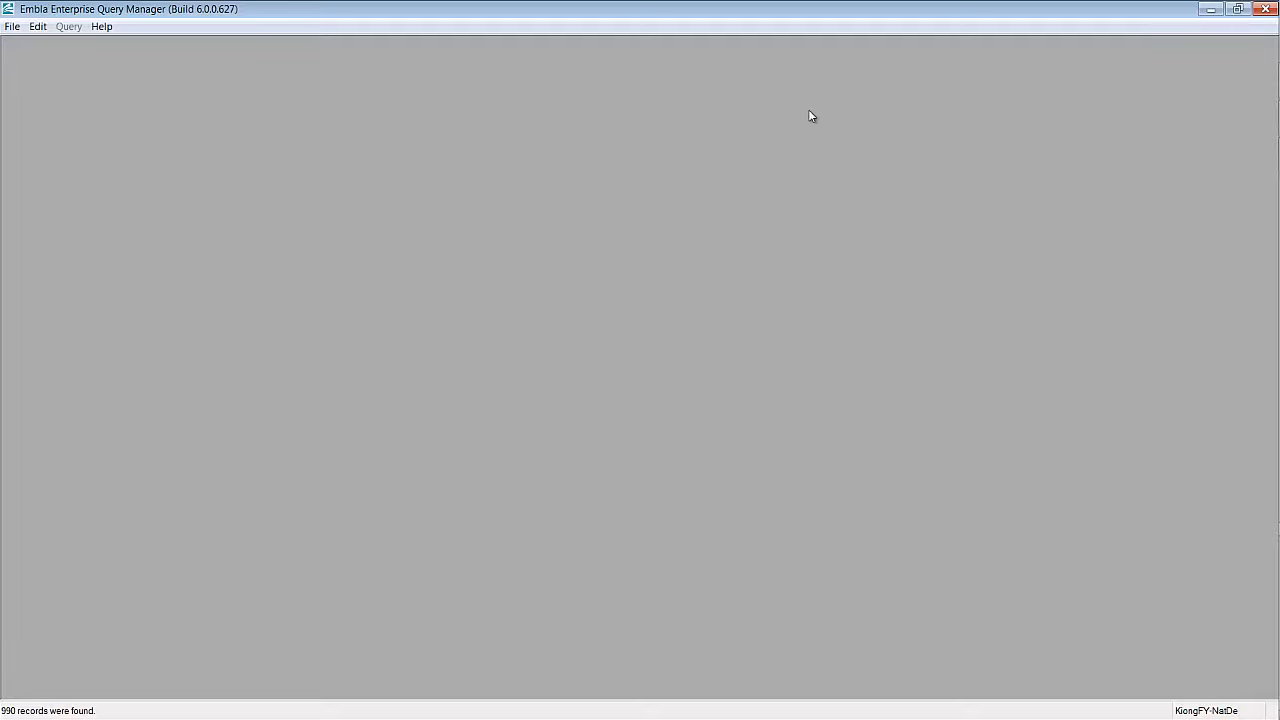